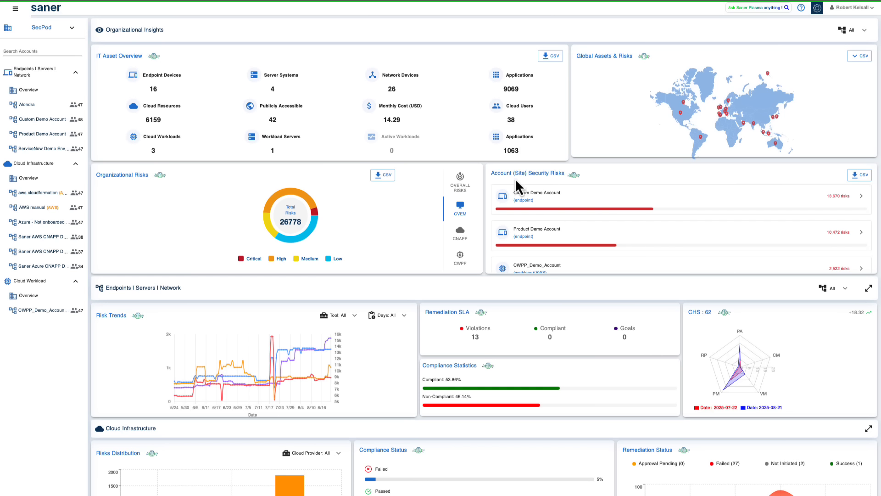
Step: View the organizations available for switching and close the list without changing the organization
click(72, 32)
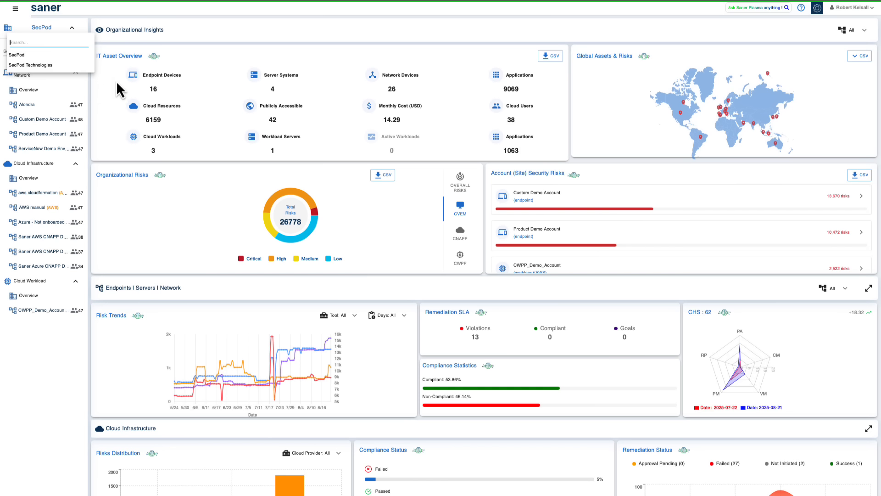
click(86, 10)
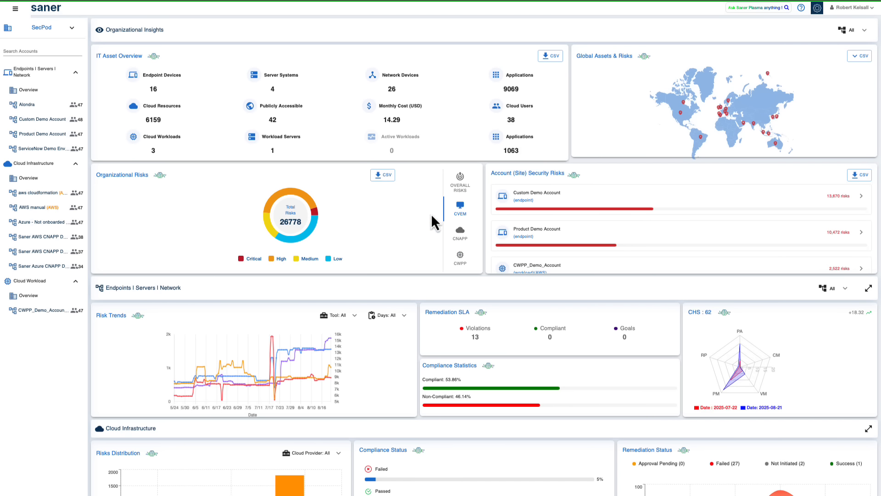
mouse_move(266, 363)
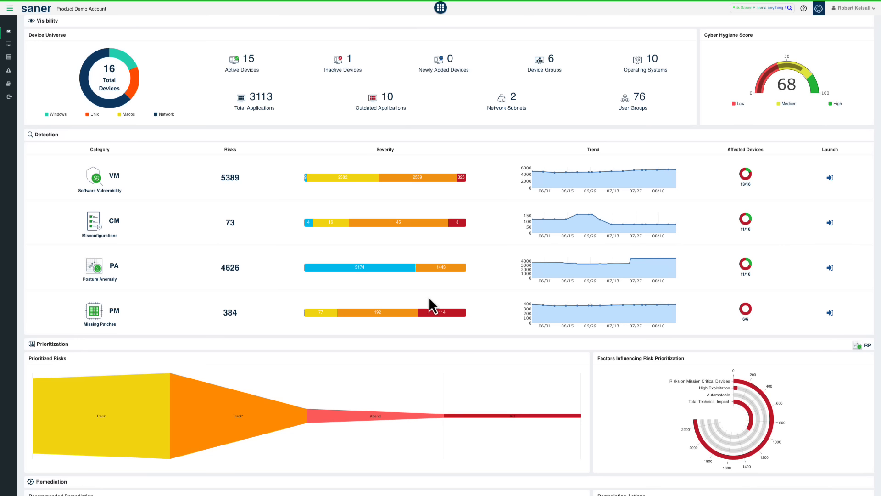
Step: Review the Product Demo Account dashboard's detection, prioritization and remediation sections and its Cyber Hygiene Score
scroll(464, 347, down, 2)
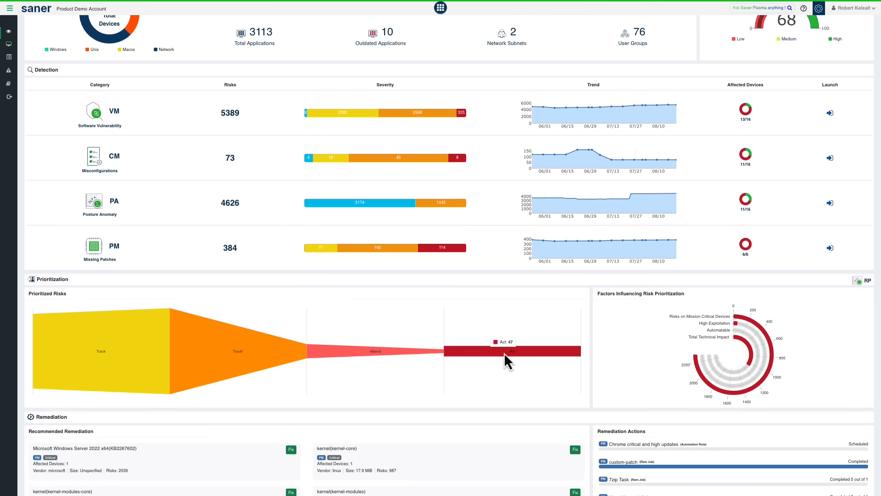
scroll(504, 353, up, 2)
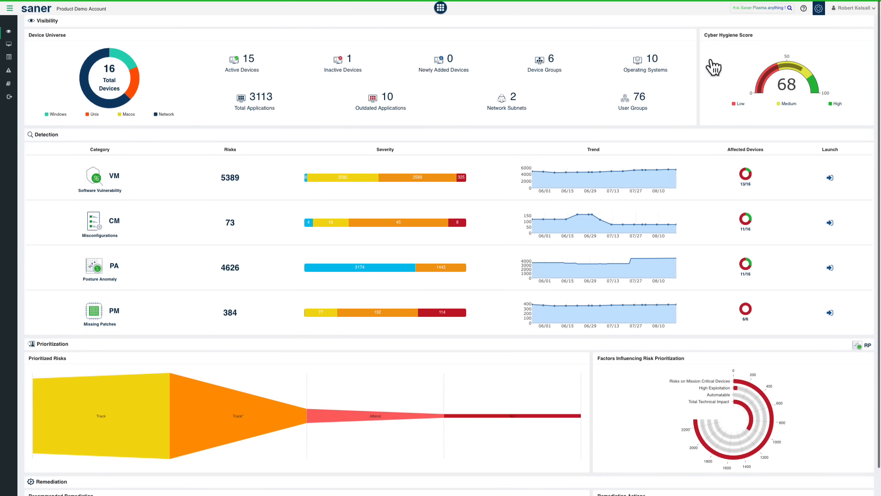
click(746, 60)
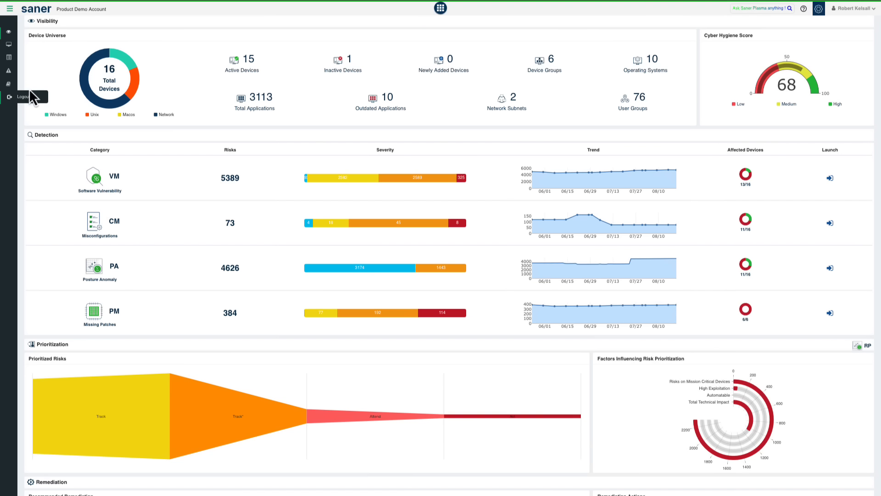
Step: Open the Asset Exposure module and review its device details, application details and licenses
click(441, 12)
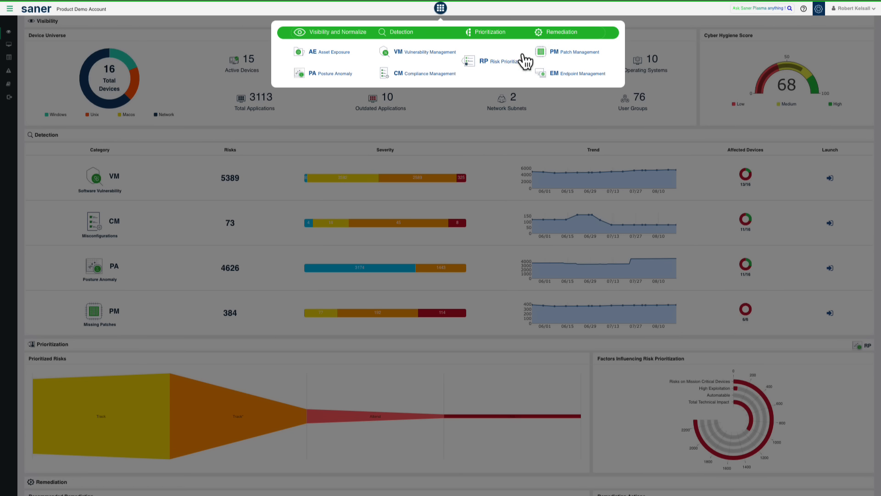
click(337, 55)
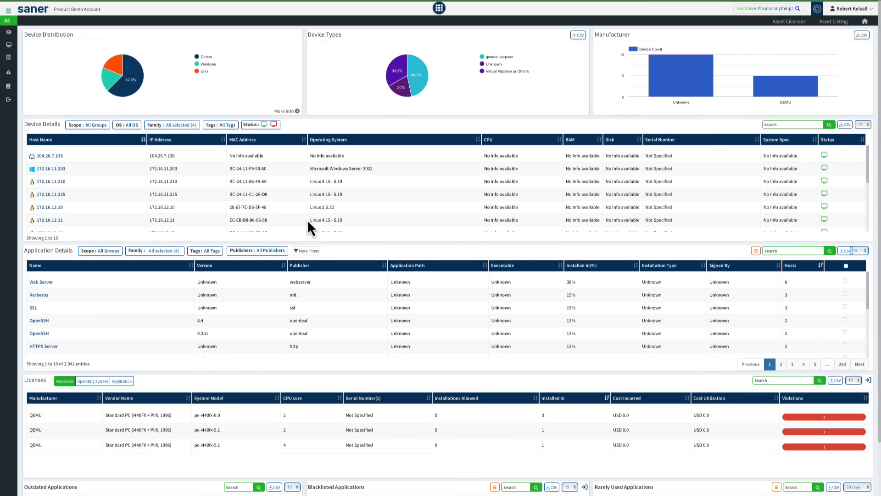
scroll(309, 224, down, 1)
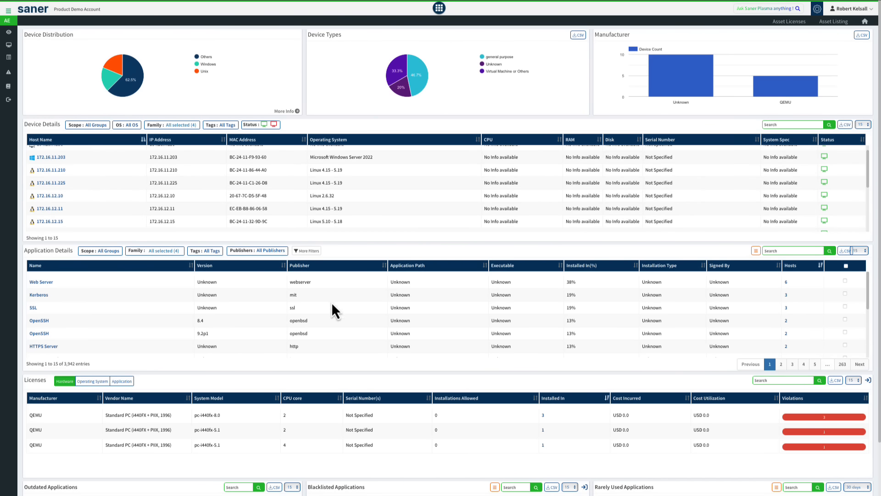
scroll(332, 304, down, 1)
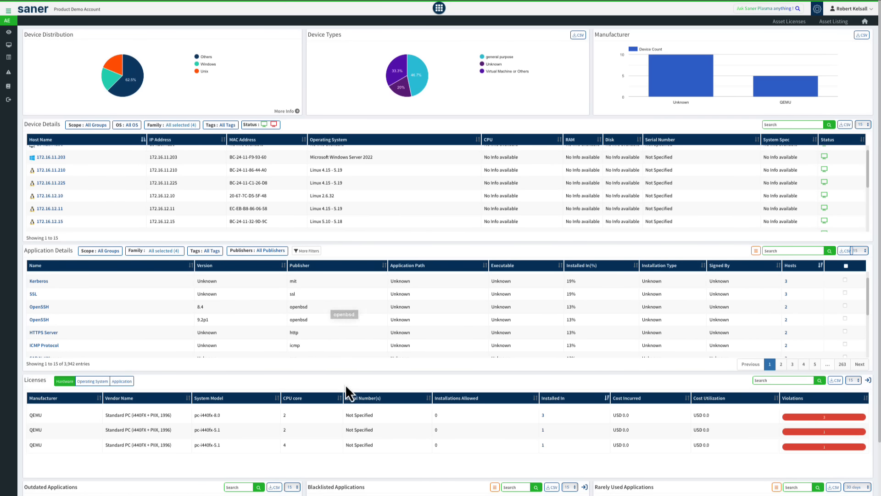
scroll(345, 384, down, 2)
scroll(345, 384, down, 2)
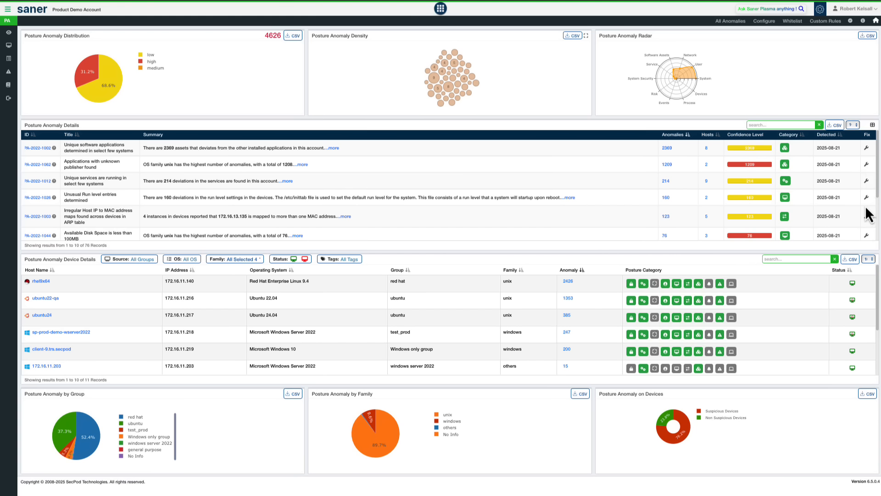
Step: Open the custom rules of the Posture Anomaly module
click(825, 21)
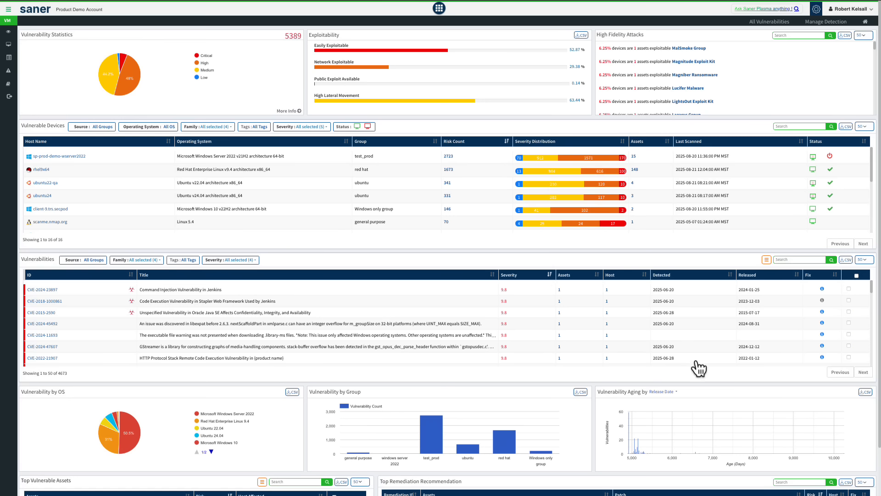
Step: Review the Vulnerability Management dashboard and view the fix information for CVE-2024-23897
scroll(681, 375, down, 3)
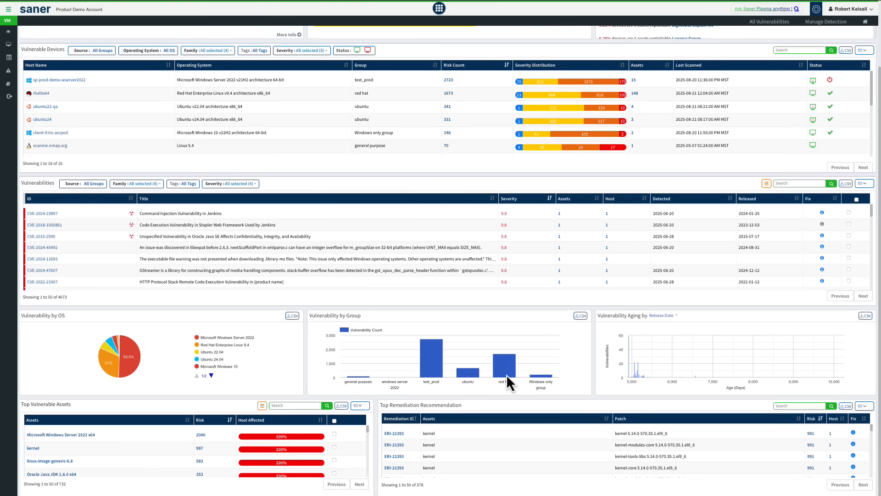
scroll(451, 300, up, 3)
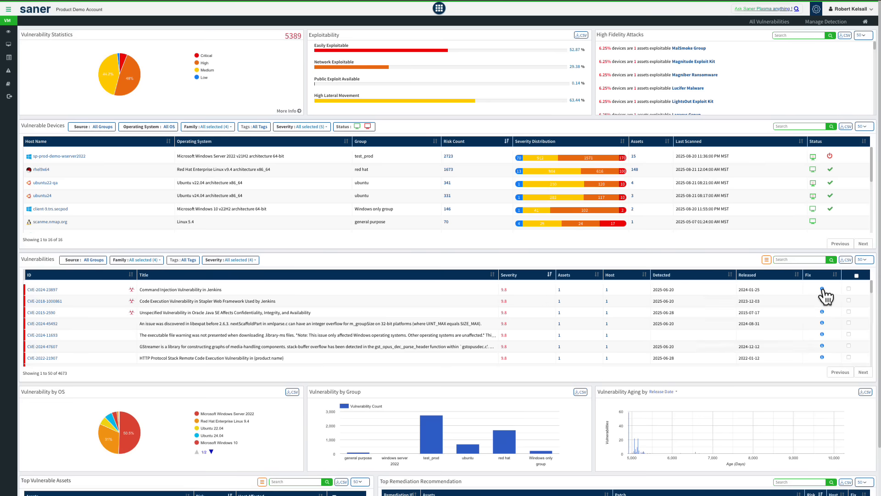
mouse_move(823, 289)
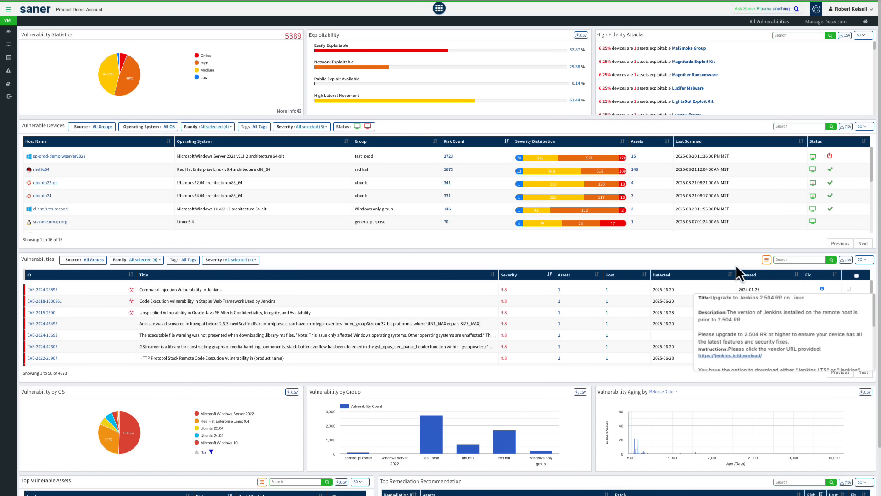
Step: Draft an exclusion policy for CVE-2024-23897 with the reason Risk Accepted and a duration of 120 days
click(849, 288)
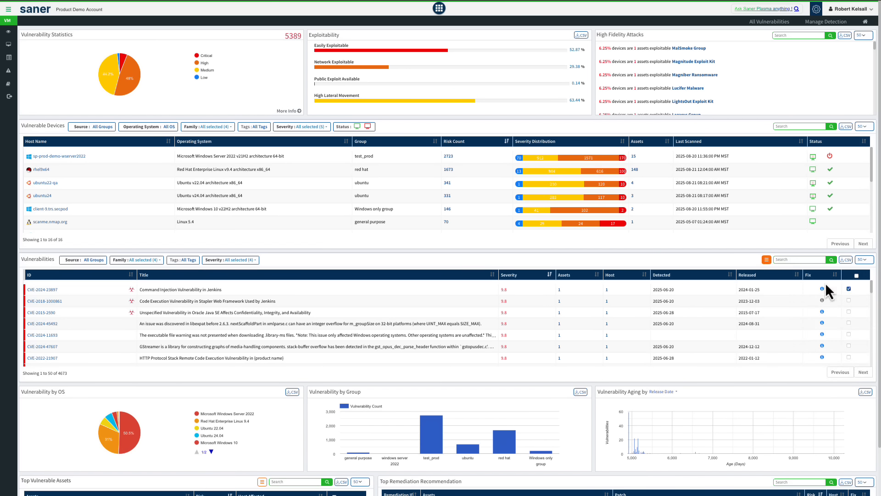
click(770, 262)
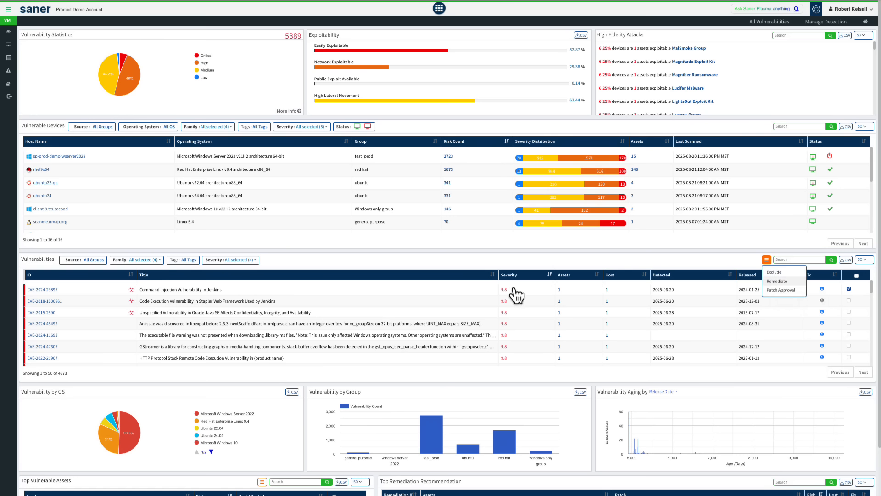
click(788, 273)
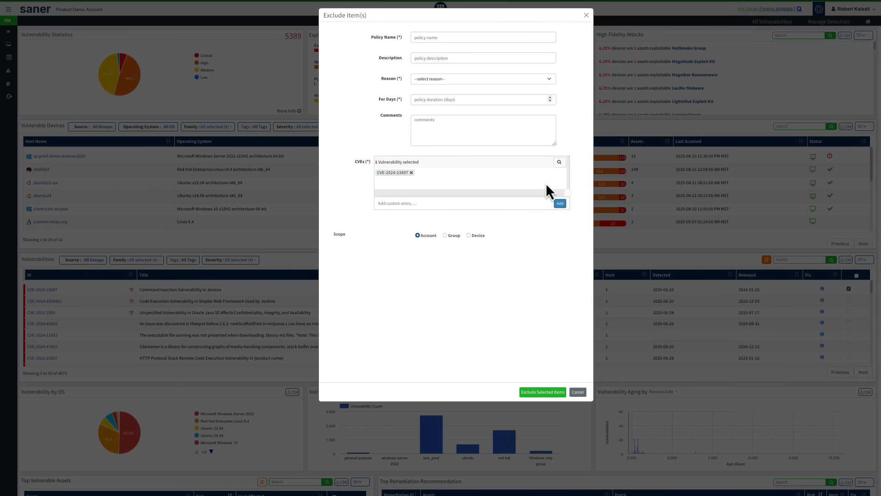
click(437, 37)
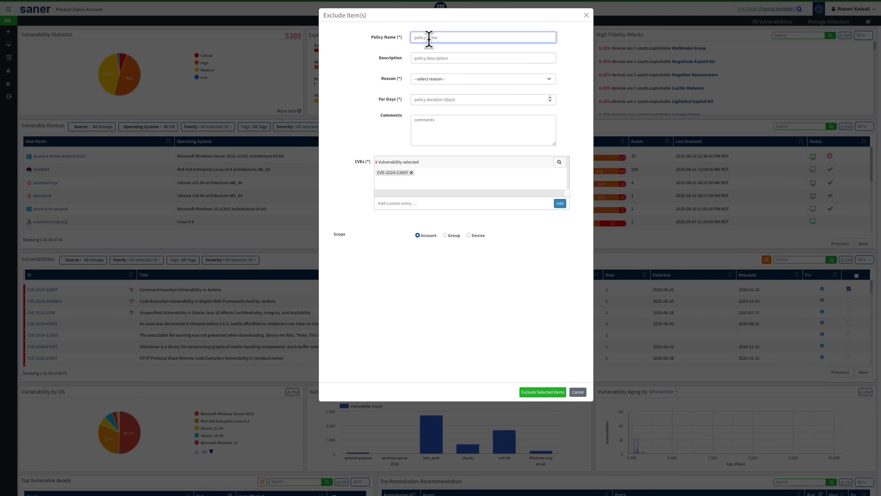
click(439, 80)
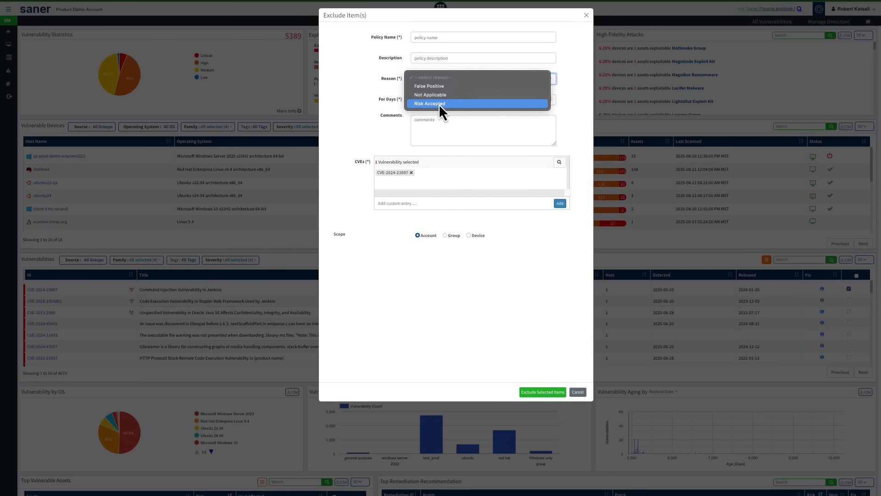
click(439, 105)
click(428, 98)
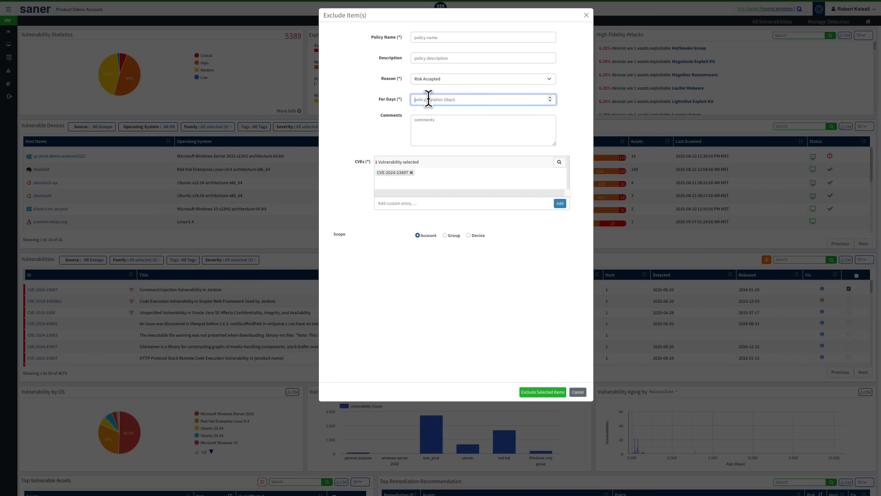
text(120)
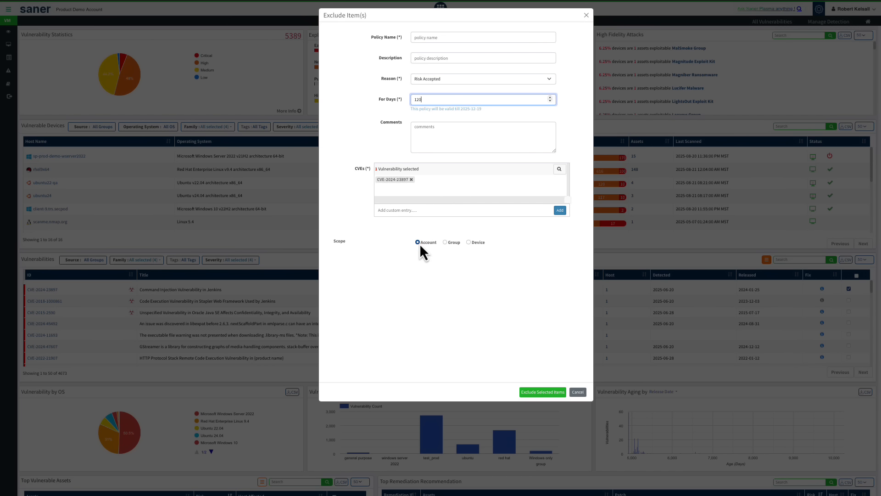
Step: Try the Group and Device scopes for the exclusion policy and cancel it
click(446, 243)
click(469, 242)
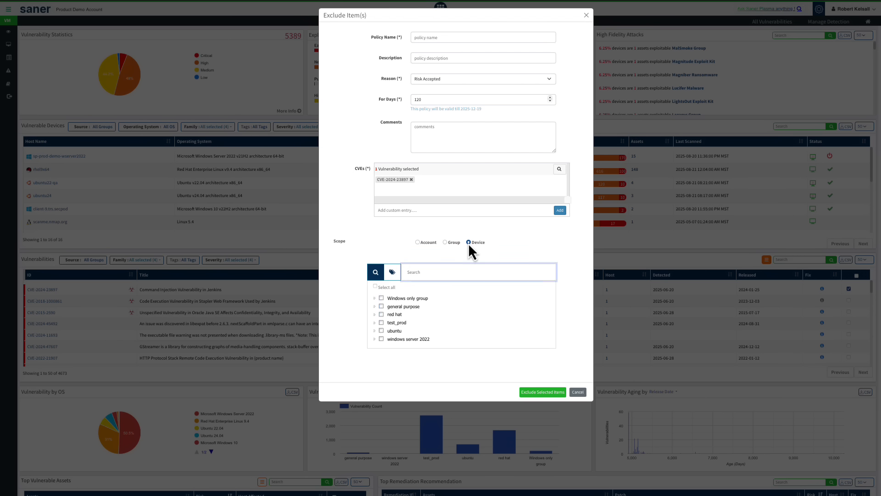
click(578, 392)
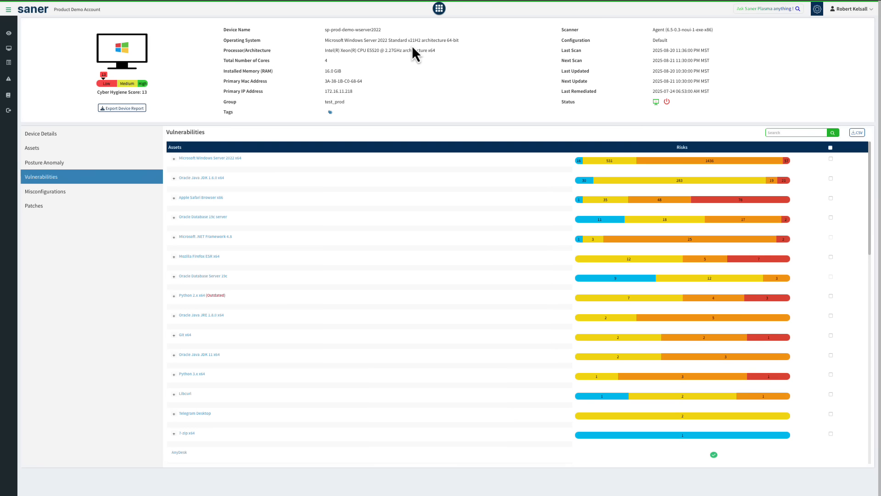
Step: Expand the Oracle Java JDK 1.6.0 x64 vulnerabilities on sp-prod-demo-wserver2022, examine the evidence for CVE-2013-0809 and close it
click(174, 179)
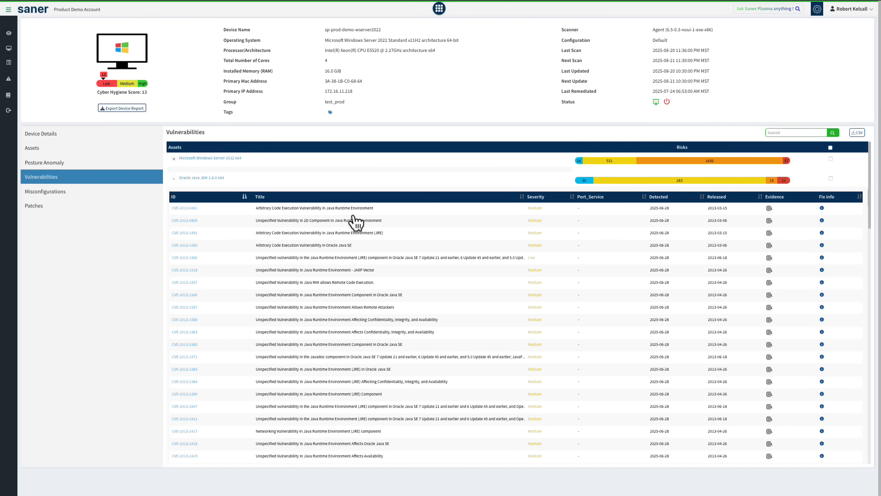
click(771, 219)
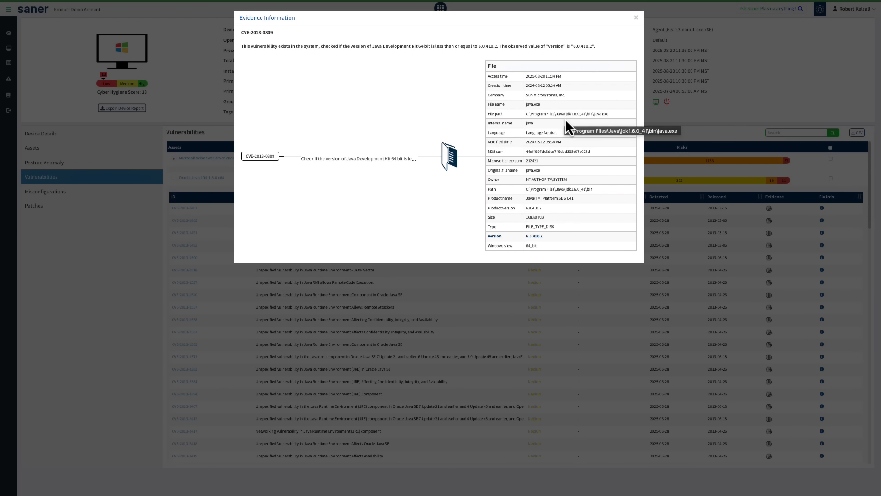
click(486, 4)
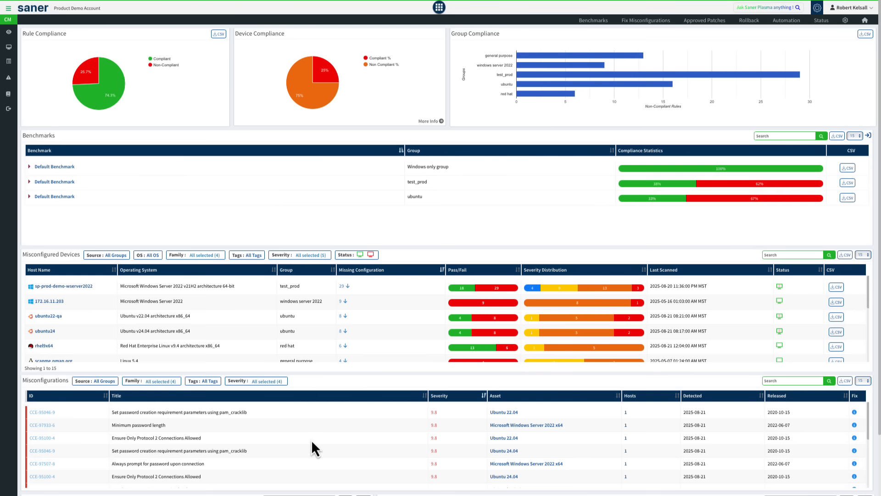
Step: Review the Compliance Management dashboard's benchmarks, misconfigured devices, misconfigurations and remediation recommendations
scroll(331, 385, down, 2)
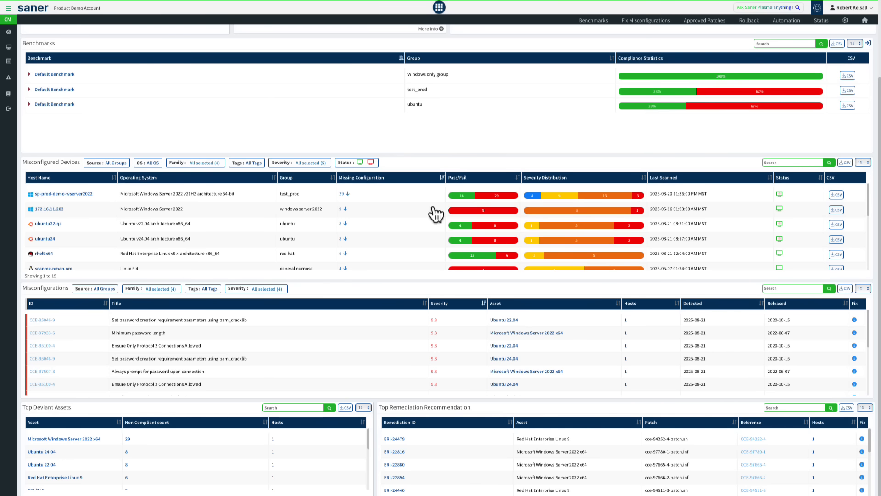
scroll(436, 151, up, 2)
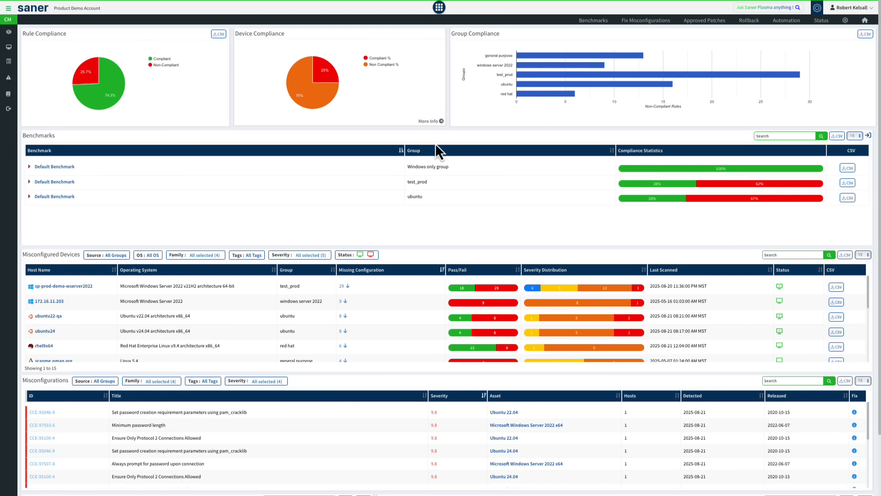
Step: Start a new benchmark and add the Windows server 2025 cis v1.0.0 compliance template from the CIS Compliance category
click(597, 24)
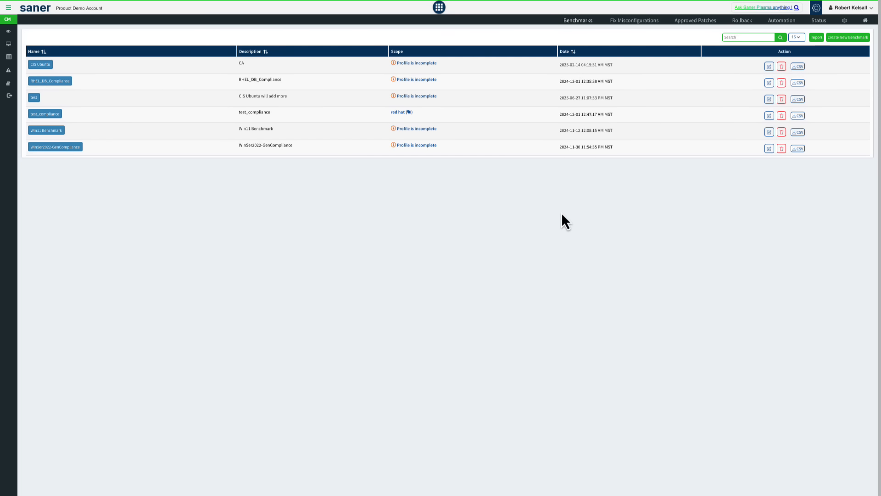
click(847, 37)
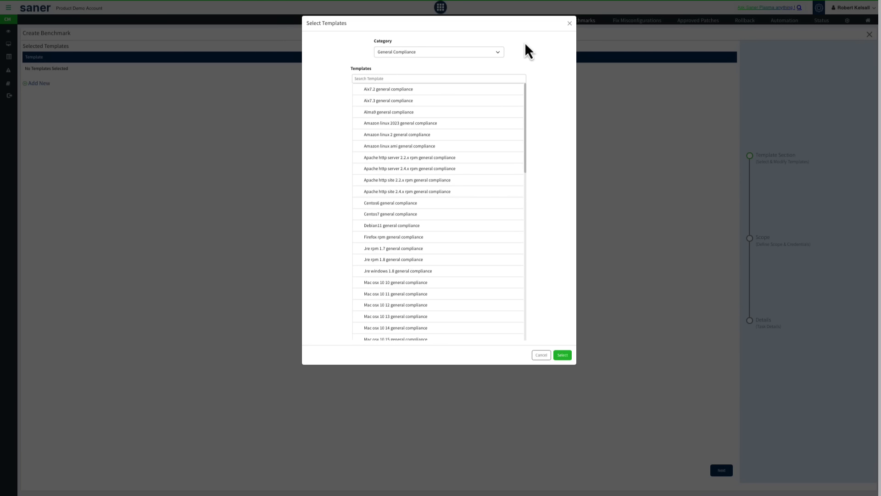
click(408, 53)
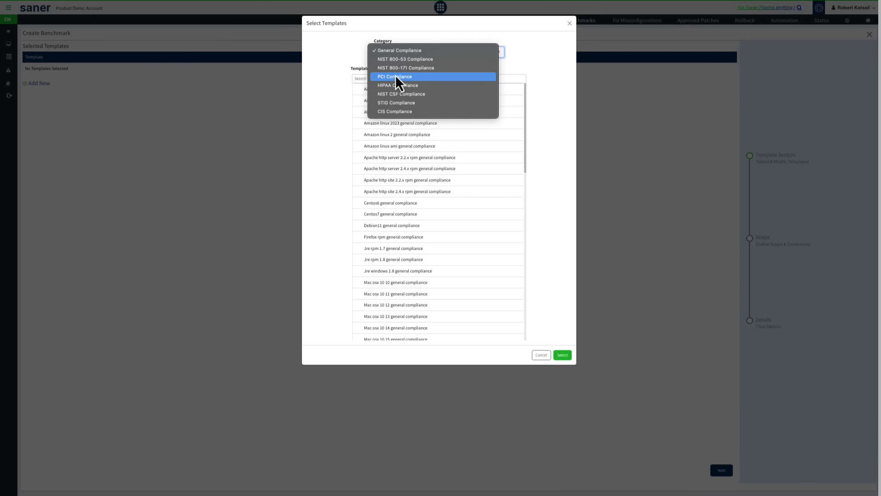
click(391, 115)
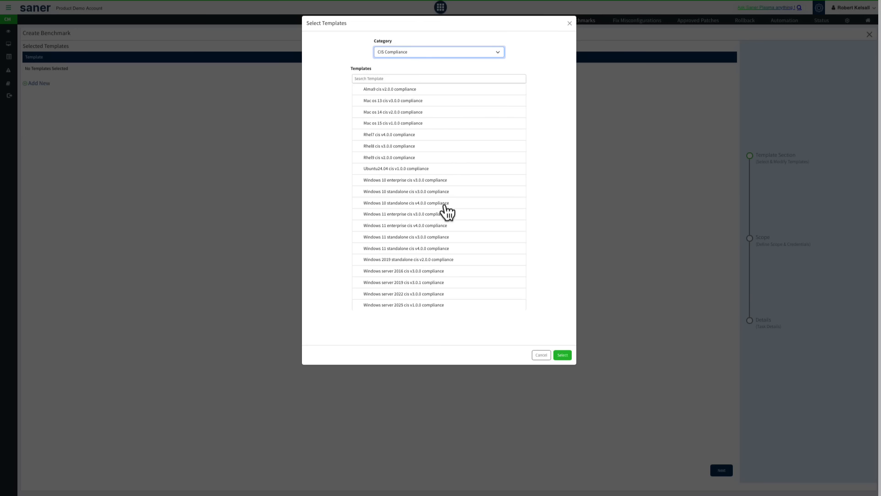
click(401, 304)
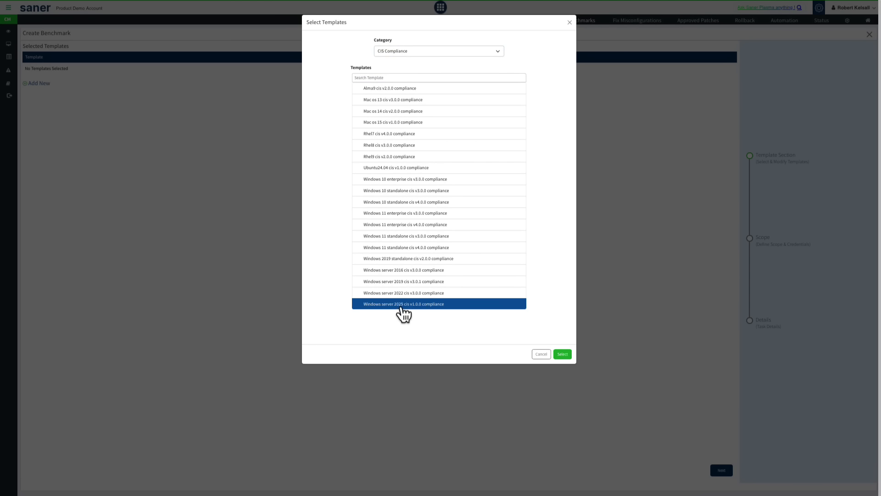
click(563, 355)
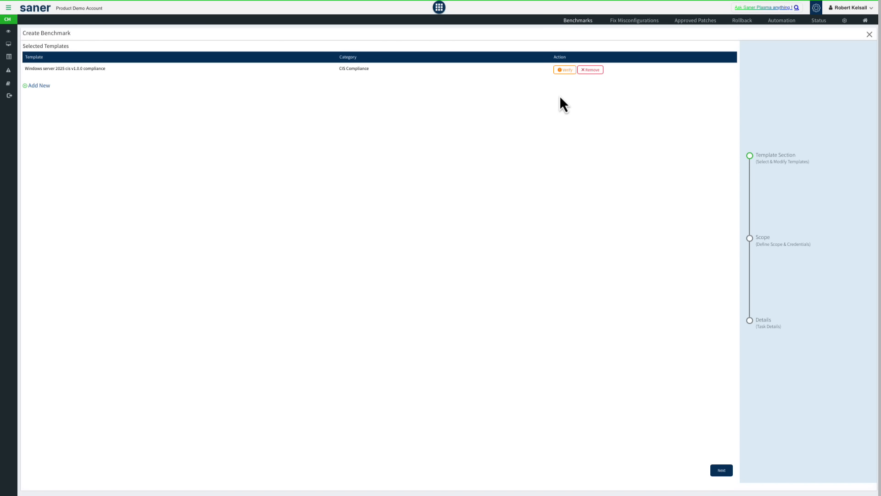
Step: Verify the Windows server 2025 cis v1.0.0 rules, examine the 2.3.1 Accounts settings and guest account status options, and close the benchmark unsaved
click(564, 69)
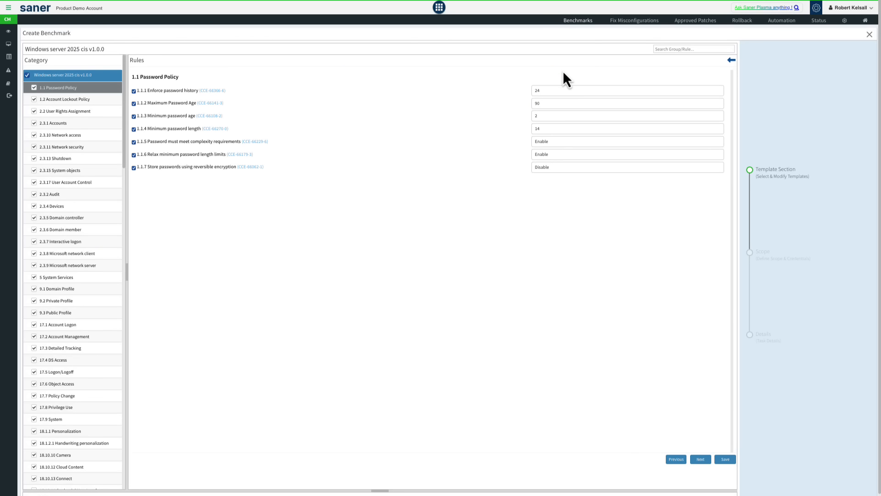
drag(126, 269, 136, 269)
click(136, 269)
click(72, 100)
click(73, 123)
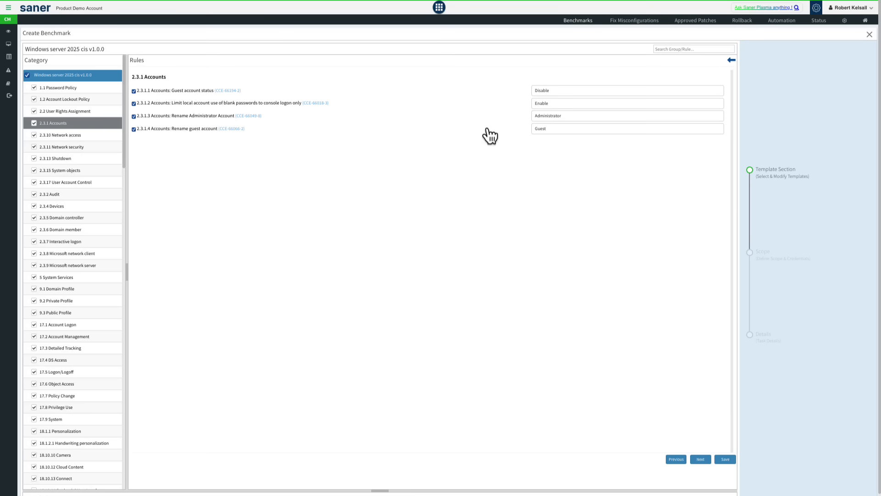
click(562, 91)
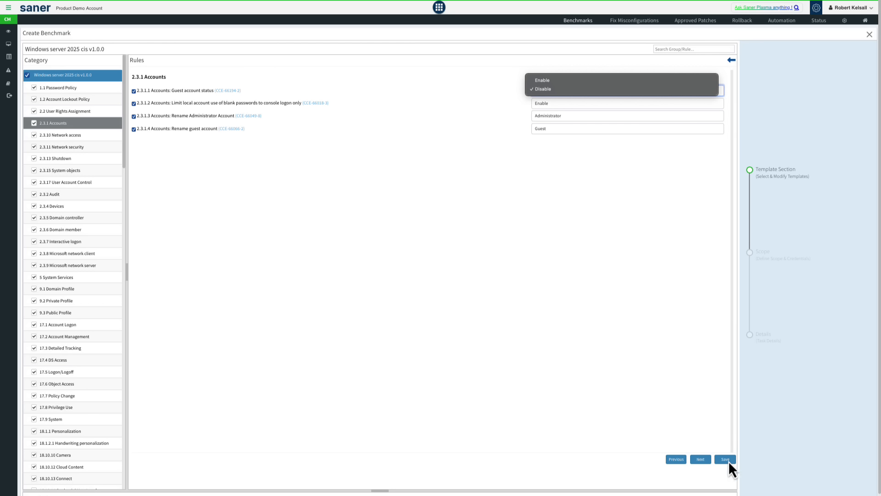
click(708, 426)
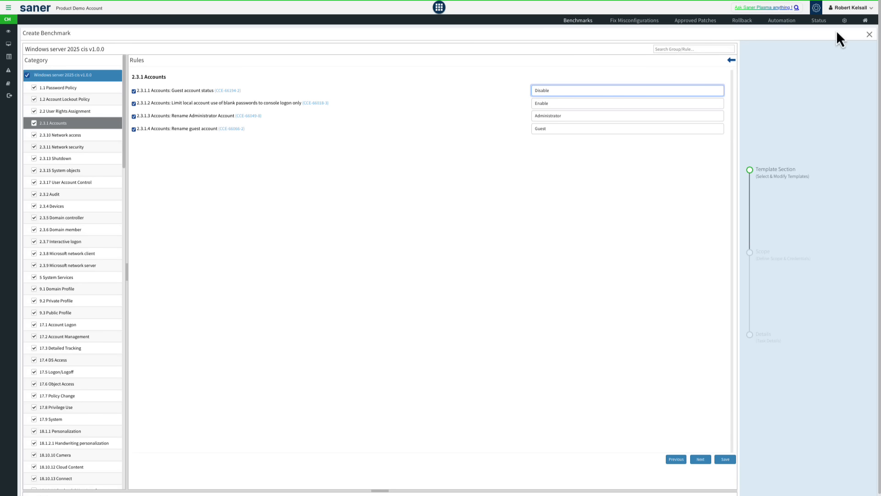
click(869, 35)
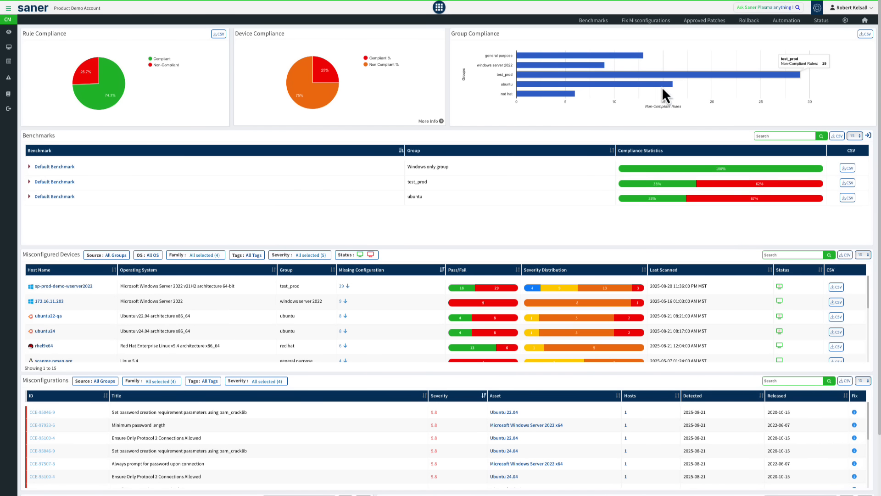
Step: Start another benchmark and add the Windows 2019 pci v4 compliance template from the PCI Compliance category
click(597, 22)
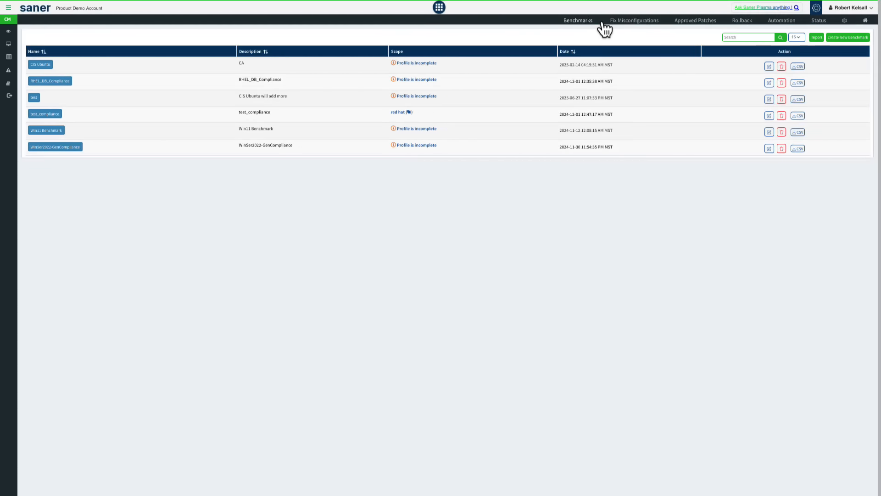
click(846, 37)
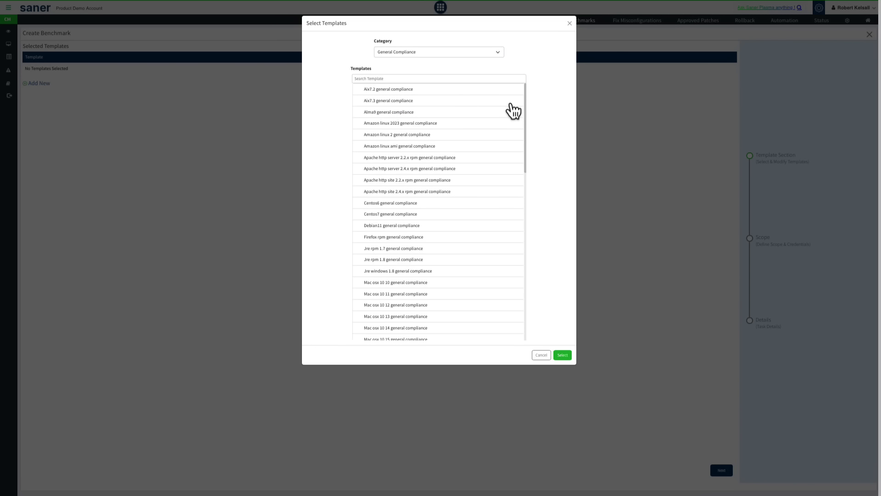
click(437, 52)
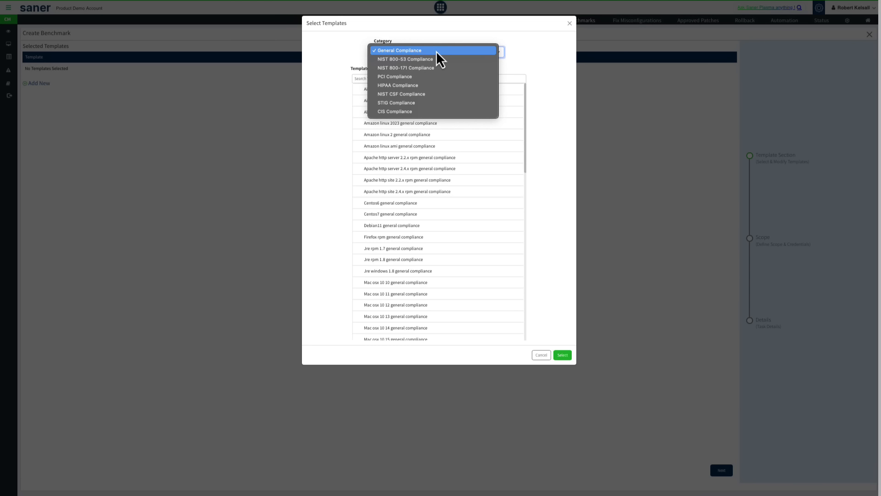
click(394, 77)
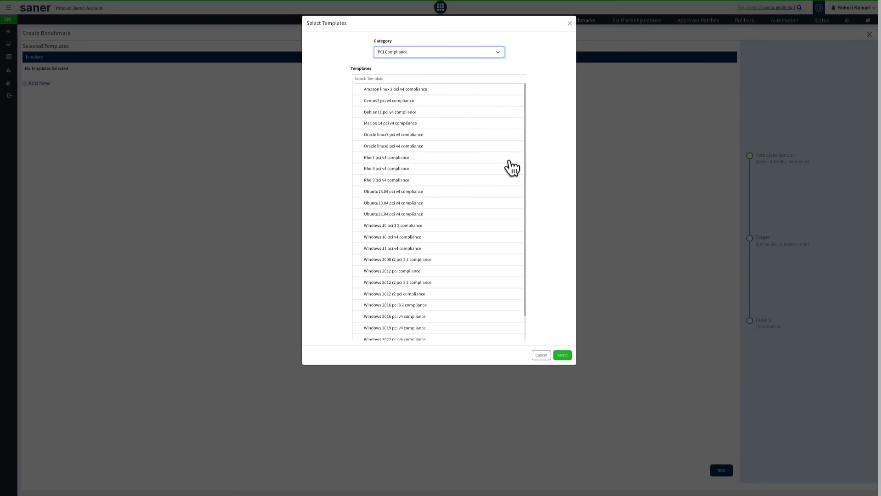
click(391, 327)
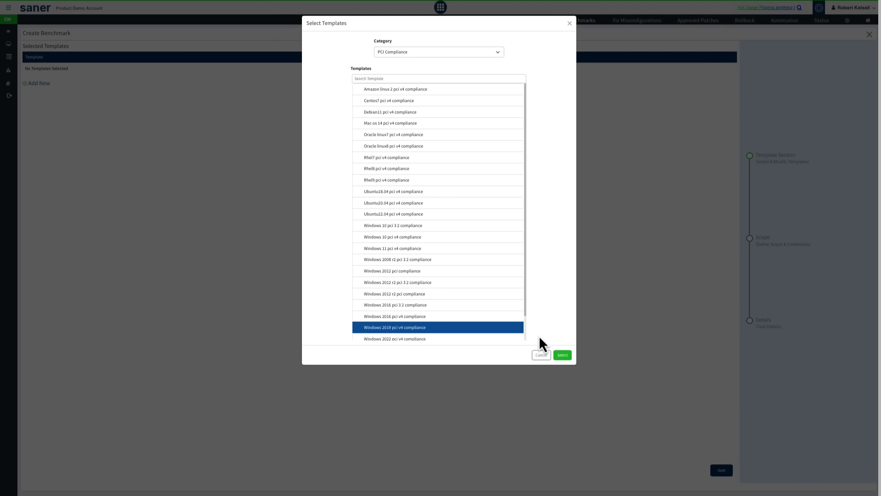
click(562, 356)
Step: Verify the PCI template's 2.2.7 rules and examine the technical mechanism of the secure RPC communication rule, CCE-94128-6
click(566, 70)
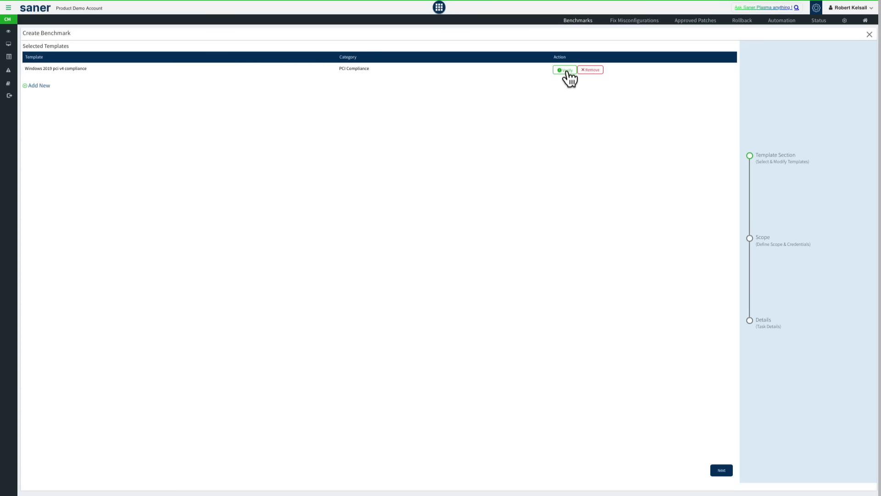
drag(128, 258, 201, 248)
click(108, 149)
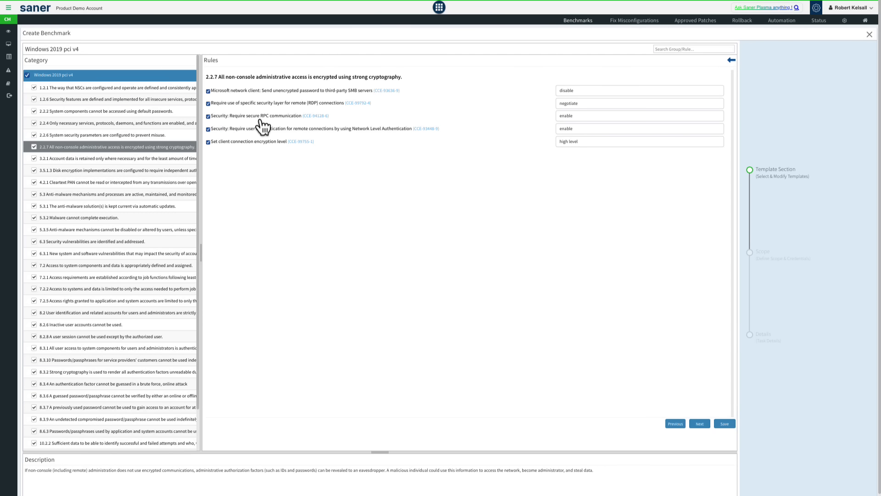
click(316, 116)
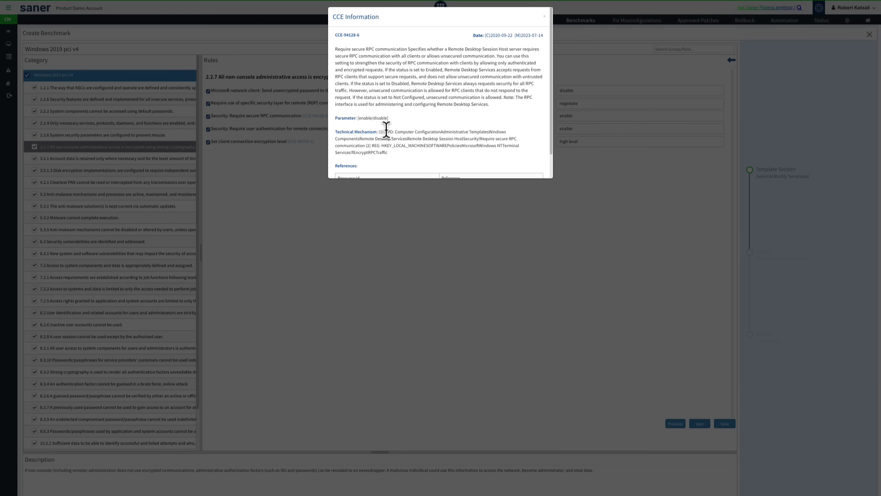
drag(385, 132, 431, 157)
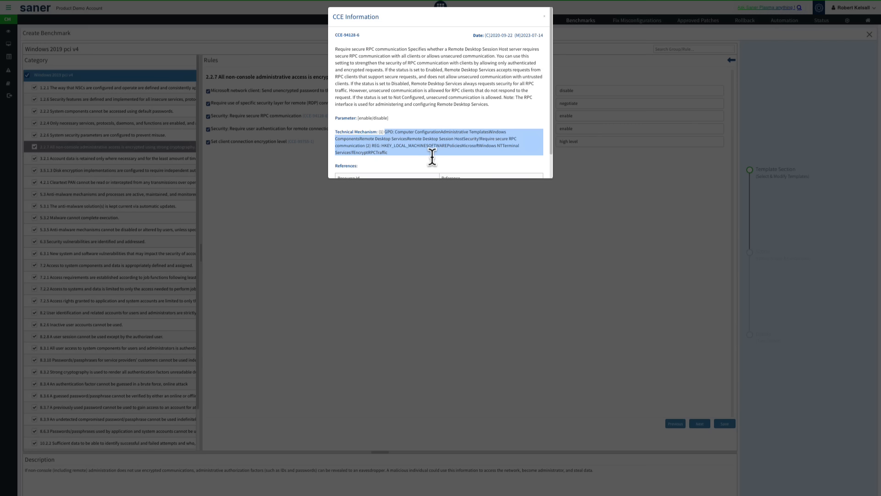
click(527, 230)
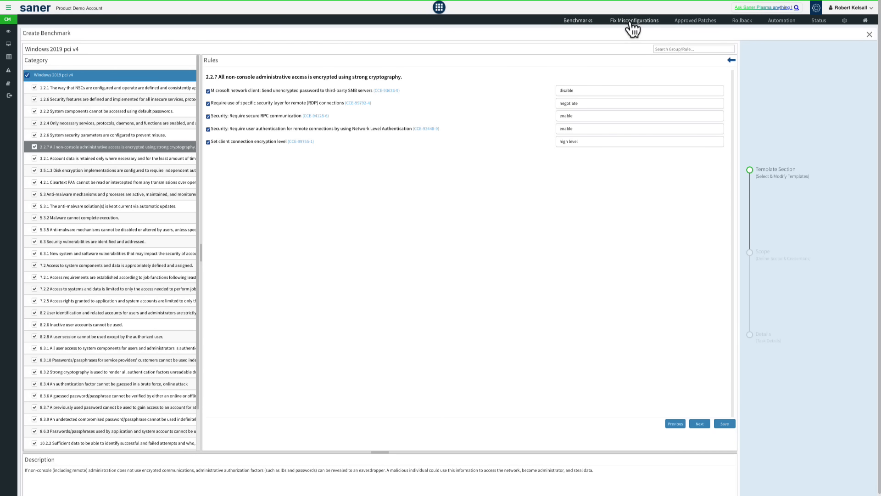
Step: Go to Fix Misconfigurations and expand the patches for Microsoft Windows 10 to review its rules
click(631, 24)
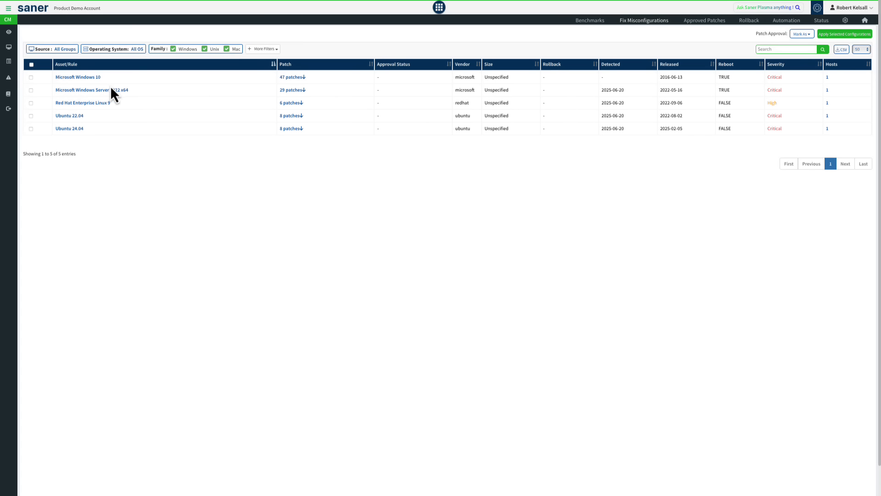
click(292, 78)
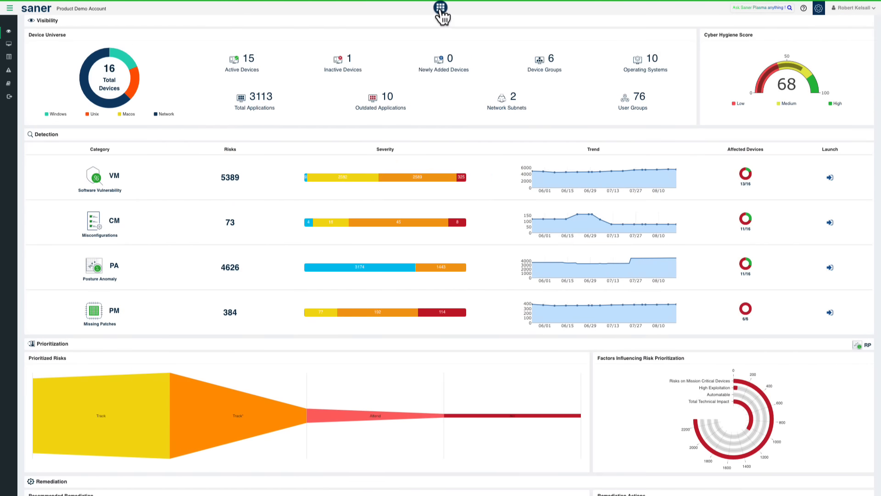
Step: Go through the home dashboard to the Control Panel and switch its product to CVEM to view Device Discovery
click(440, 8)
click(819, 8)
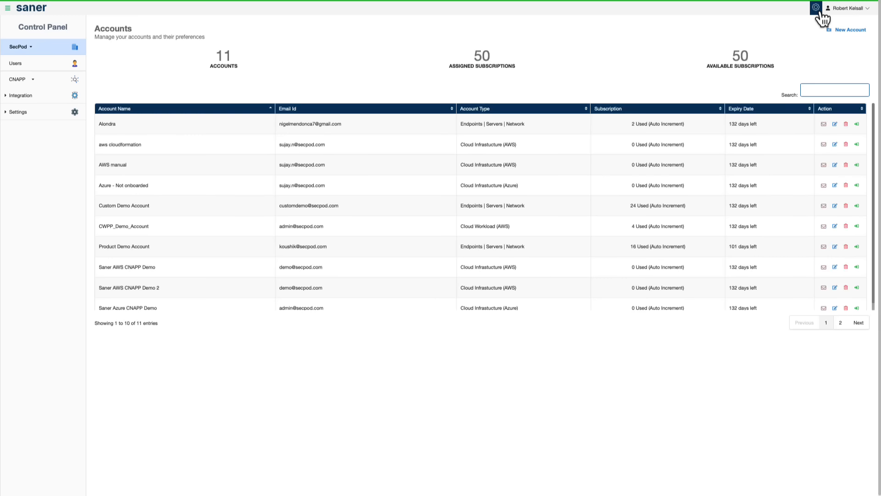
click(29, 80)
click(25, 107)
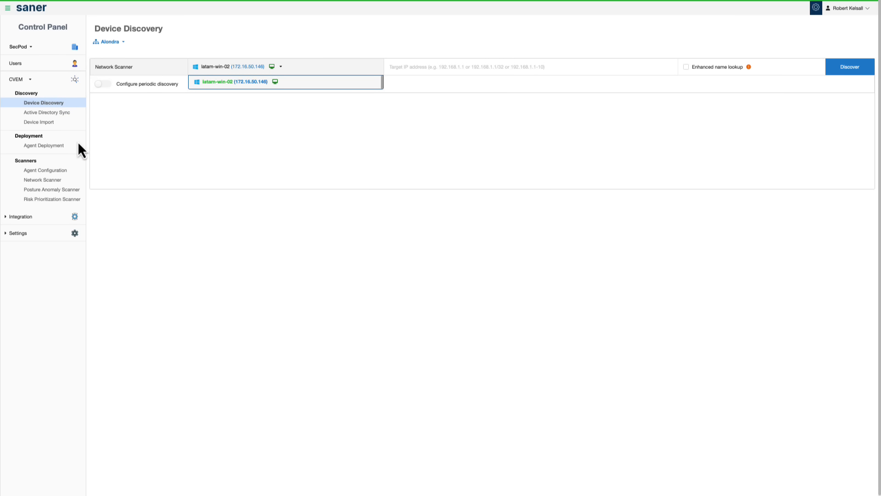
Step: Review the agent deployment distributions offered for Windows, Linux RPM, Linux Debian, MacOS and AIX
click(59, 152)
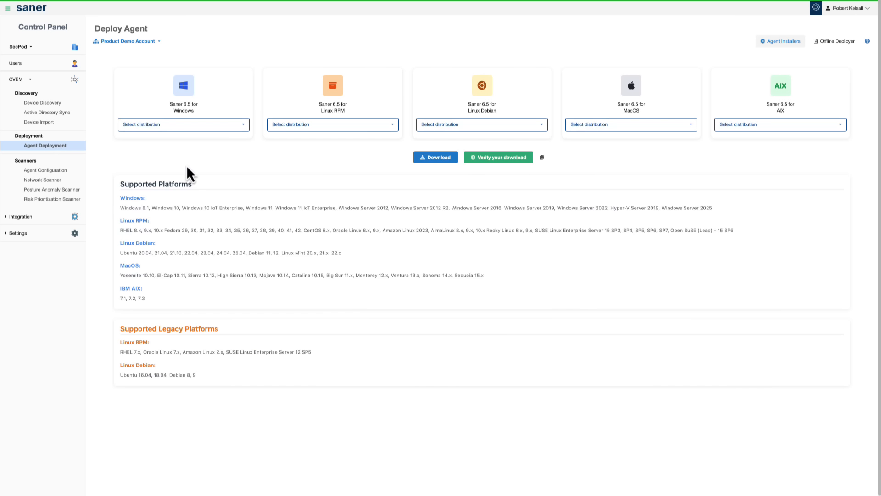
click(181, 128)
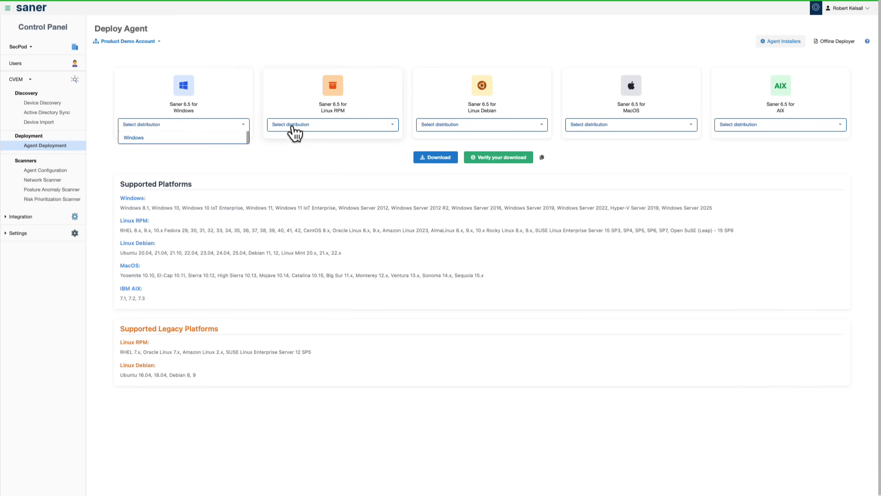
click(339, 129)
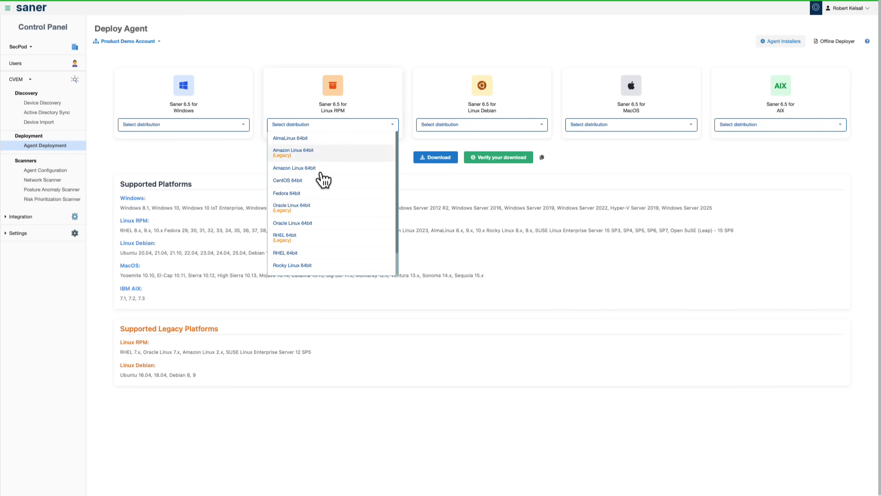
click(468, 126)
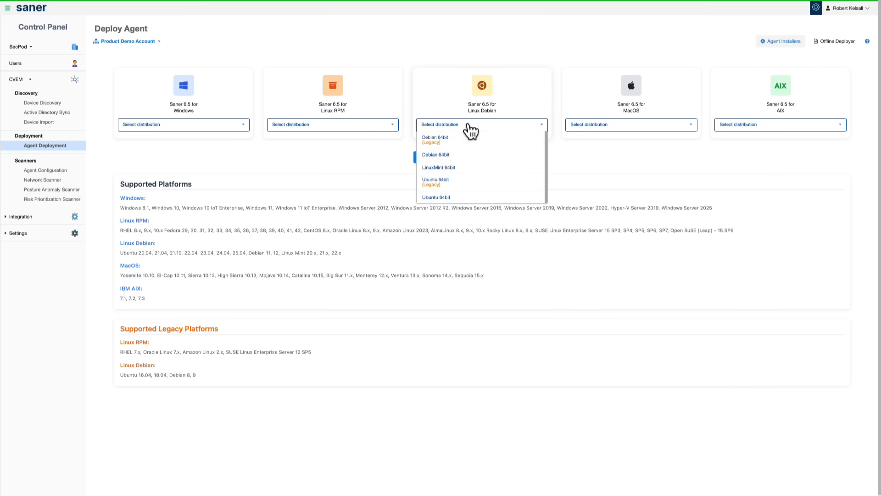
click(616, 129)
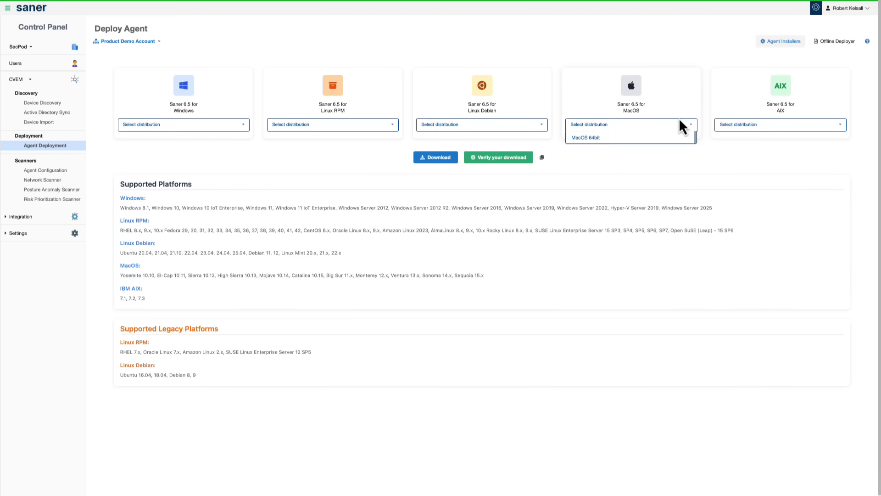
click(749, 130)
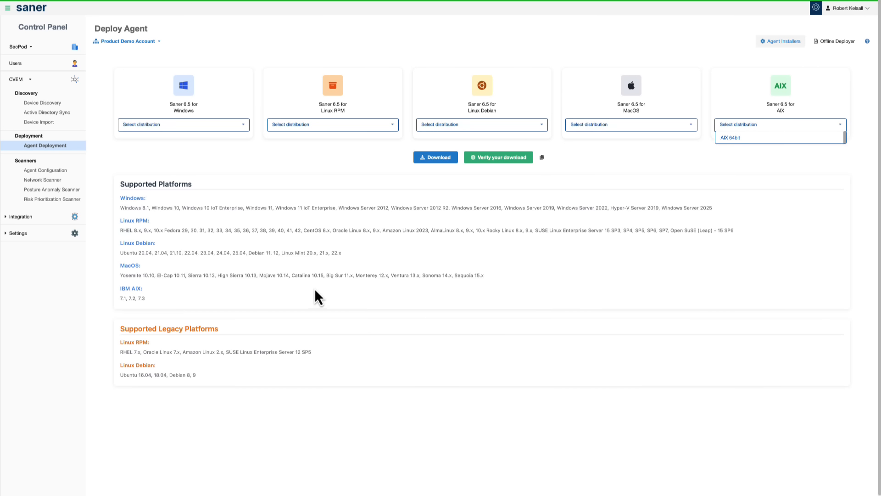
Step: Try a weekly scan schedule in the network scanner's Test Switch scan configuration and cancel the edit
click(52, 181)
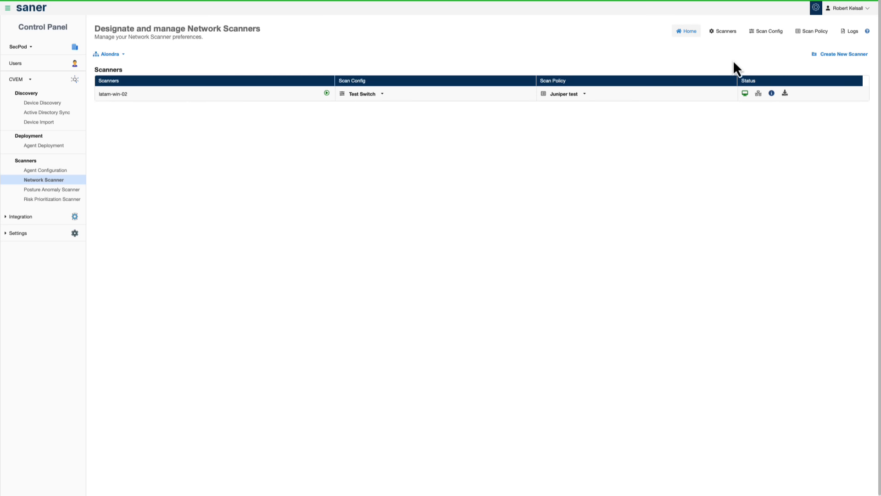
click(765, 36)
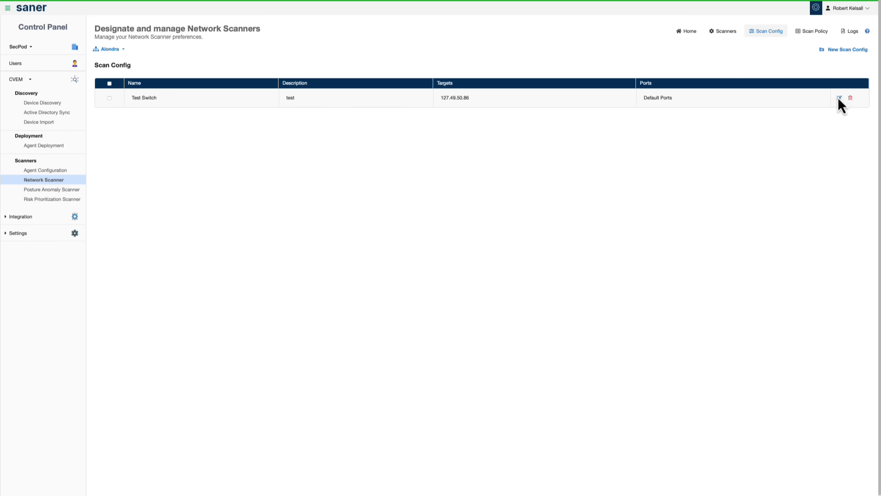
click(838, 98)
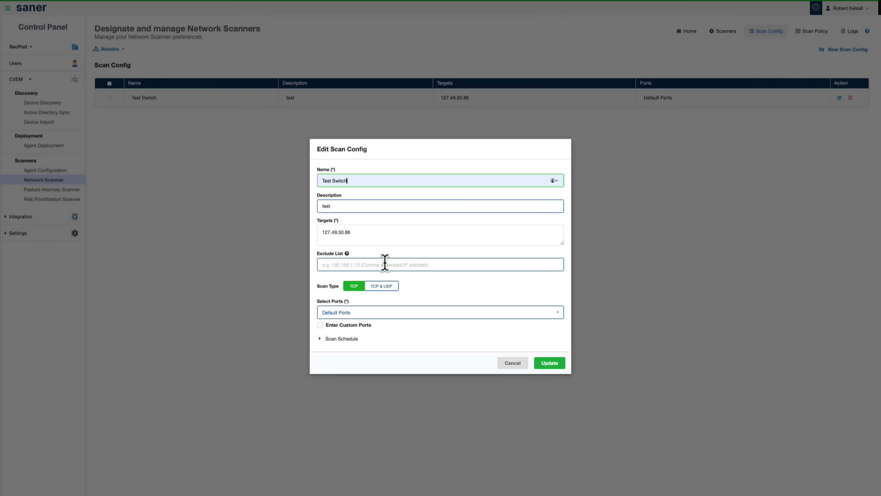
click(321, 338)
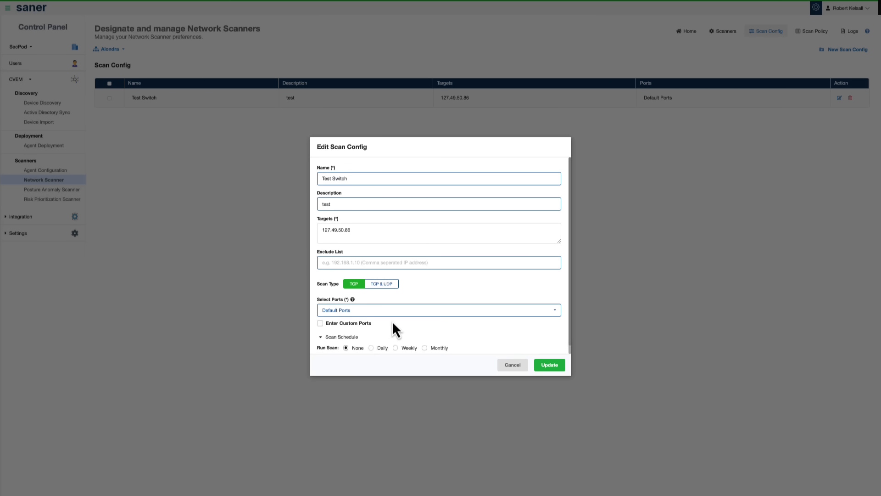
scroll(393, 321, down, 1)
click(396, 338)
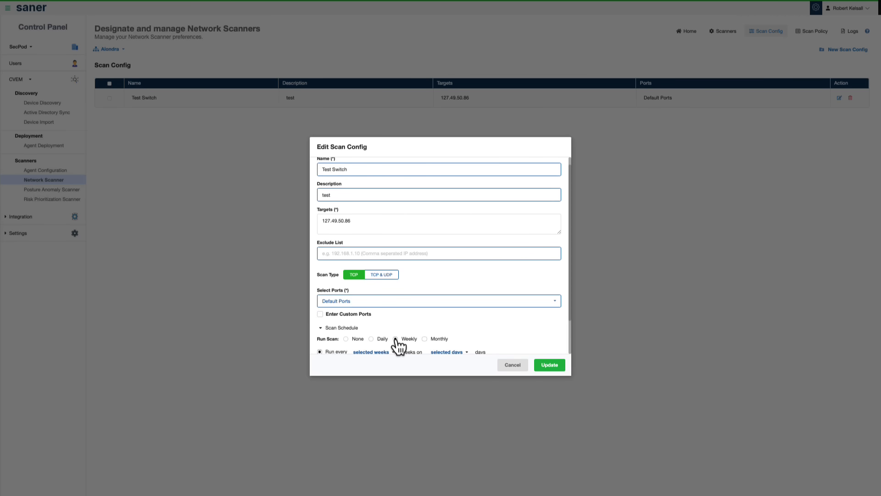
scroll(423, 305, down, 2)
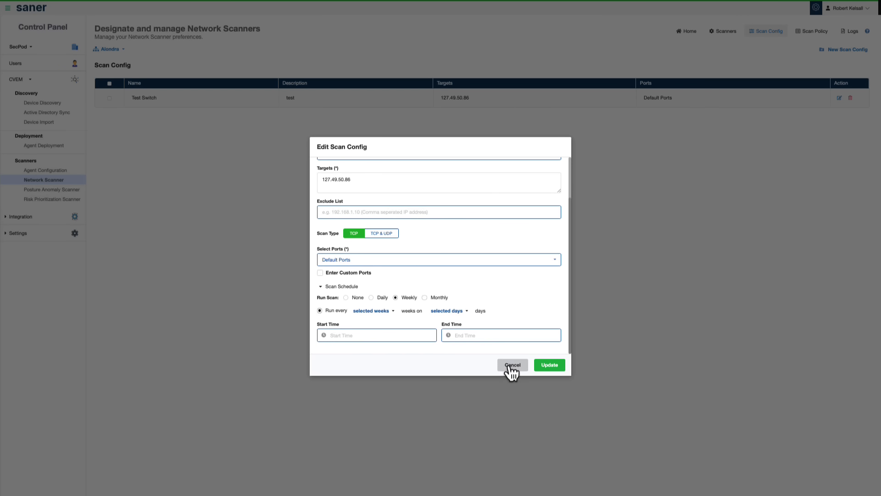
click(509, 367)
Step: Open the Juniper test scan policy for editing and go to the start of its script family list
click(816, 31)
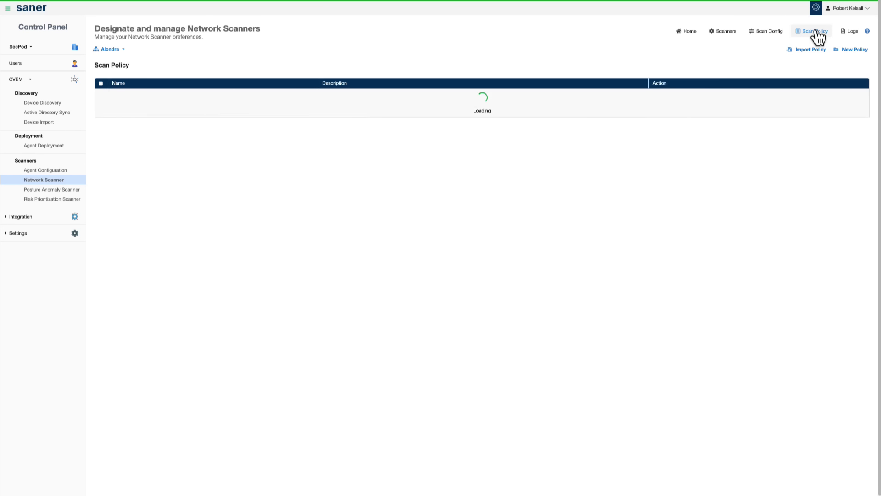
click(728, 118)
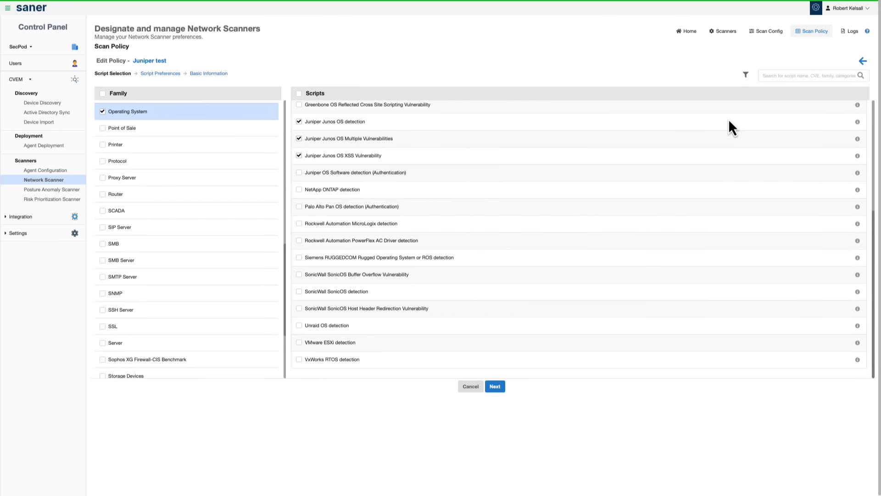
scroll(187, 217, up, 10)
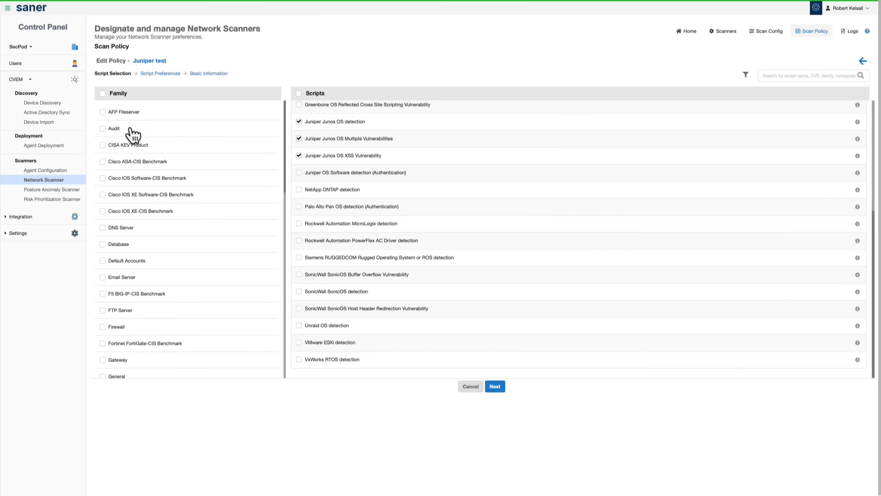
Step: Add the AFP Fileserver, Cisco ASA-CIS Benchmark, Firewall, IP Camera, Juniper JUNOS-CIS Benchmark and Network Devices script families to the Juniper test policy
click(103, 112)
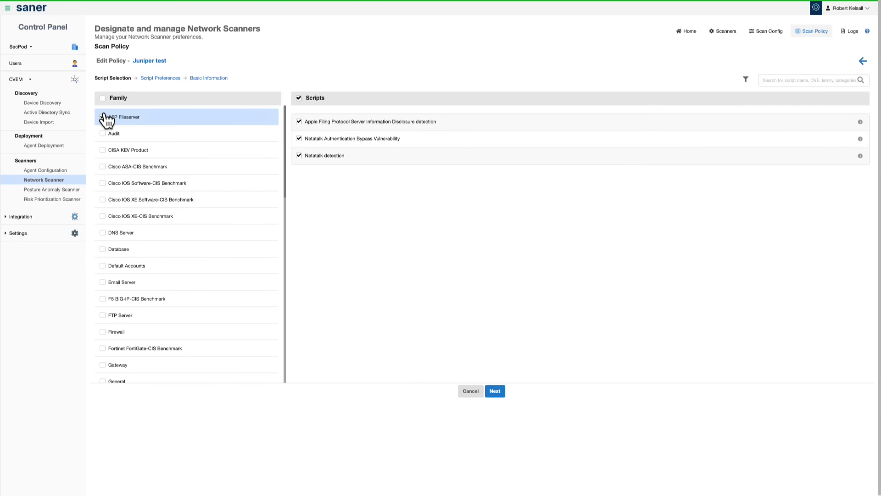
click(102, 167)
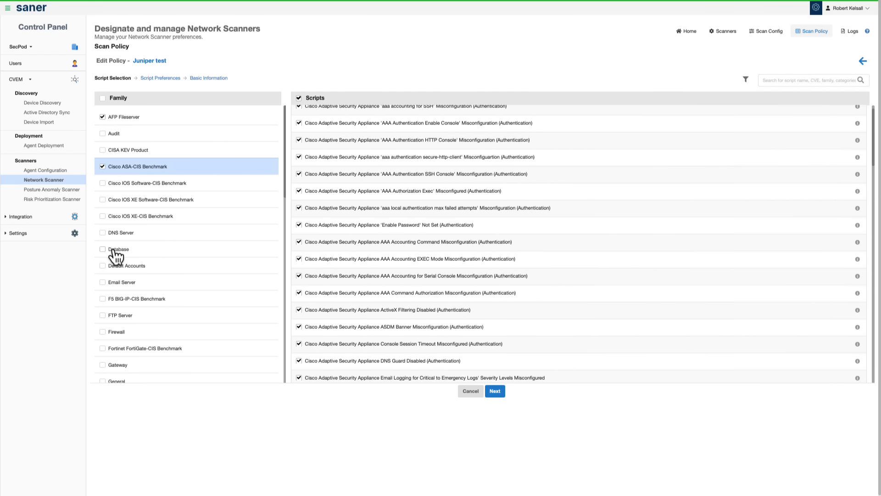
click(103, 332)
scroll(106, 330, down, 3)
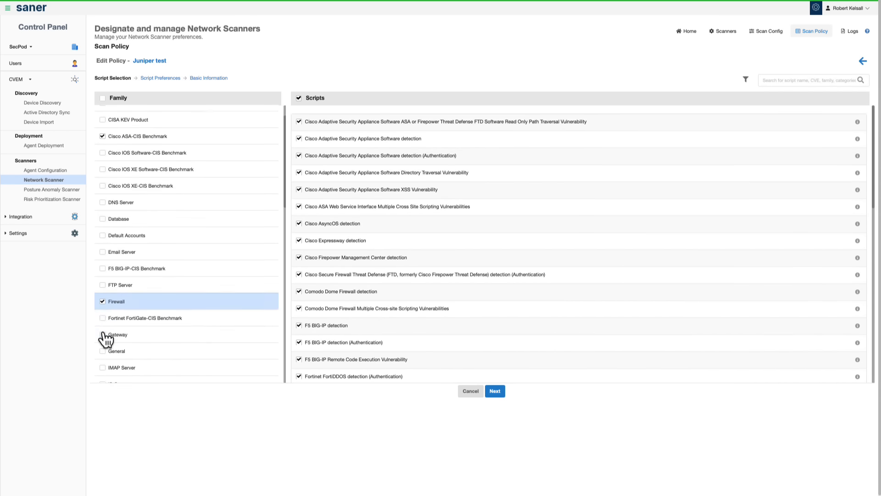
click(103, 321)
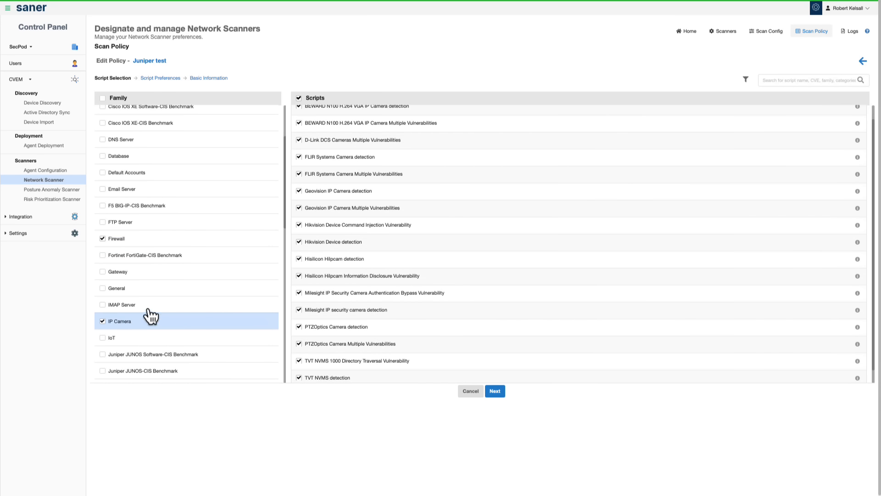
scroll(156, 312, down, 3)
click(103, 279)
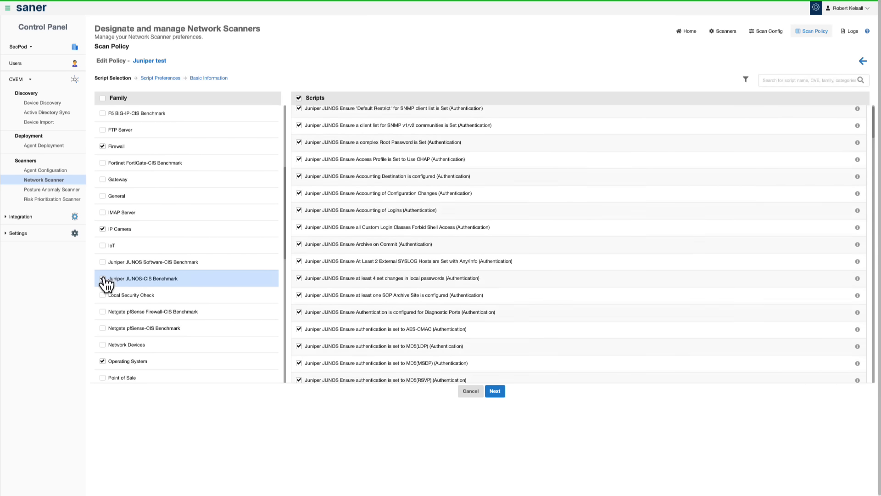
click(102, 344)
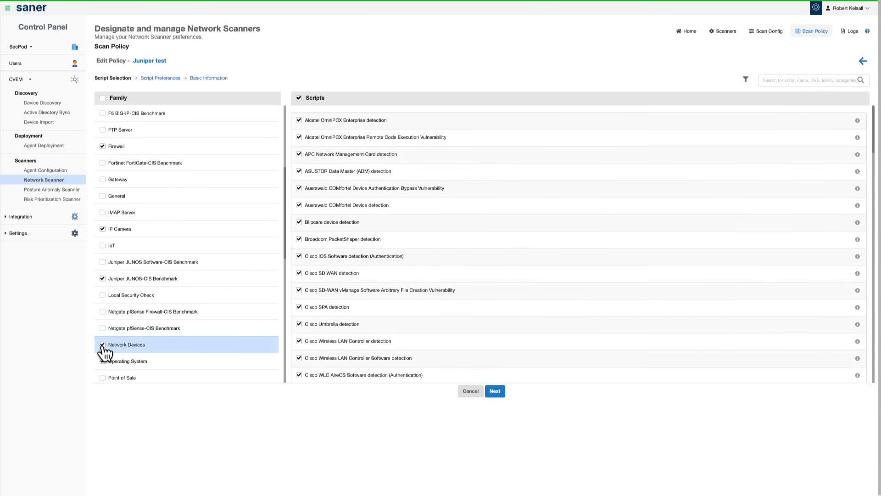
Step: Review the scripts in the Operating System, Printer, Router, Web Application, Web Server and Wifi Router families
click(123, 362)
scroll(122, 364, down, 3)
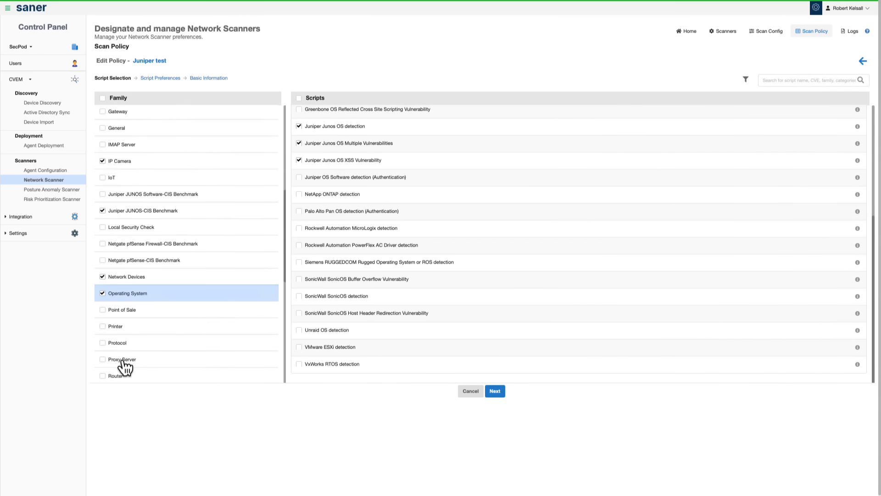
click(117, 308)
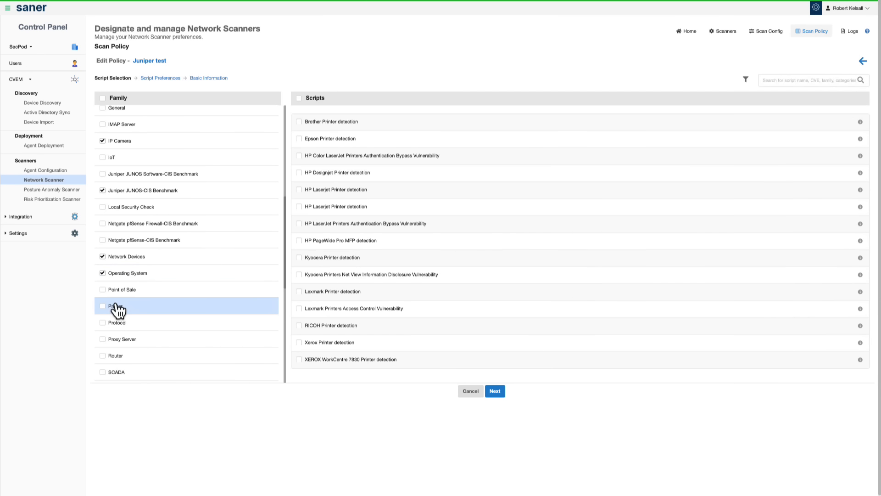
click(125, 357)
scroll(127, 364, down, 3)
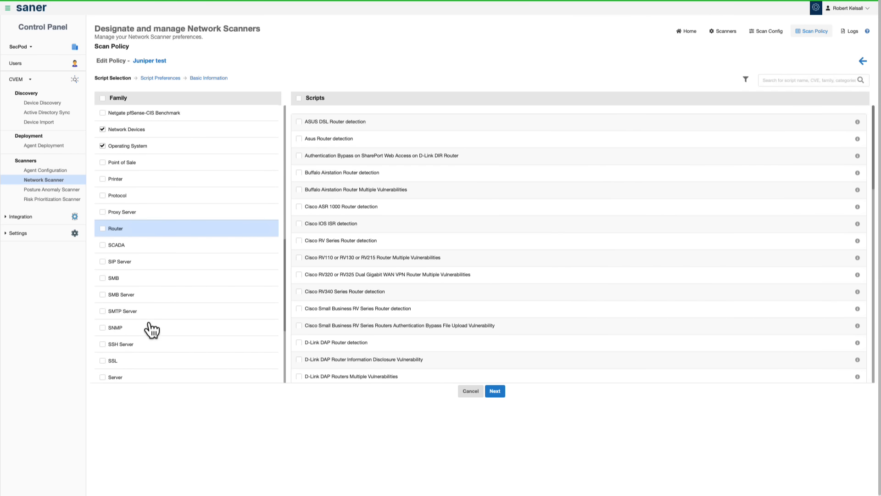
scroll(150, 328, down, 2)
scroll(141, 351, down, 1)
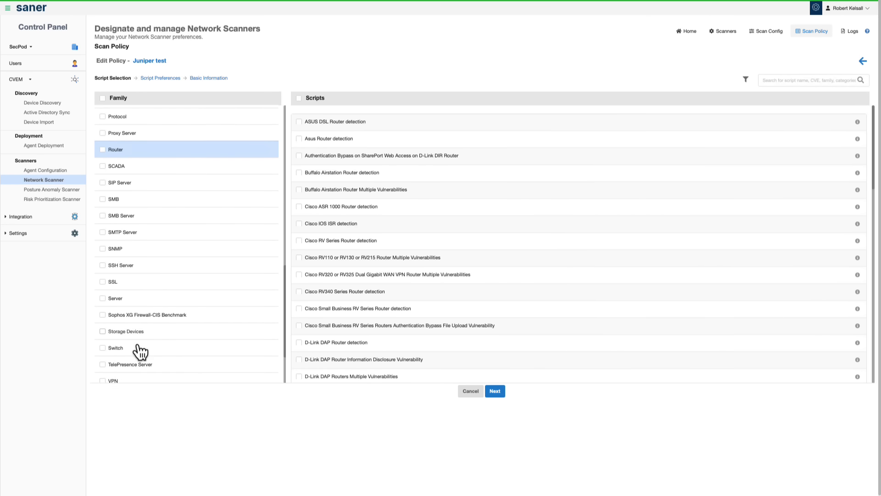
scroll(150, 337, down, 2)
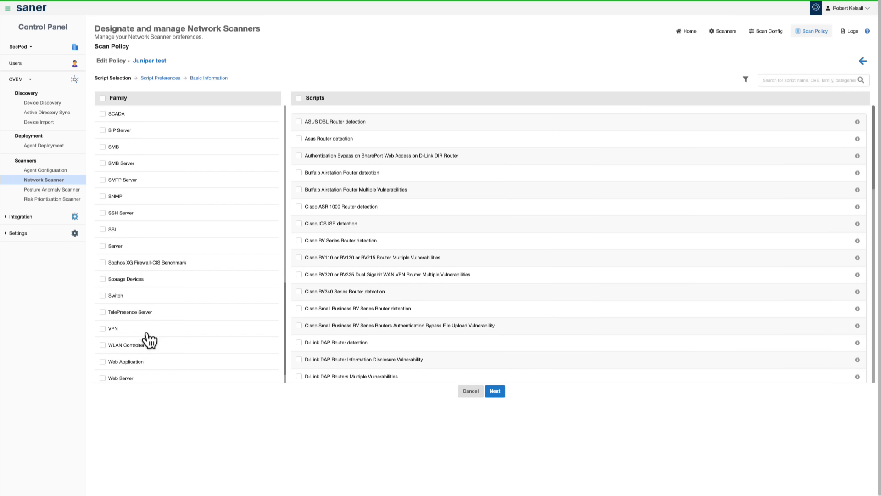
click(139, 363)
scroll(140, 362, down, 1)
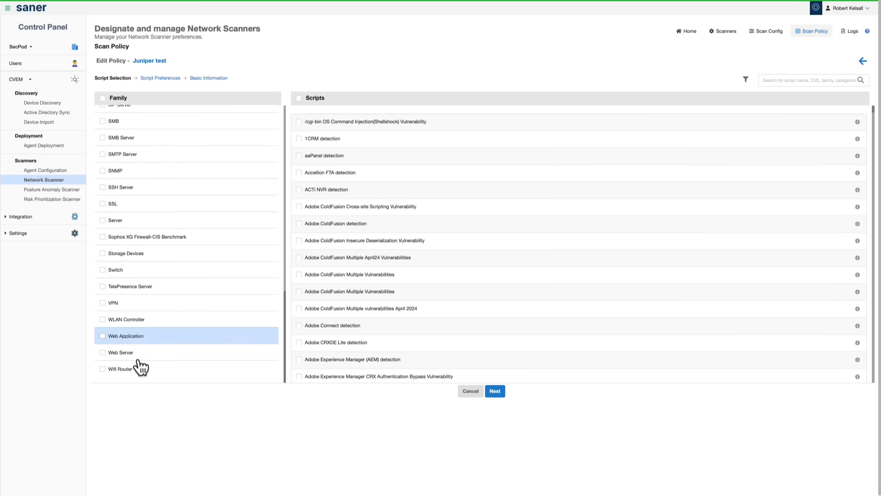
click(127, 357)
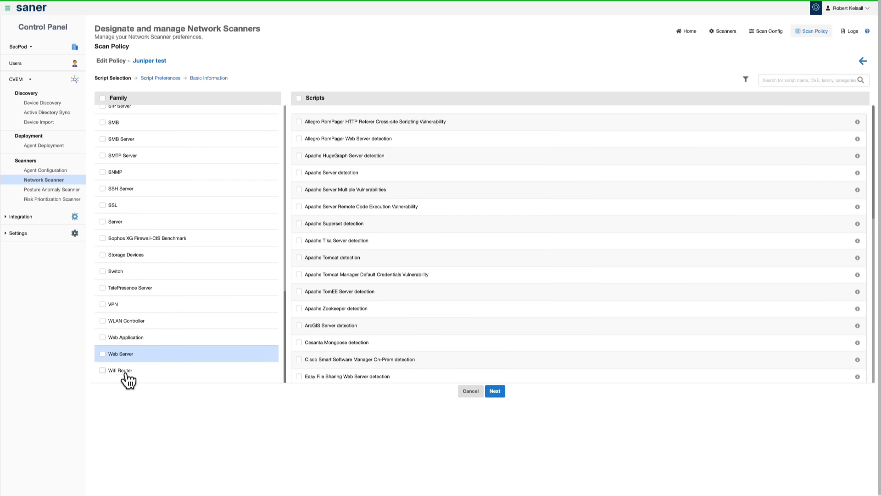
click(127, 374)
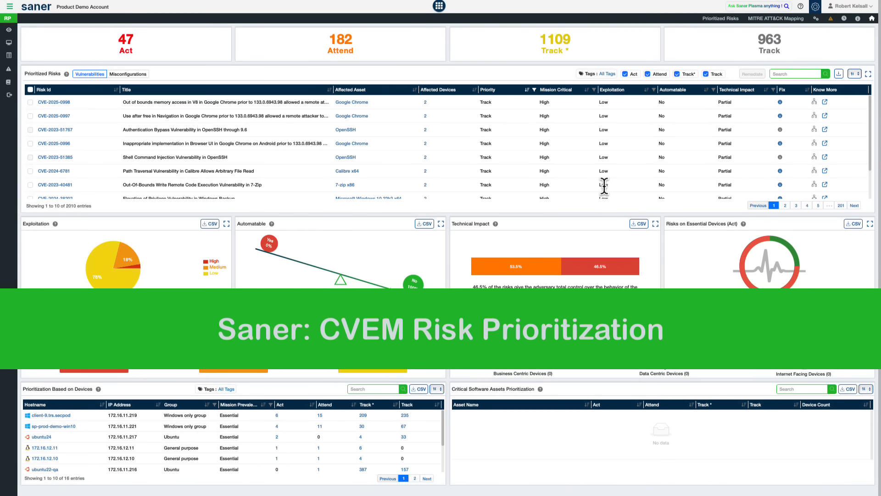
Step: Review the CVEM module overview, the Track*, Attend and Act category descriptions and the exploitation breakdown on the Risk Prioritization dashboard
click(439, 6)
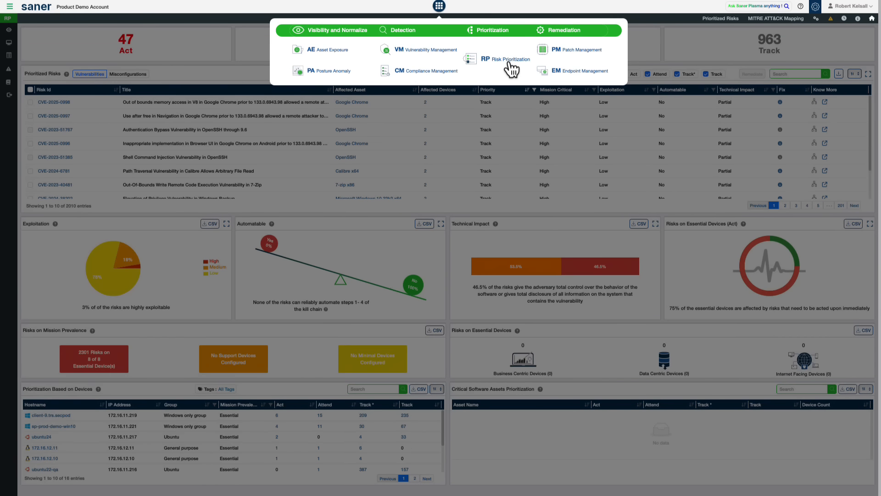
click(219, 72)
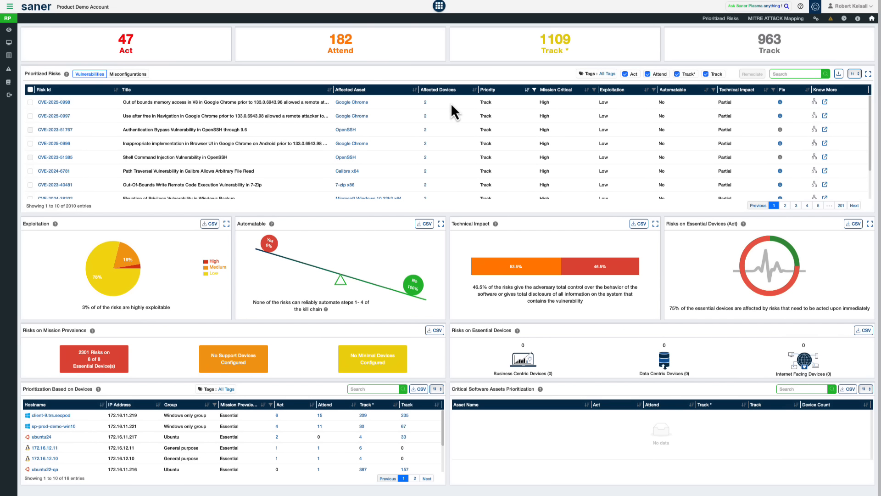
mouse_move(534, 43)
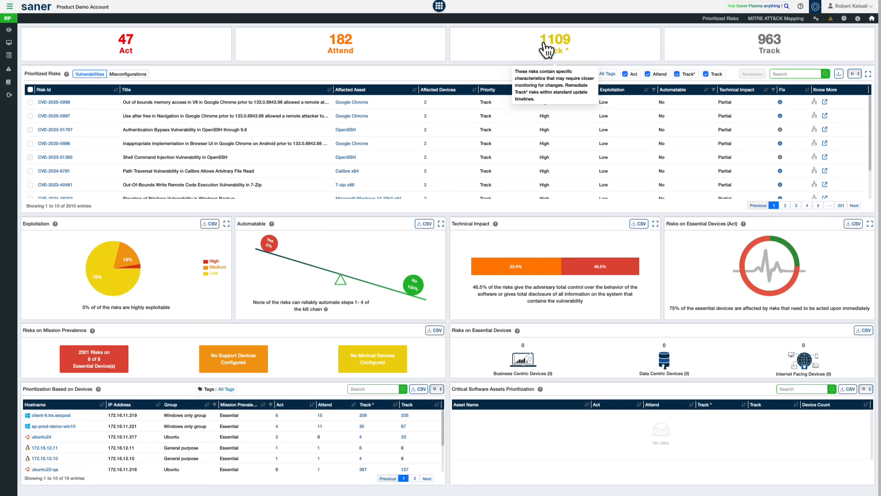
mouse_move(353, 51)
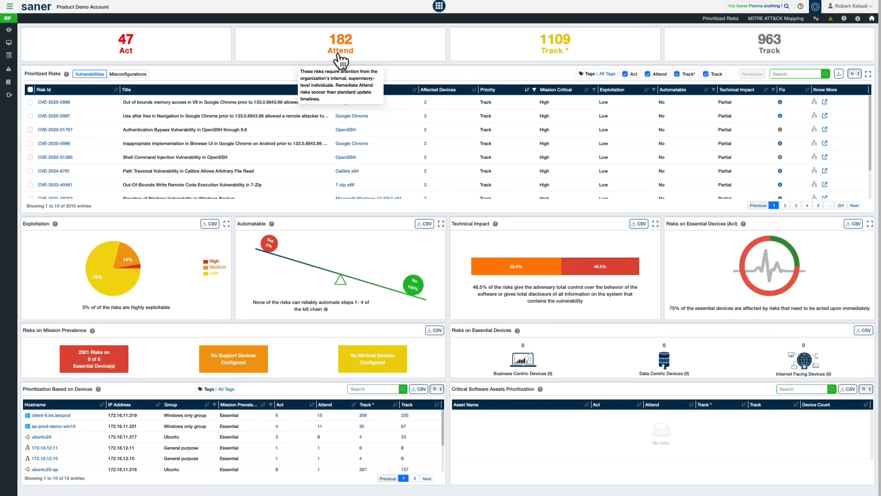
mouse_move(133, 42)
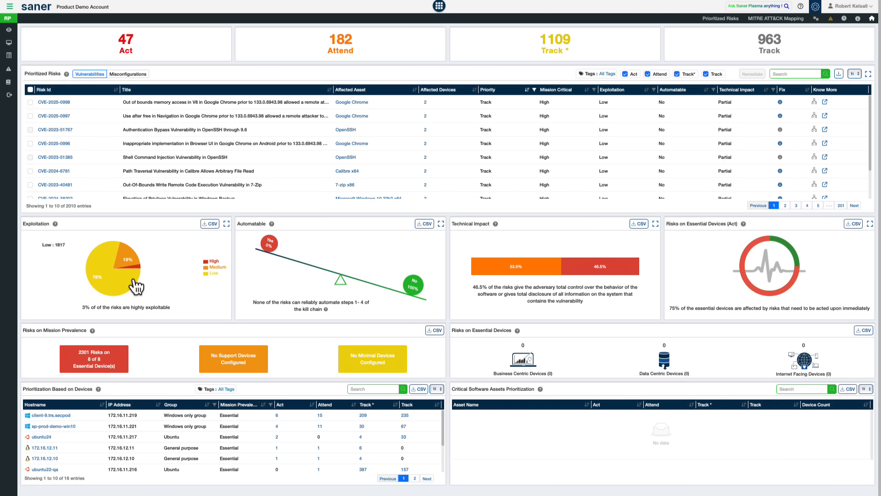
mouse_move(138, 284)
mouse_move(225, 53)
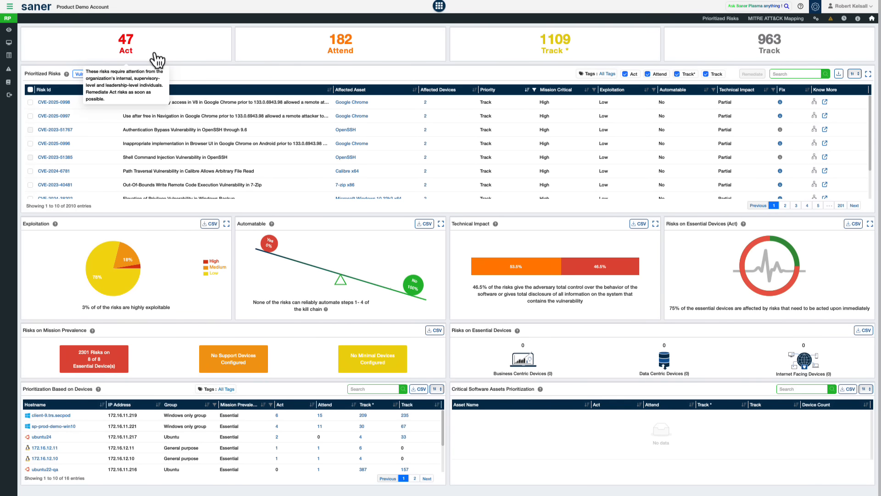
Step: Open the decision tree of CVE-2025-0411 from the Act priority risks and go to its remediation
click(143, 59)
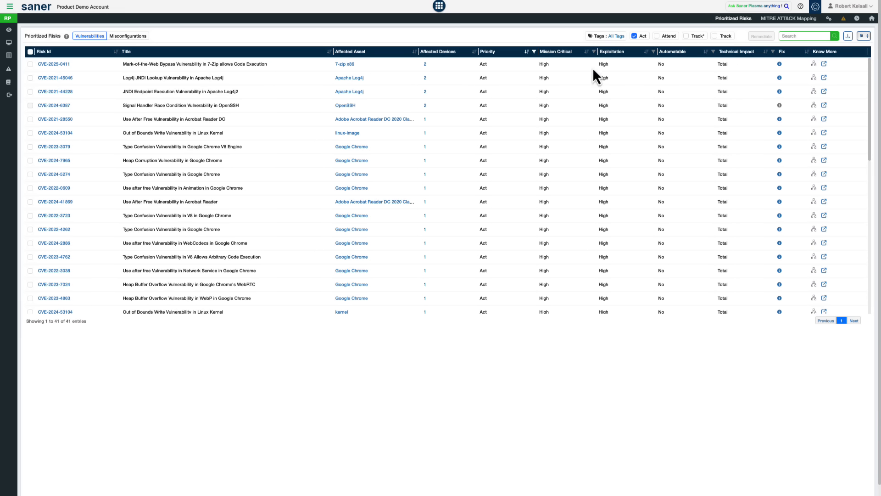
click(824, 65)
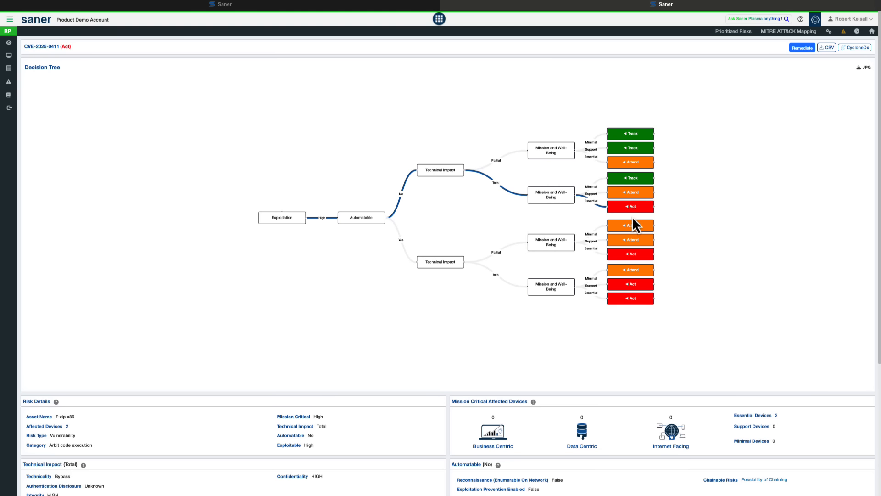
click(804, 47)
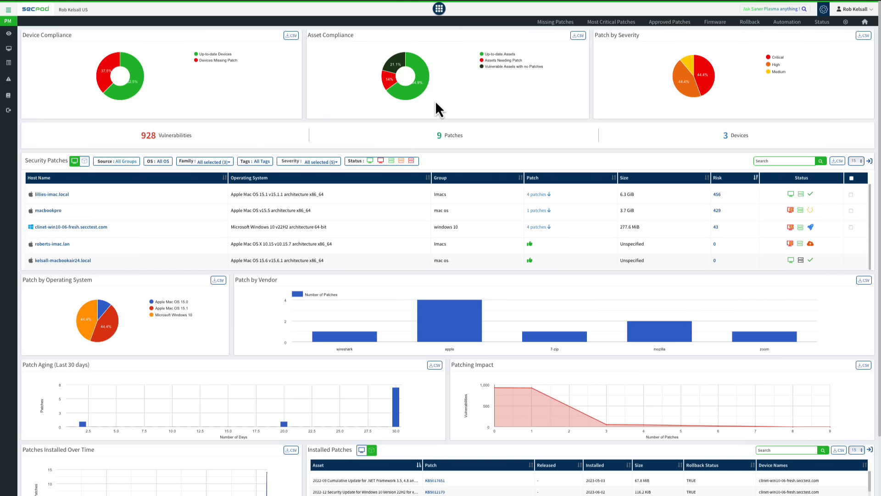
Step: Show the Security Patches by asset and review the patch aging, impact, installation and job status sections of the Patch Management dashboard
mouse_move(396, 59)
click(84, 160)
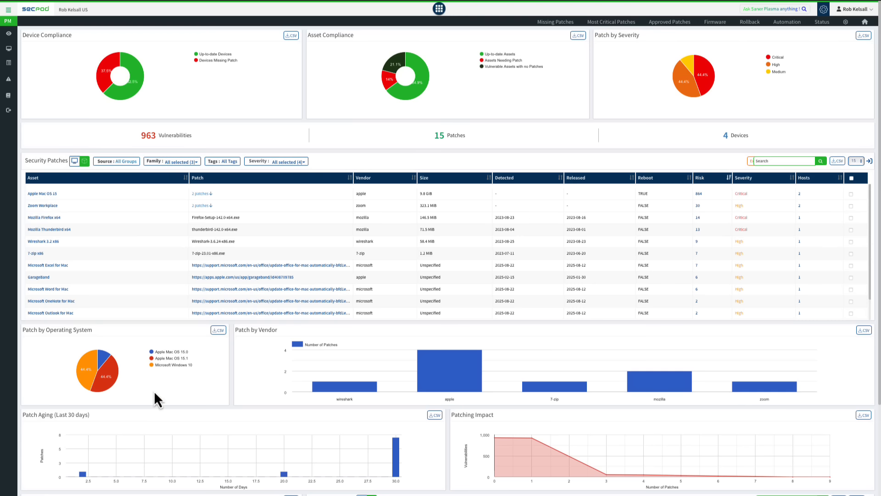
mouse_move(117, 382)
scroll(438, 441, down, 3)
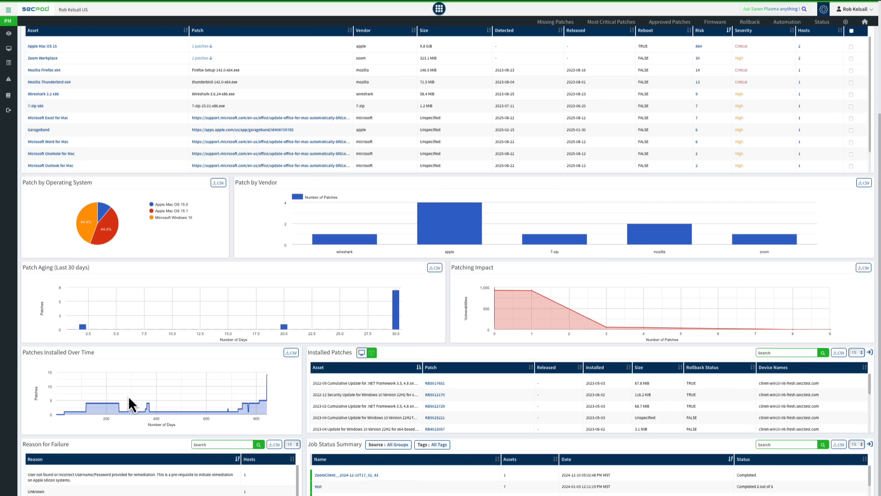
scroll(282, 404, down, 1)
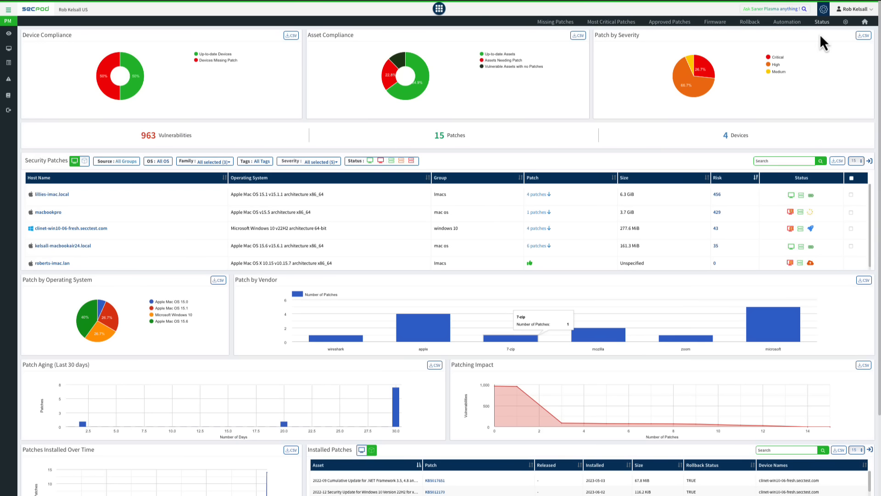
Step: Go to the Remediation SLA configurations of Patch Management and start a new SLA configuration
click(846, 24)
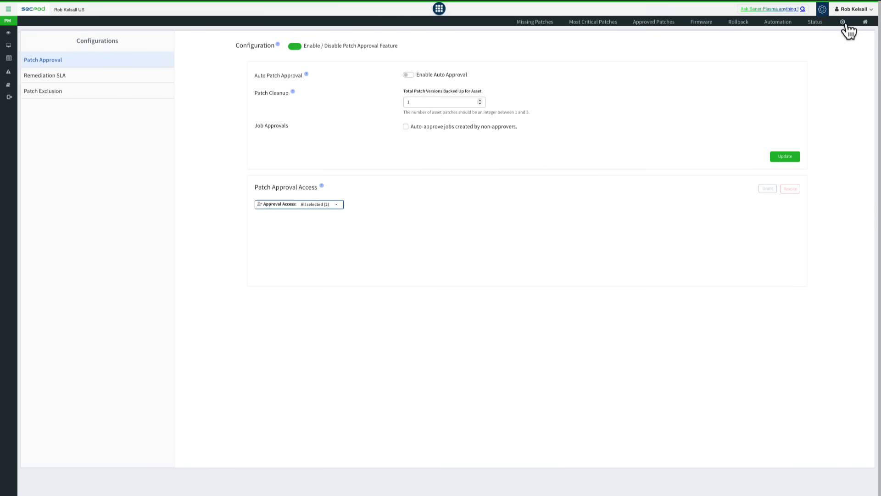
click(74, 78)
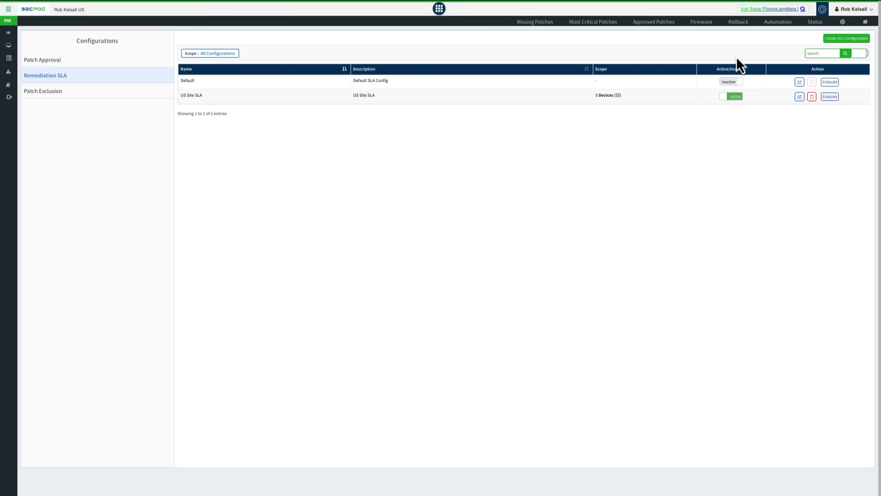
click(843, 40)
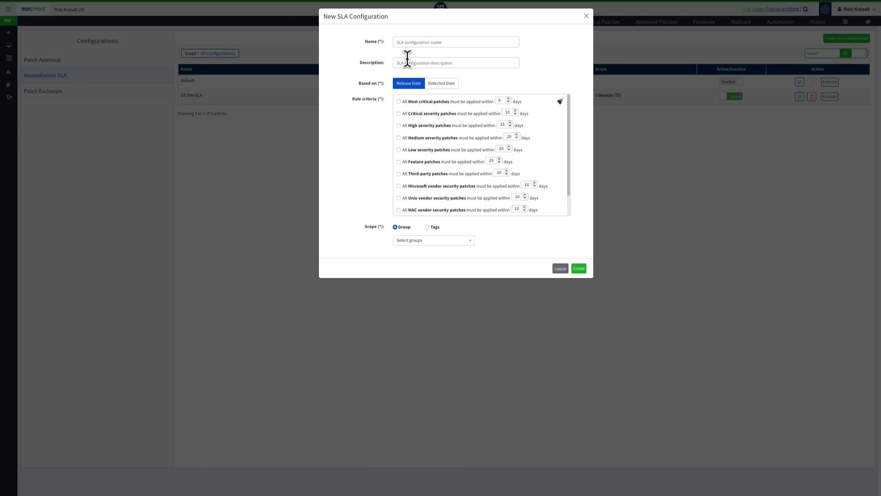
Step: Enable the SLA rules for most critical, critical and high severity patches, setting the most critical and high limits to 10 days
click(398, 102)
click(398, 114)
double_click(499, 100)
text(10)
click(399, 126)
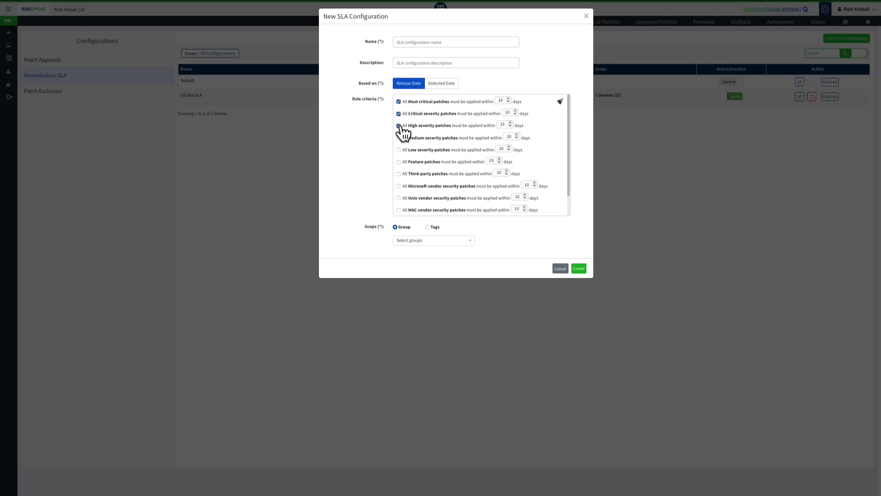
double_click(502, 124)
text(10)
Step: Enable the SLA rules for medium and low severity patches, adjusting the medium limit and setting the low limit to 30 days
click(399, 138)
drag(512, 136, 503, 137)
text(15)
click(398, 150)
drag(504, 149, 496, 150)
text(30)
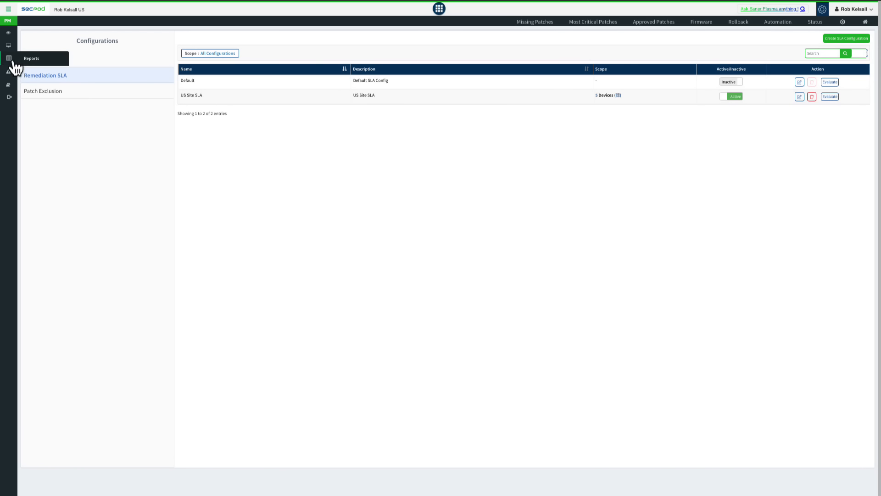
Step: Open the Patch Report in the reports area and browse the list of saved reports
click(16, 68)
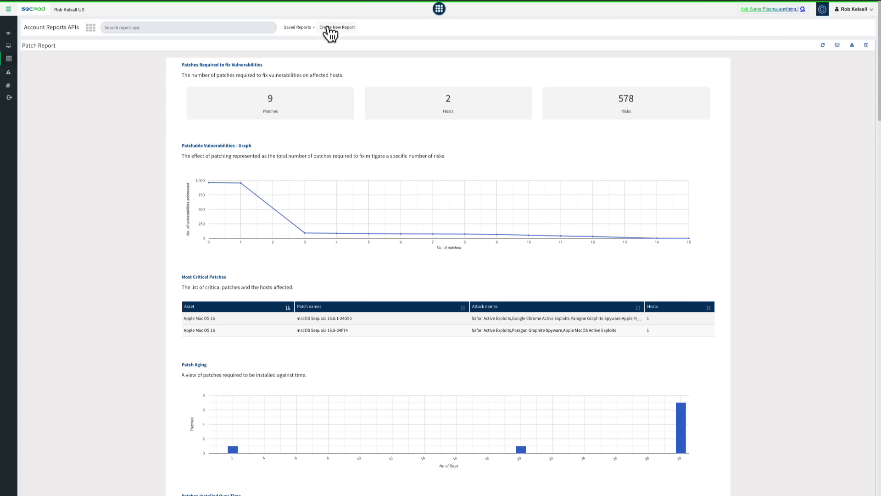
click(307, 27)
scroll(324, 121, down, 3)
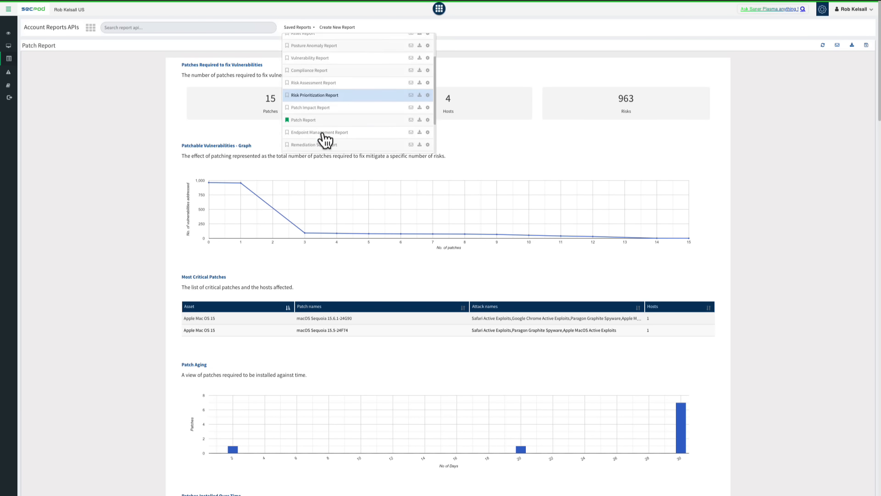
Step: Open the saved Remediation SLA Report and examine its governance insights, SLA violations, critical devices and high-impact violating patches
click(322, 110)
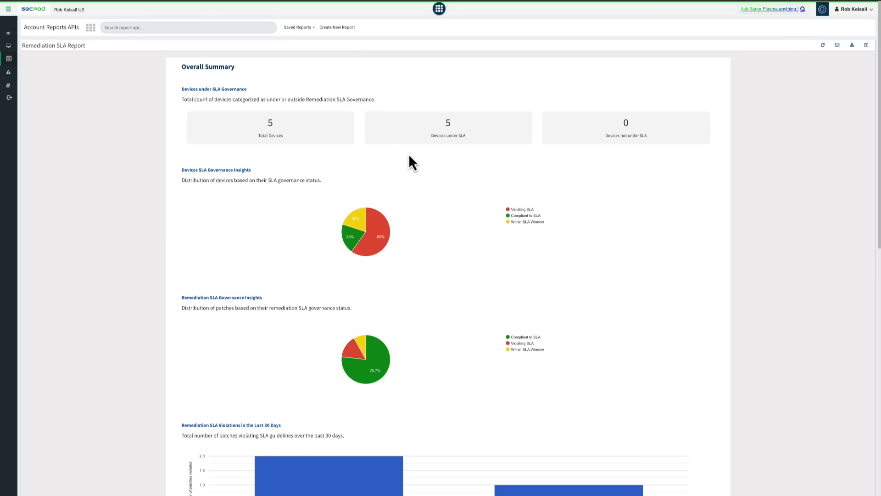
scroll(472, 220, down, 1)
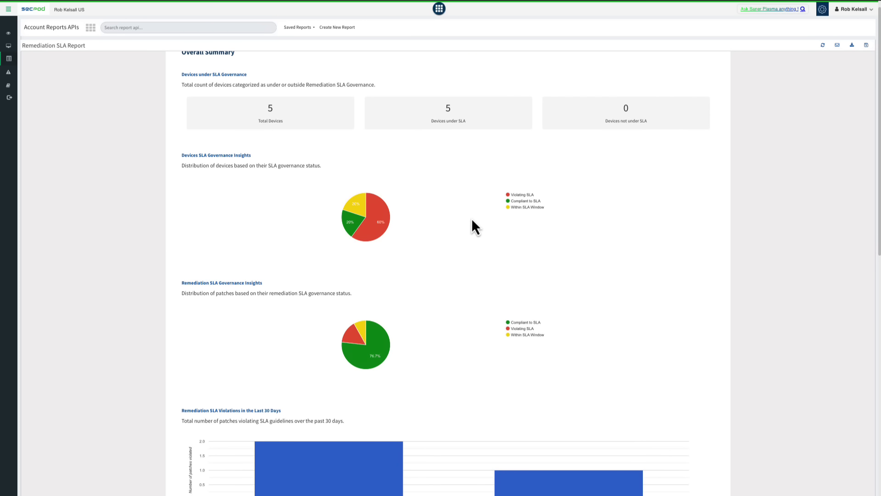
scroll(472, 219, down, 5)
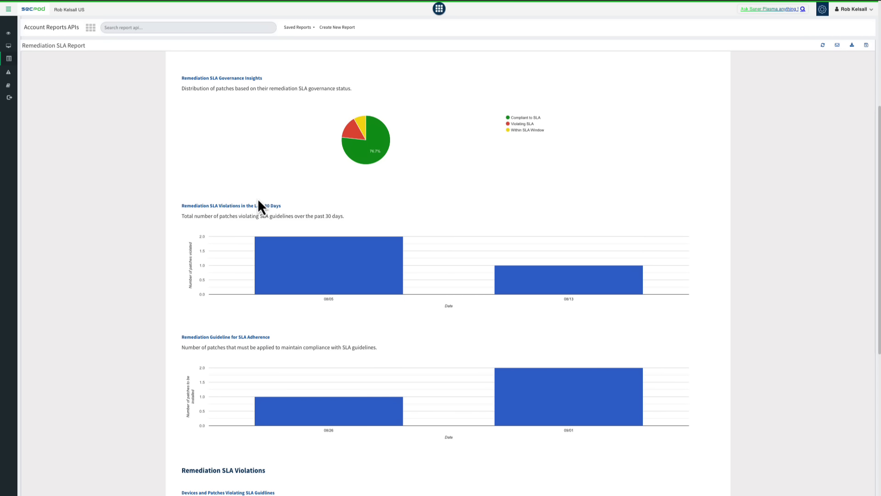
scroll(282, 233, down, 2)
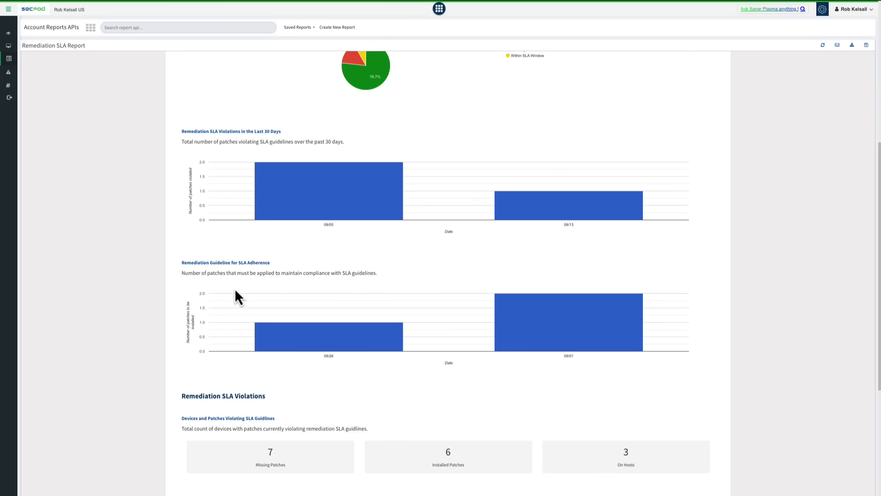
scroll(234, 311, down, 5)
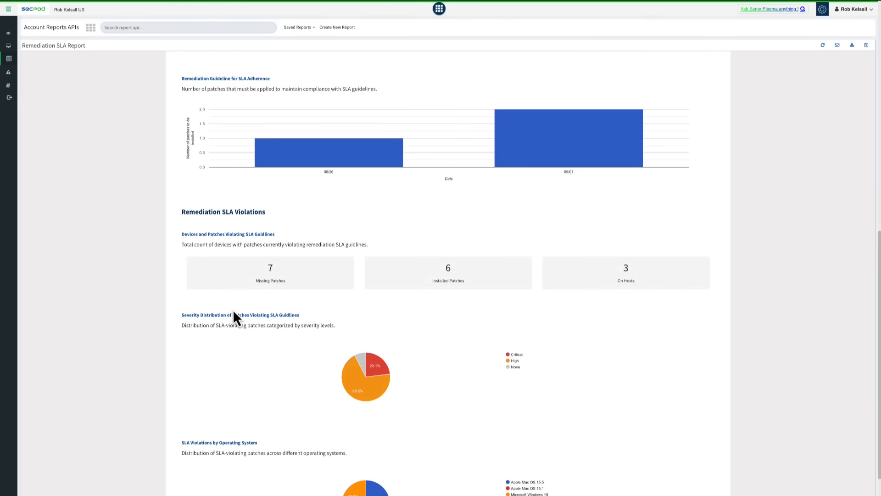
scroll(233, 309, down, 2)
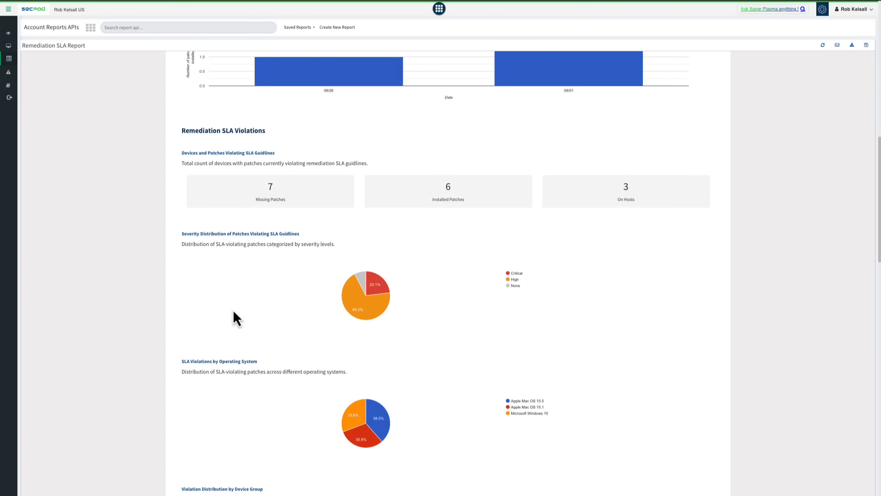
scroll(267, 300, down, 3)
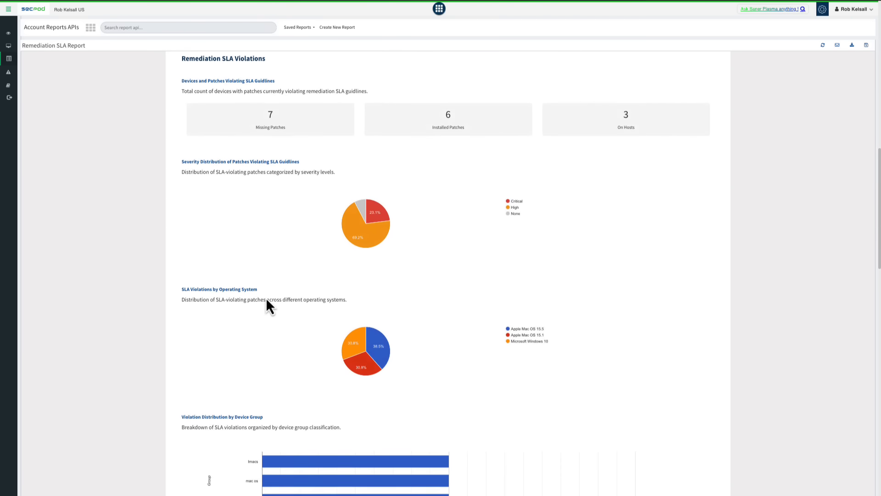
scroll(267, 300, down, 5)
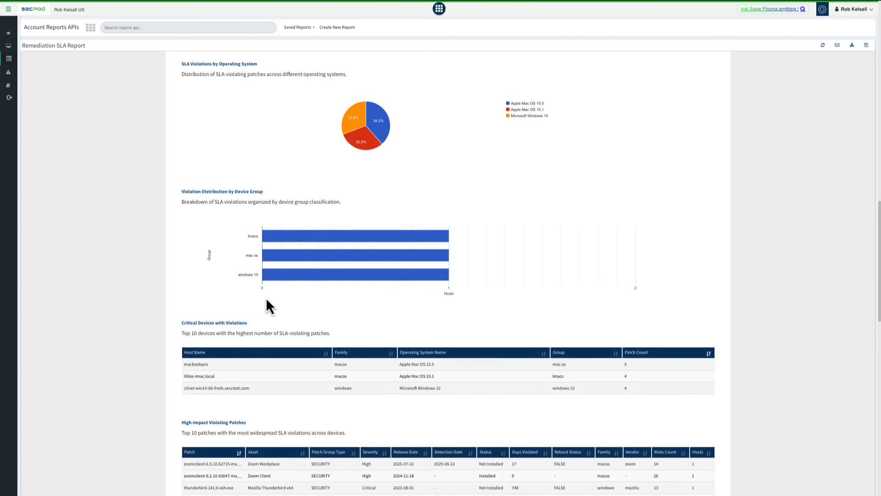
scroll(267, 306, down, 7)
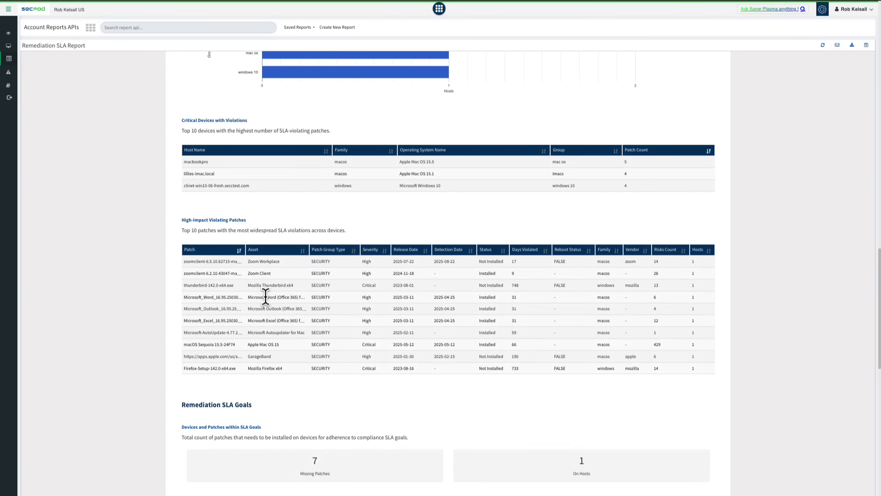
scroll(265, 298, up, 20)
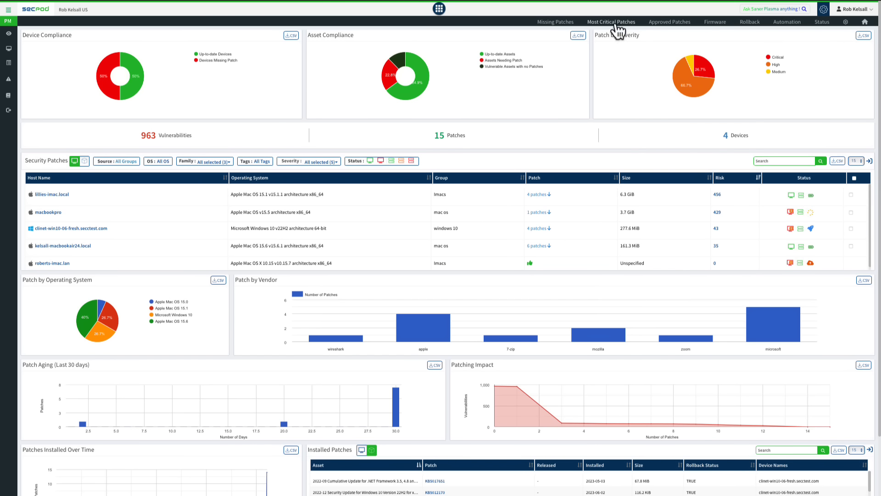
Step: Go to the missing patches in Patch Management and look through the additional filters available for the list
click(564, 26)
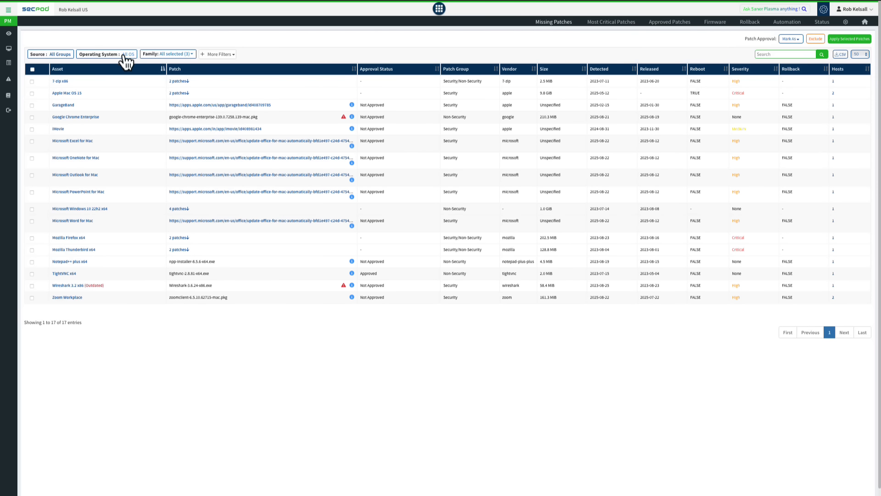
click(230, 56)
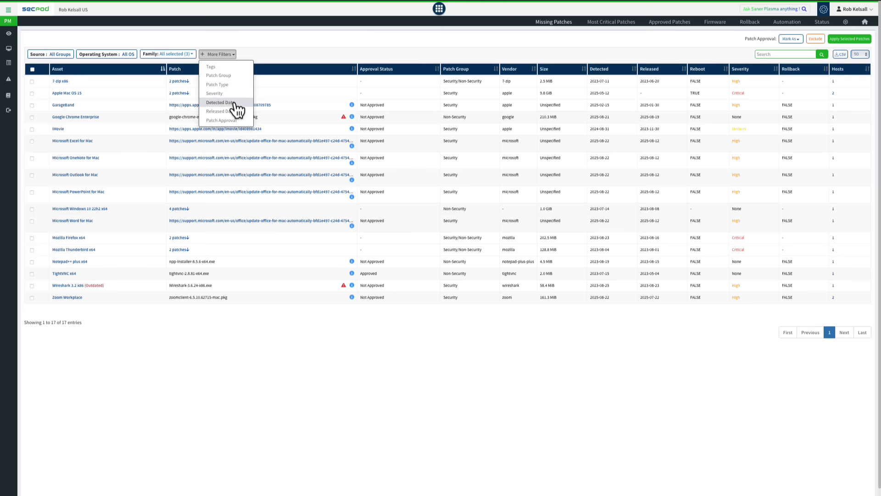
click(191, 338)
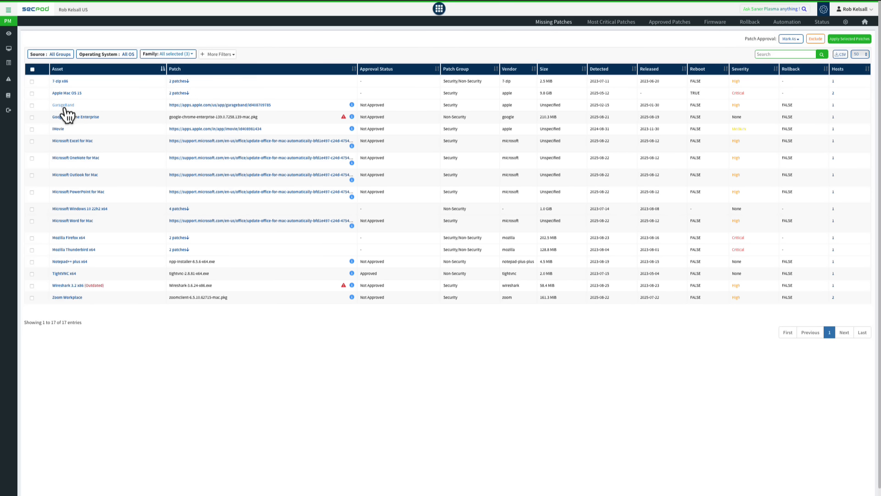
Step: Select the 7-zip x86 patches and start a patching task named "test" with a custom date remediation schedule
click(32, 81)
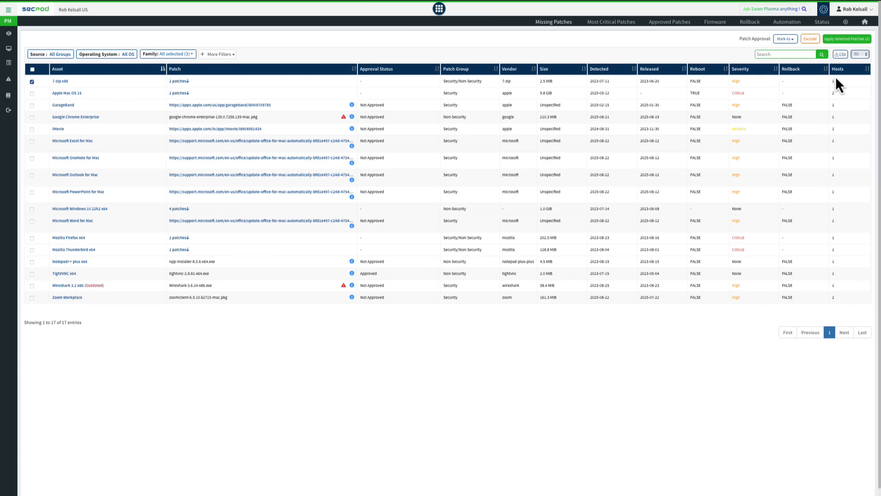
click(842, 39)
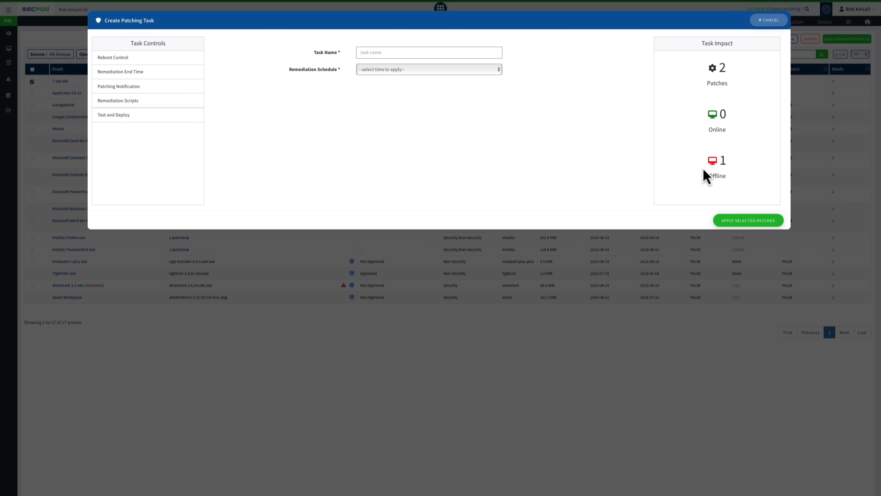
click(385, 55)
text(test)
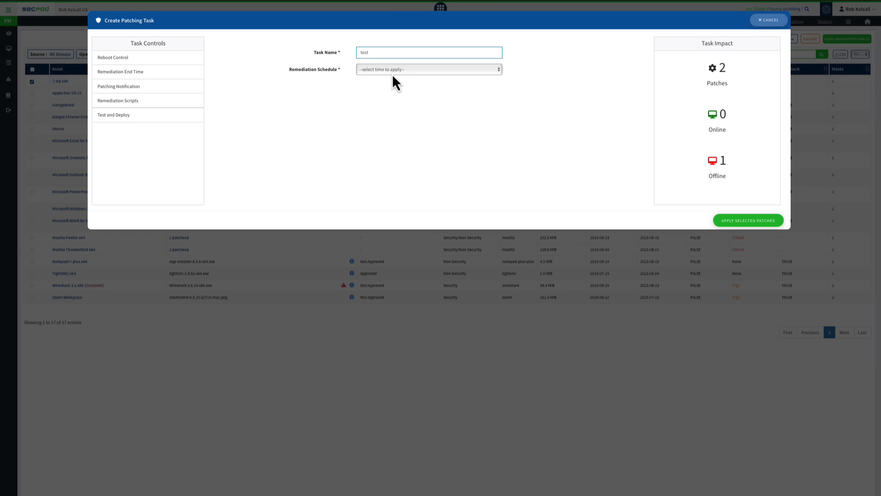
click(396, 81)
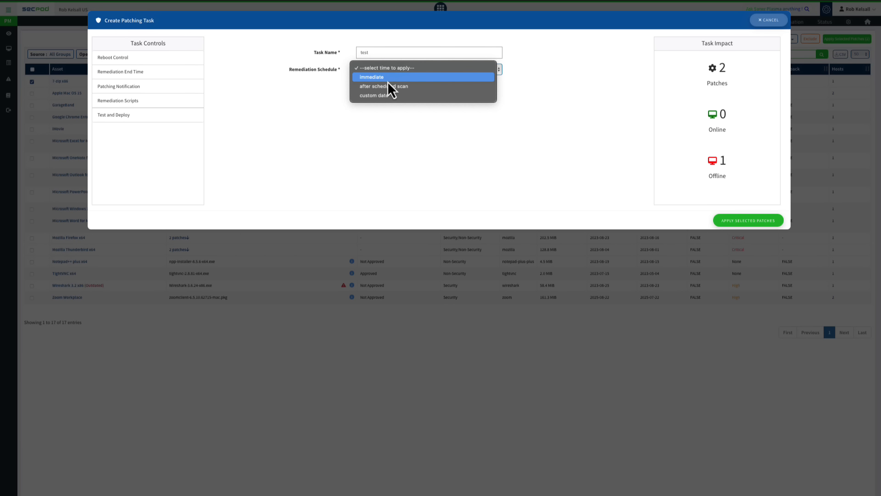
click(385, 95)
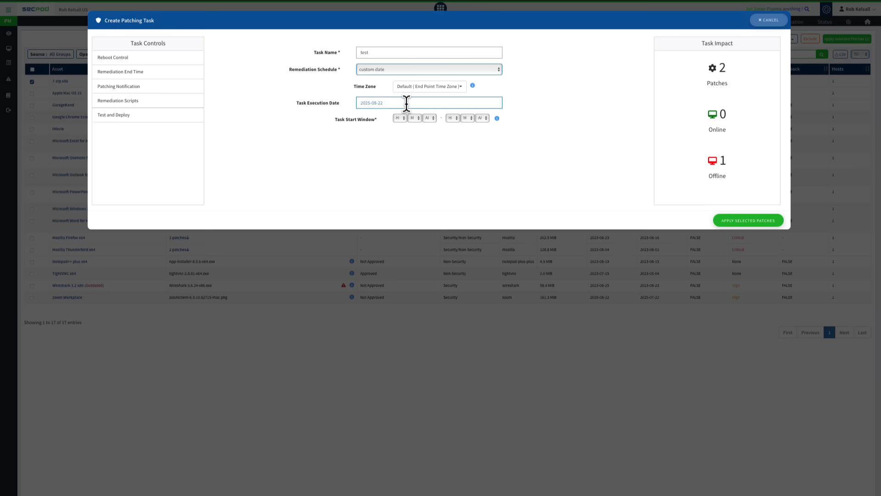
Step: Set the task execution date to 2025-08-23 and the start window hours to 02 and 04
click(404, 102)
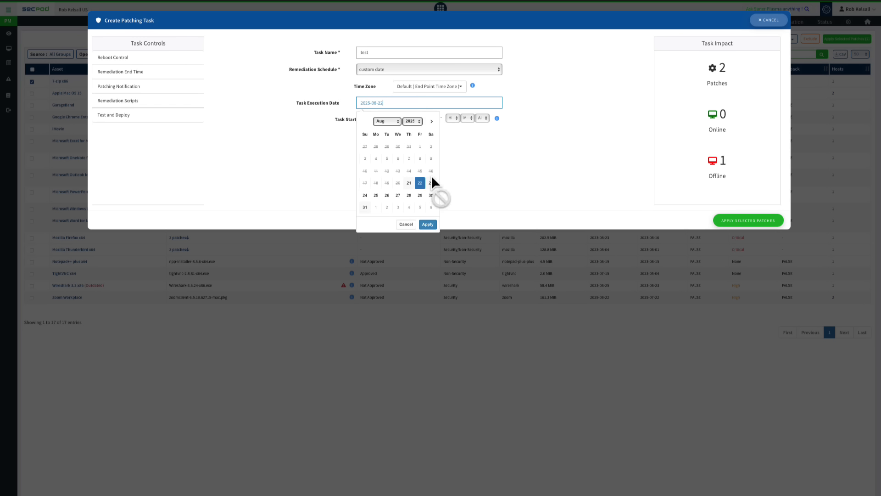
click(431, 183)
click(464, 161)
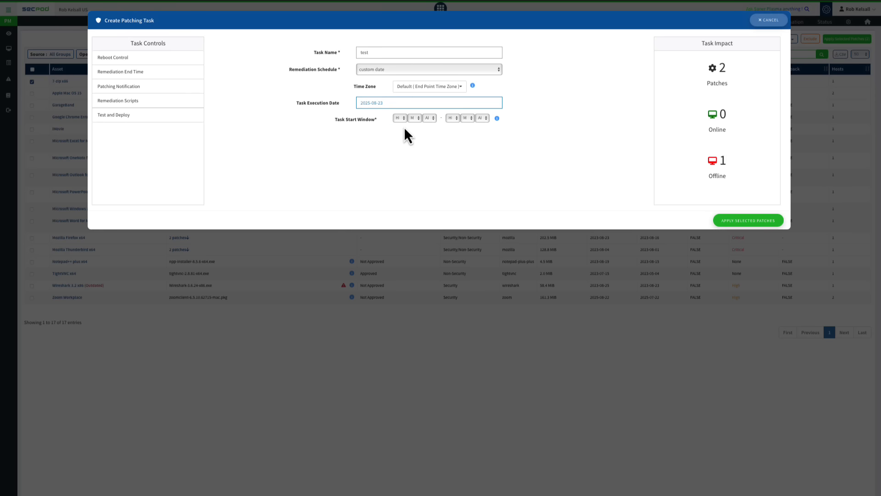
click(400, 118)
click(403, 137)
click(453, 119)
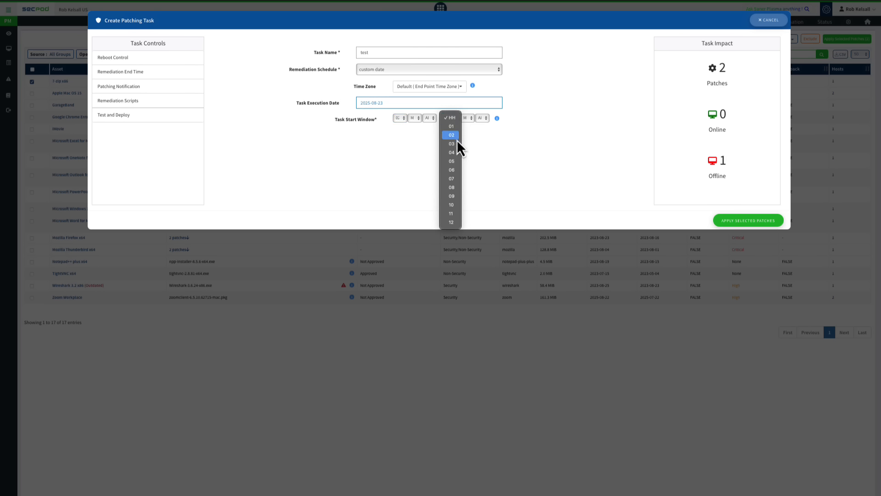
click(456, 153)
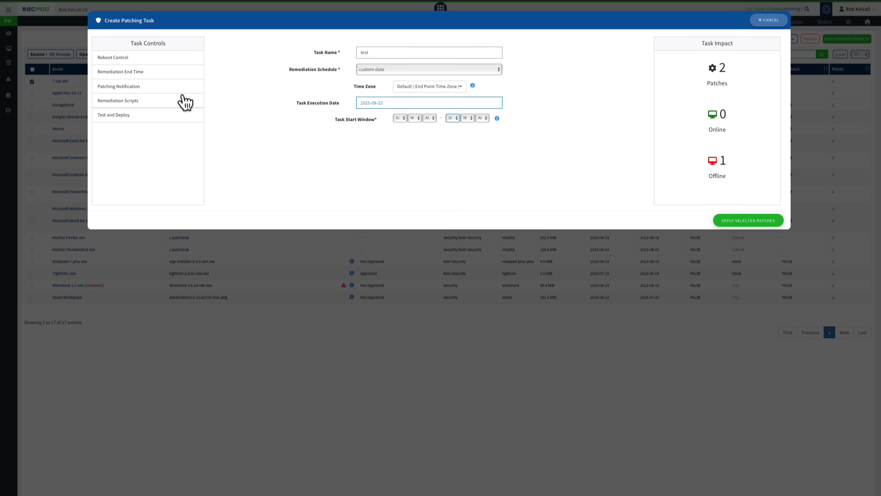
Step: Add Reboot Control to the patching task and set the reboot schedule to Reboot automatically
click(142, 58)
click(380, 142)
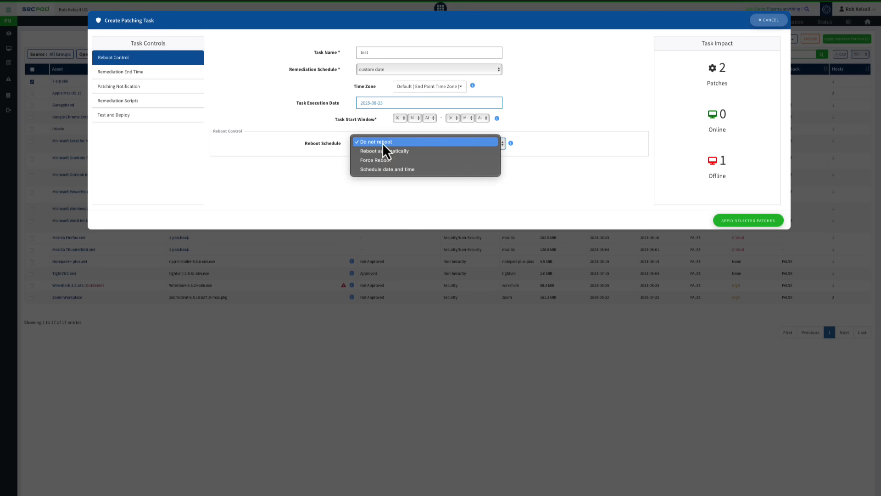
click(389, 152)
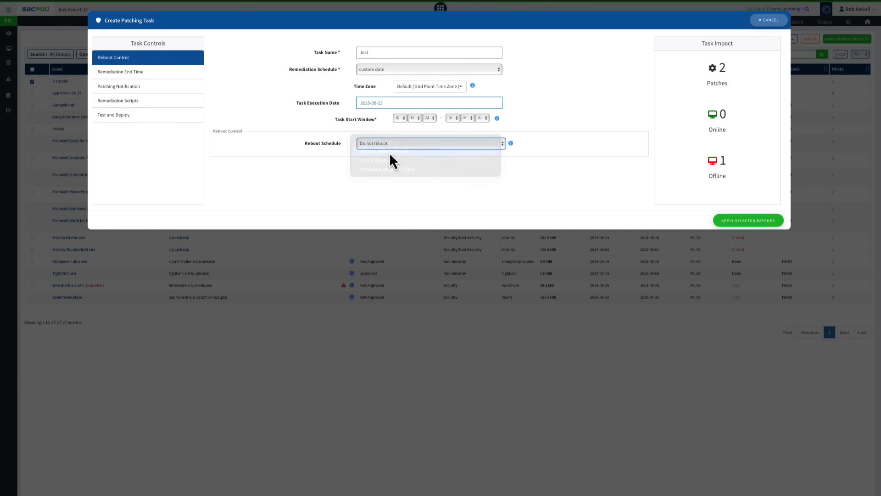
Step: Add Patching Notification to the task, fill in the notification e-mail and schedule the job summary for Task End
click(140, 88)
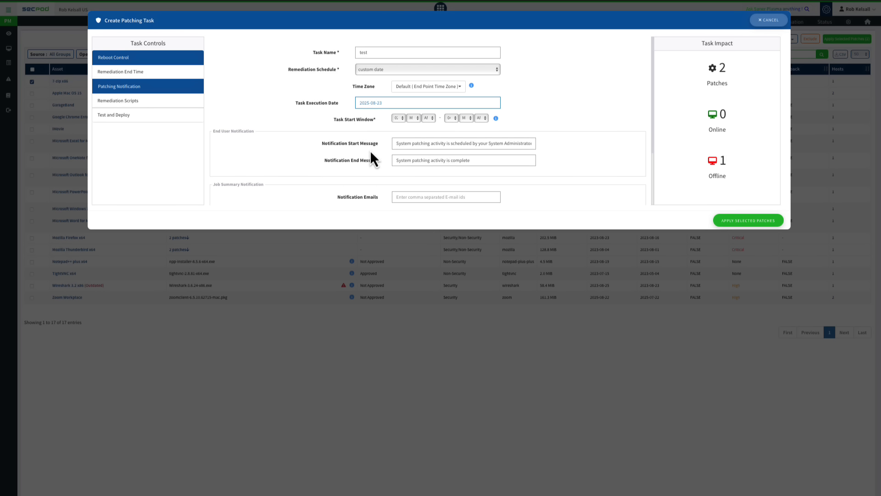
scroll(370, 150, down, 1)
click(405, 161)
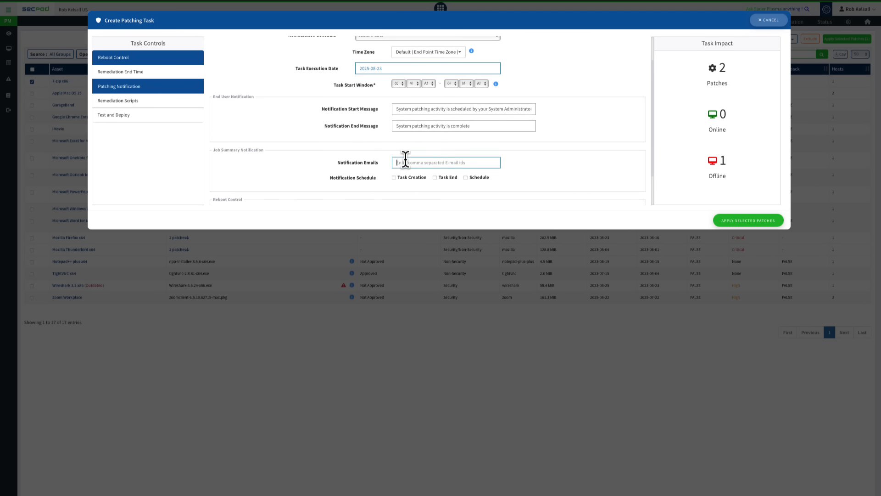
click(435, 178)
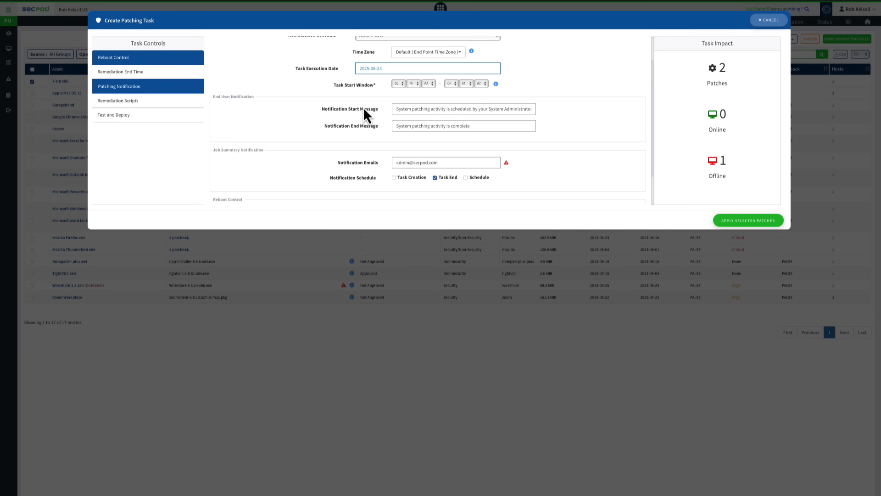
Step: Add Remediation Scripts and Test and Deploy controls to the task, choosing clinet-win10-06-fresh.secctest.com in the windows 10 group as the test device
click(117, 101)
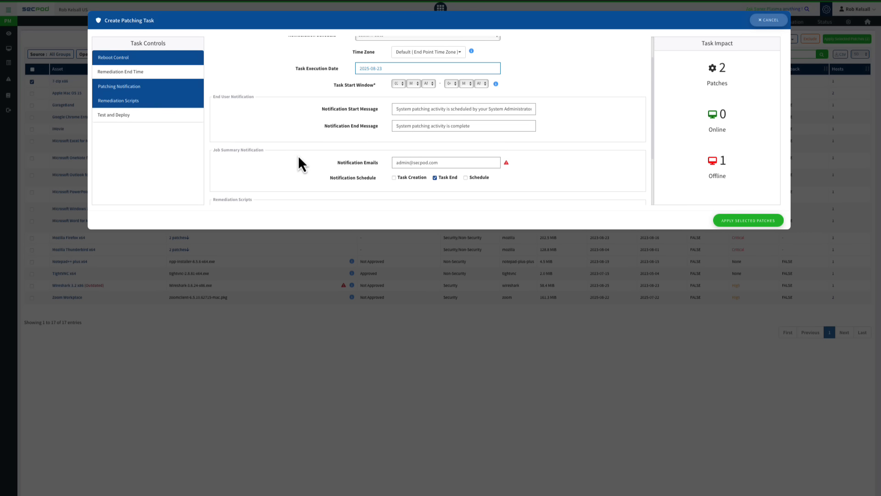
scroll(299, 155, down, 2)
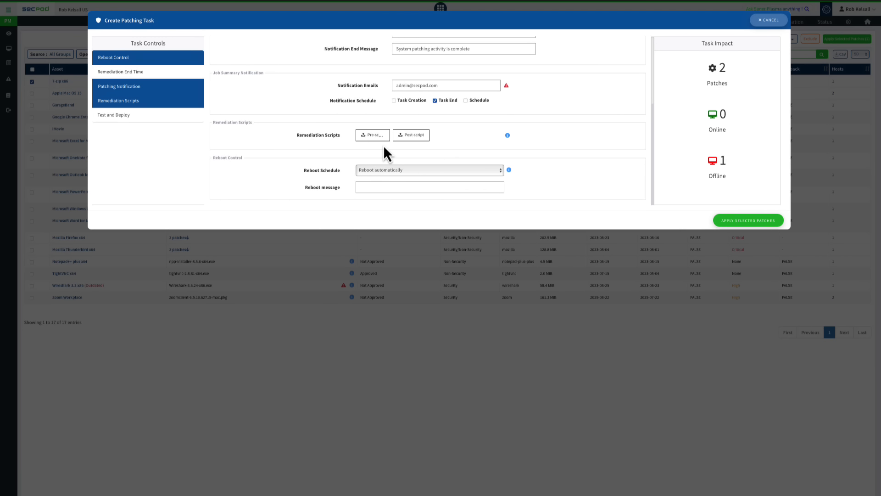
click(135, 117)
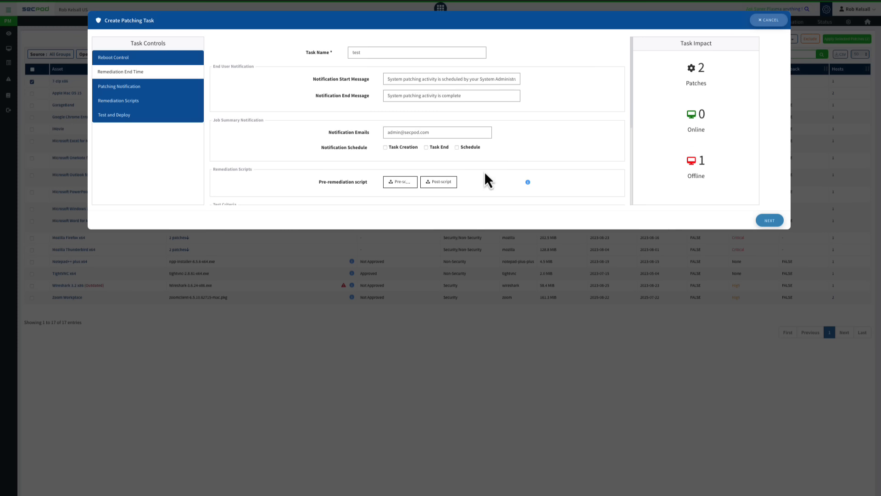
scroll(479, 173, down, 3)
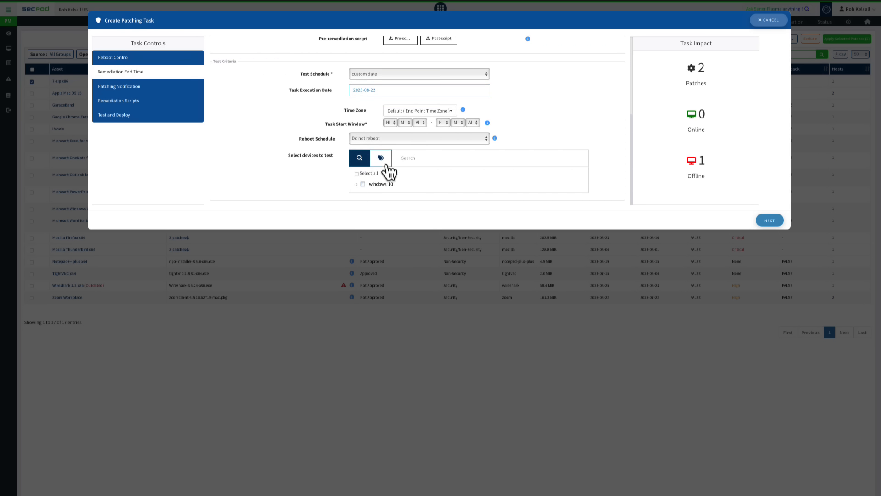
click(356, 184)
click(368, 191)
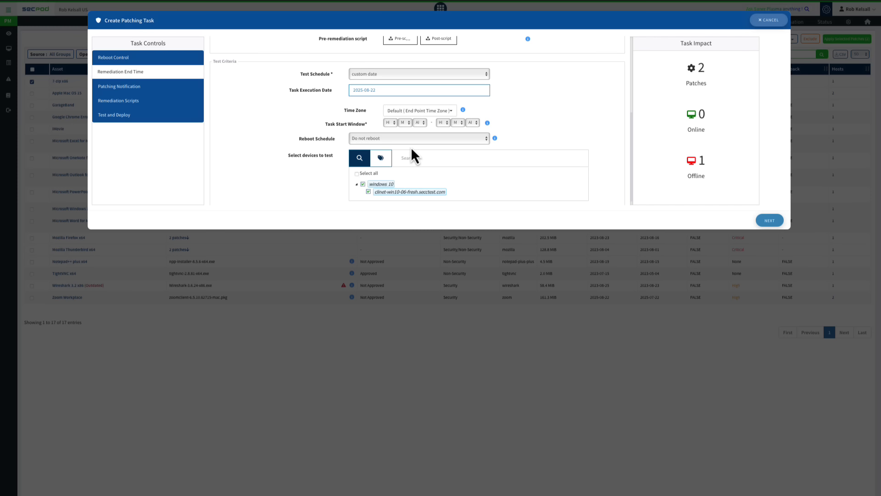
scroll(578, 108, up, 3)
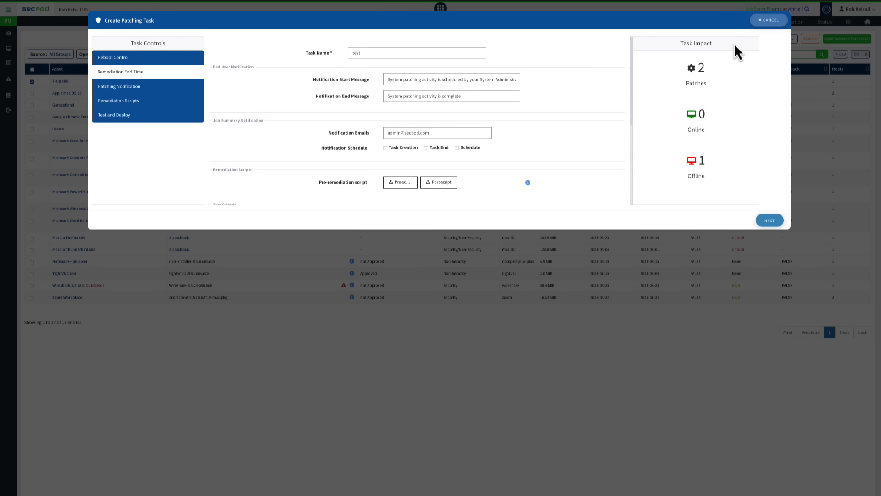
Step: Discard the patching task and deselect the 7-zip x86 patches
click(771, 22)
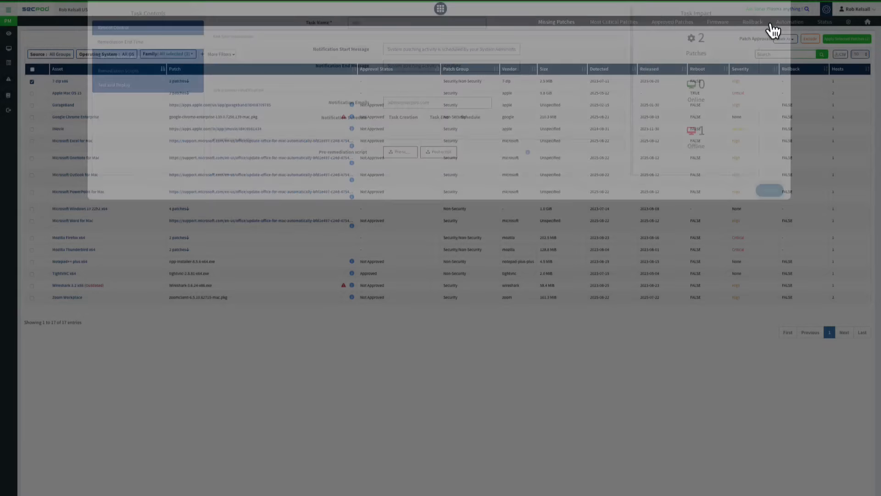
click(32, 81)
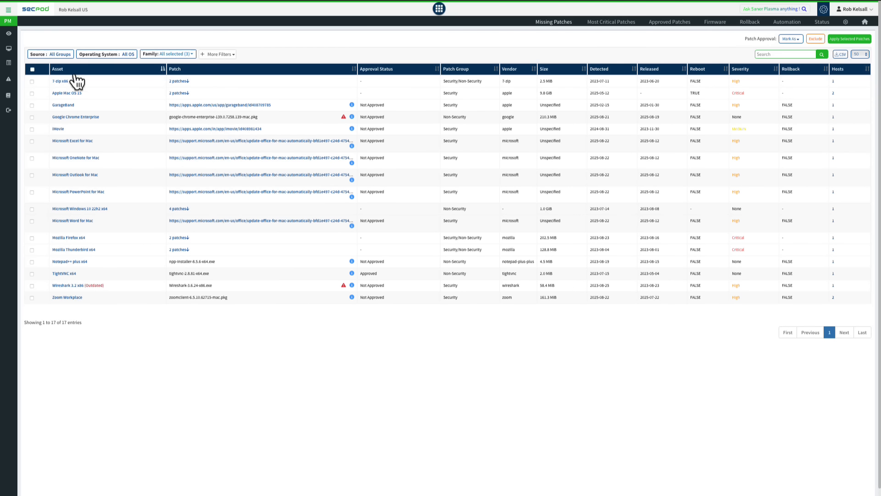
Step: Start an automation rule for Apple Keynote, naming the task "Auto patch keynote" with the description "test"
click(787, 23)
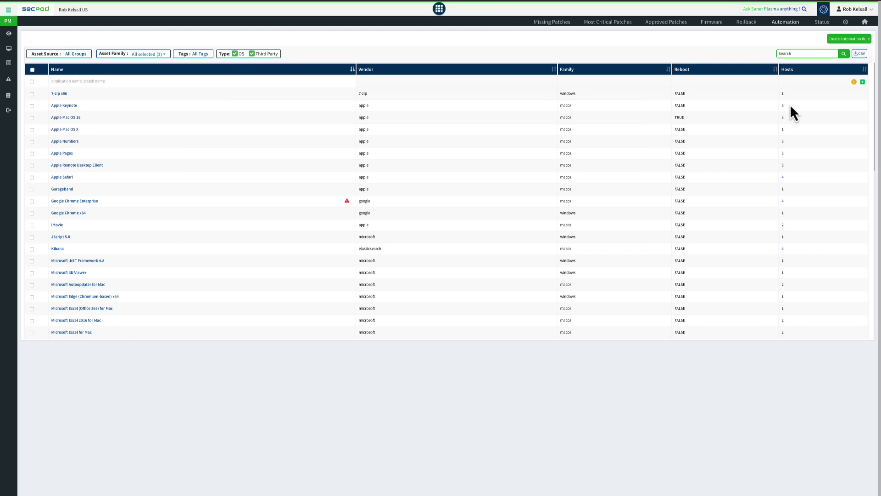
click(31, 106)
click(840, 39)
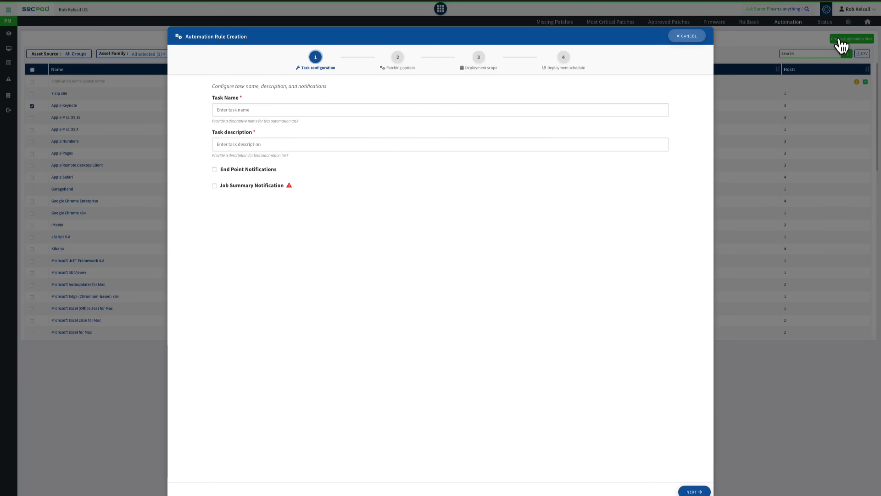
click(245, 112)
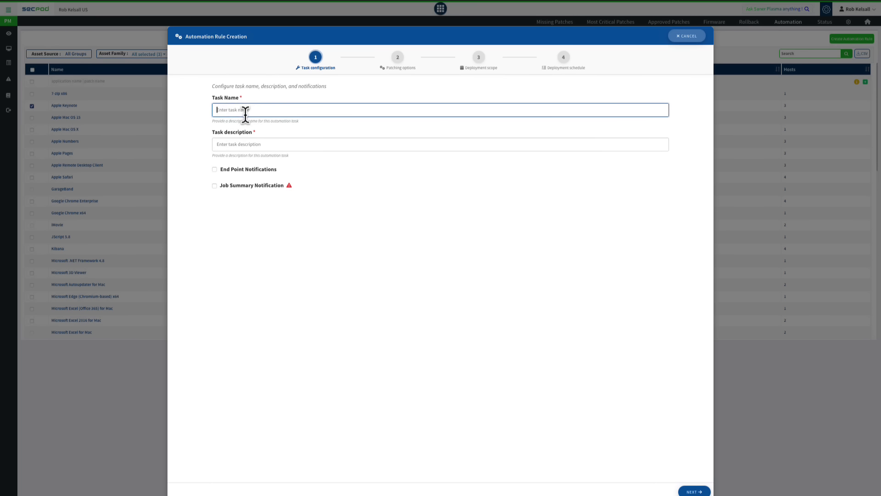
text(Autom)
key(BackSpace)
text(patch keynote)
click(232, 147)
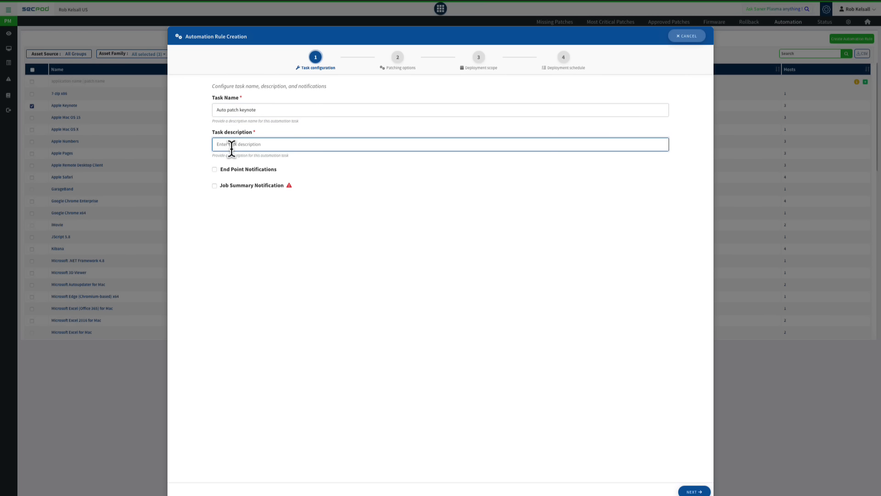
text(test)
click(694, 491)
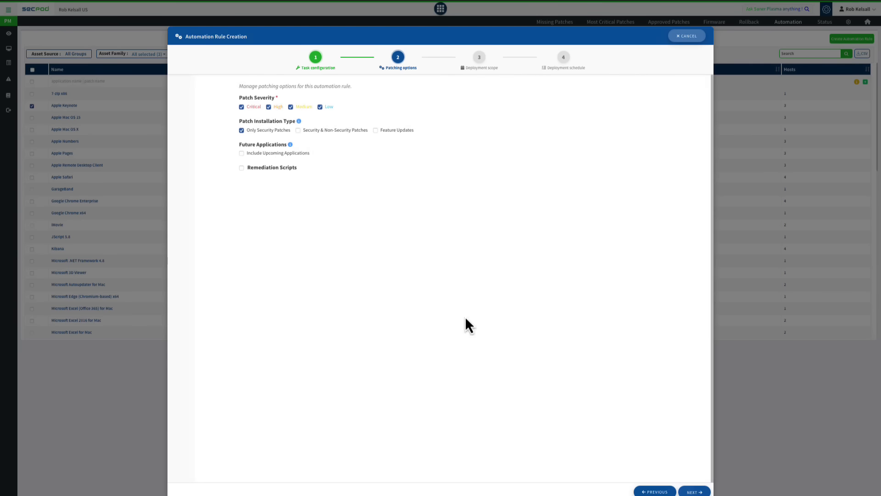
Step: Limit the rule's patch severity to Critical and High, leaving remediation scripts disabled
click(264, 107)
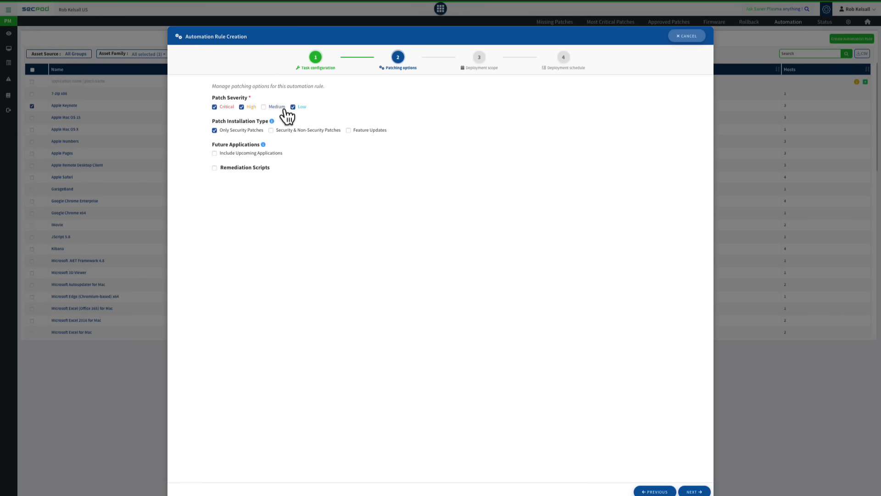
click(293, 106)
click(214, 168)
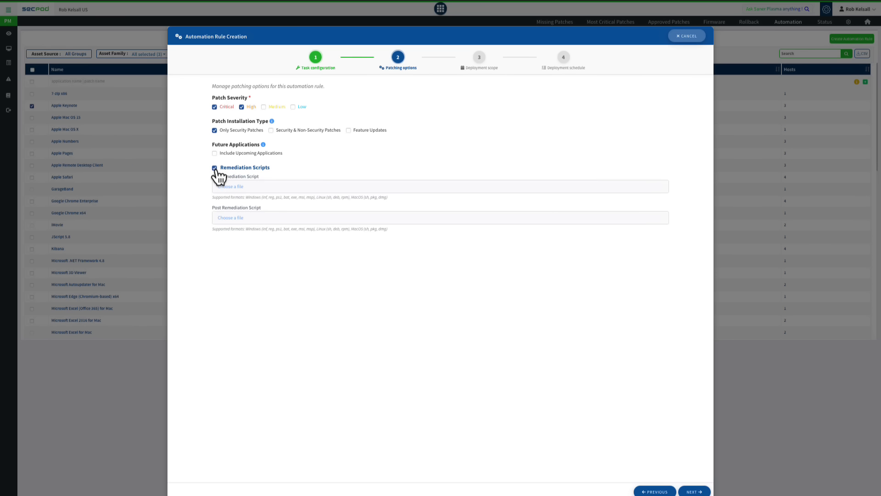
click(214, 168)
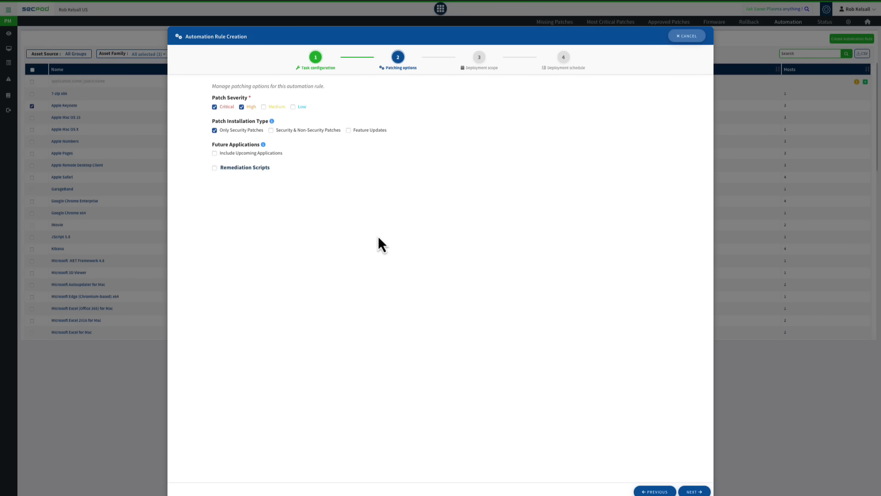
click(693, 490)
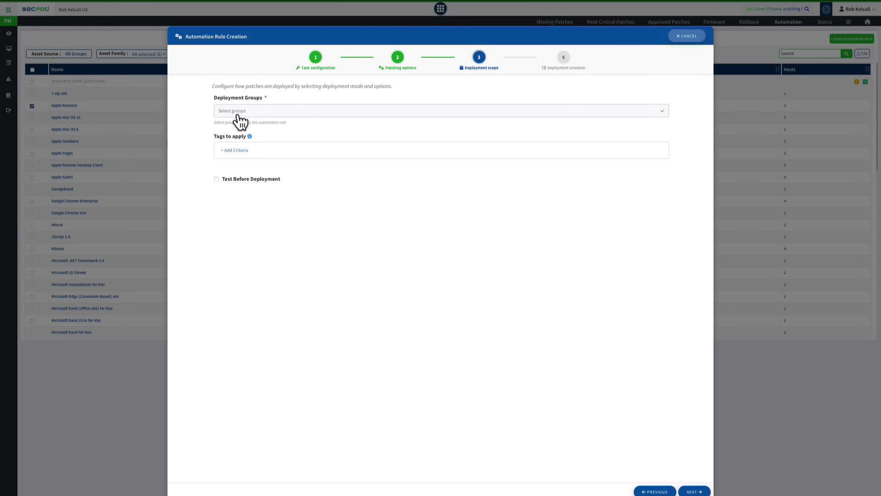
Step: Set the rule's deployment group to mac os only
click(236, 113)
click(230, 162)
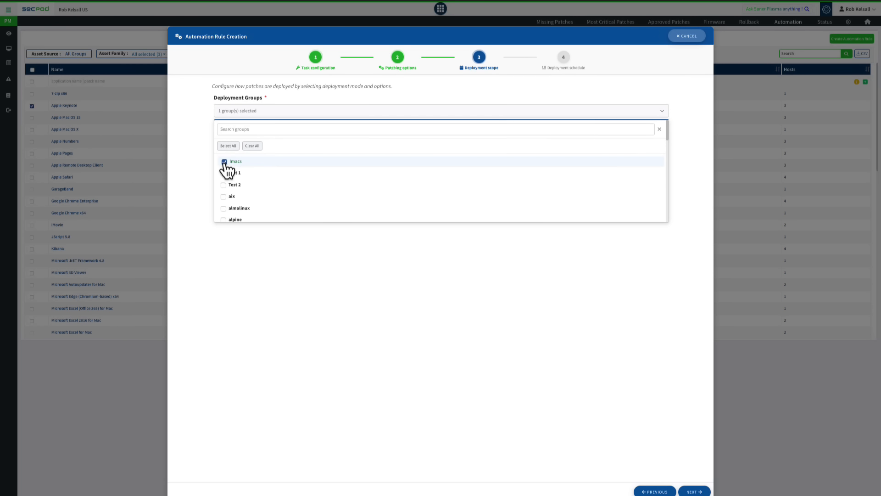
scroll(230, 184, down, 5)
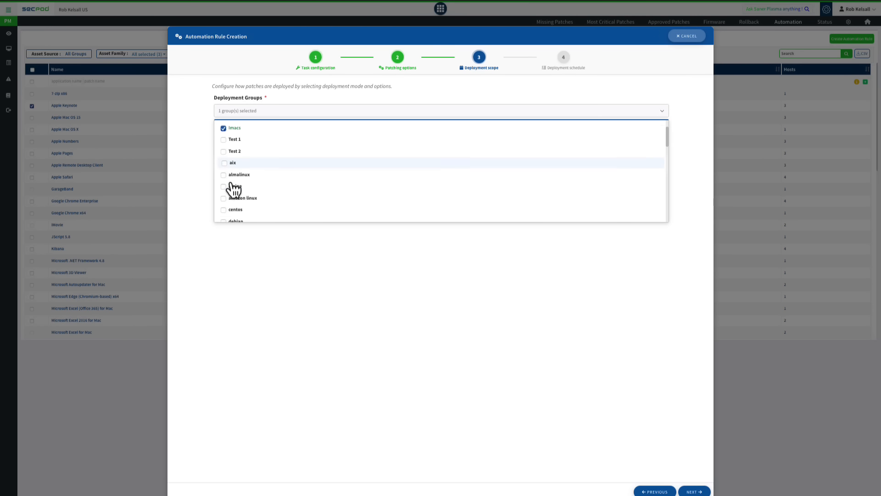
scroll(234, 188, down, 2)
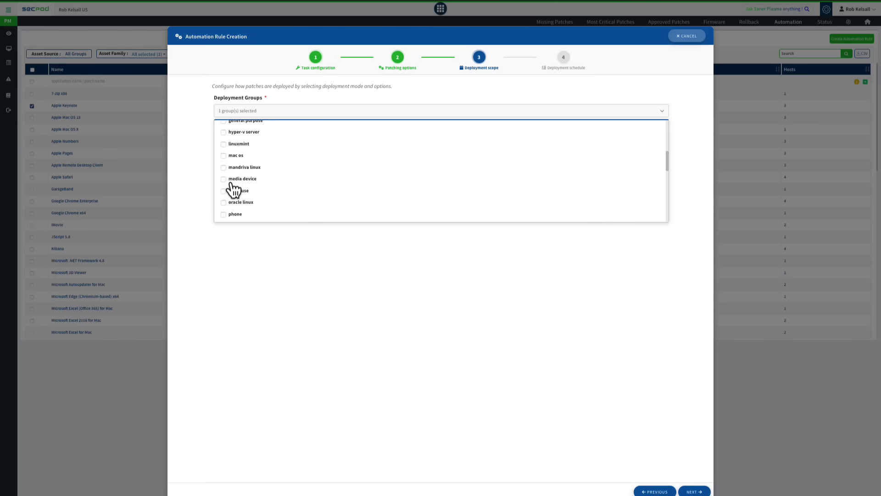
click(232, 154)
scroll(234, 165, up, 8)
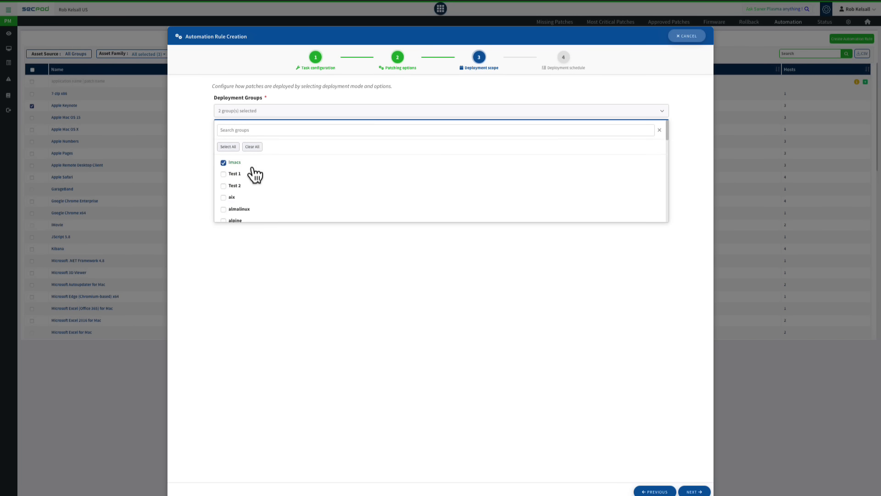
click(230, 162)
click(271, 284)
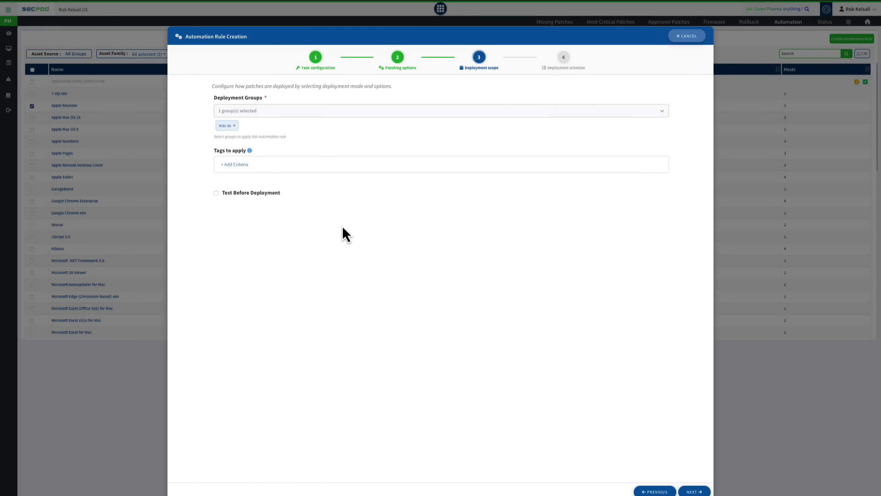
Step: Enable Test Before Deployment for the rule with macbookpro from the mac os group as the only test device
click(217, 194)
click(257, 217)
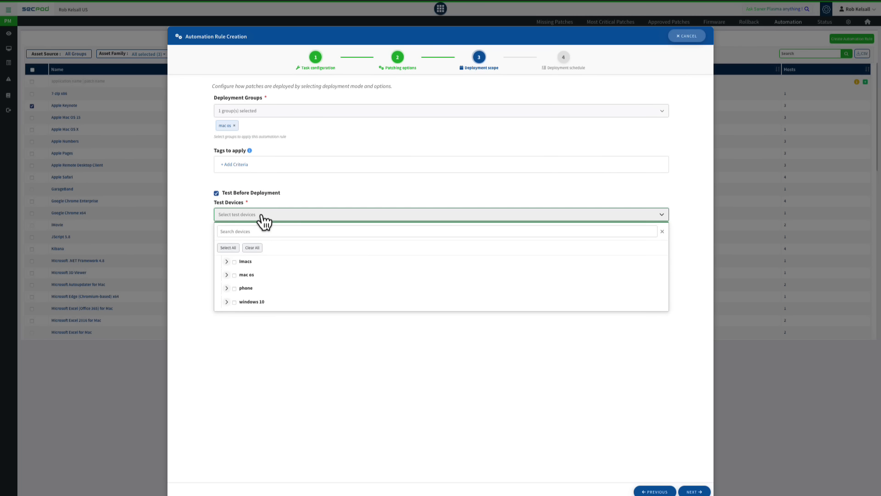
click(234, 275)
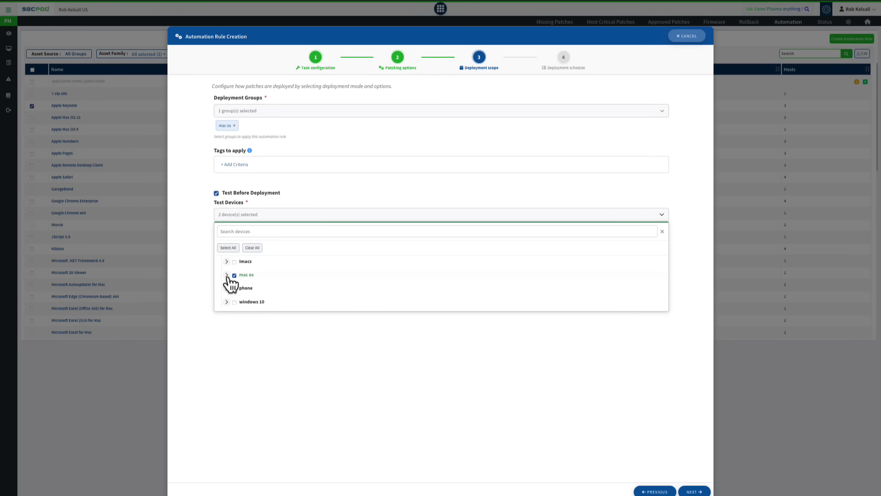
click(227, 275)
click(244, 298)
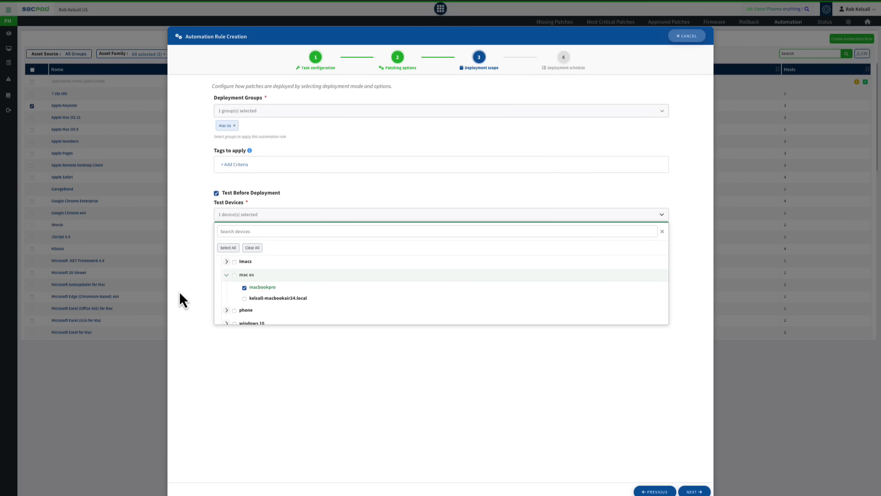
click(191, 297)
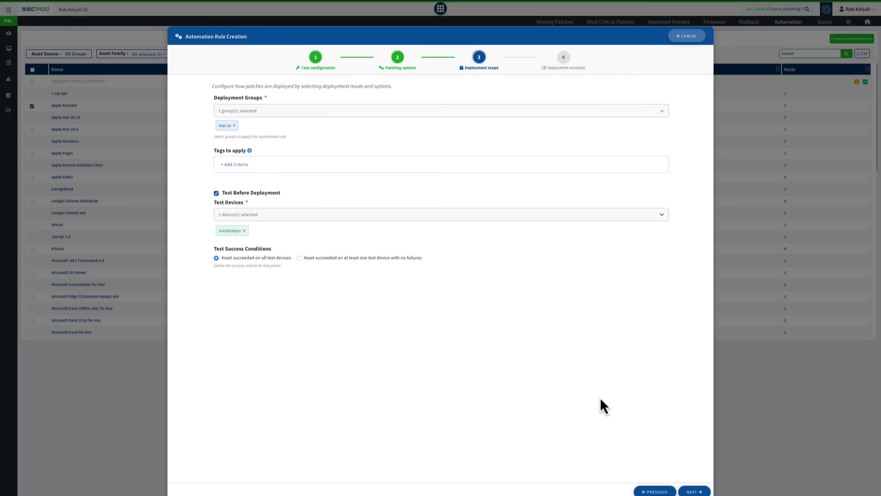
click(694, 491)
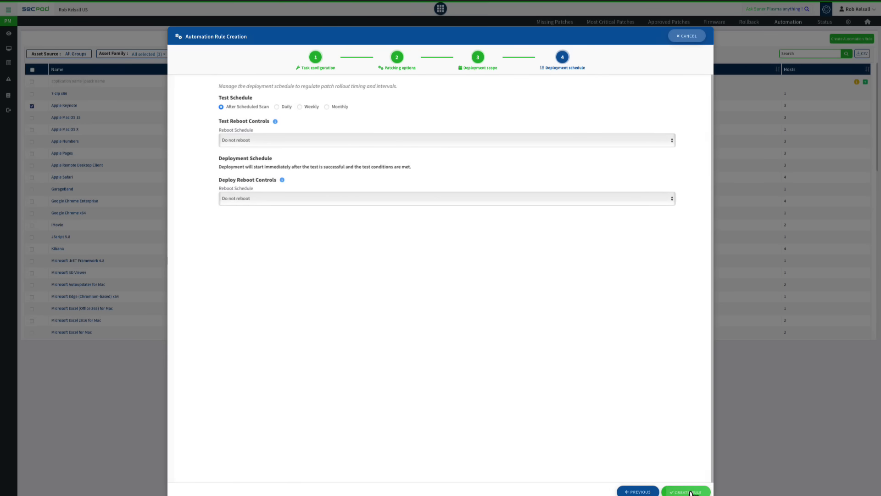
Step: Schedule the rule's test weekly, running on Tuesday of all weeks
click(271, 107)
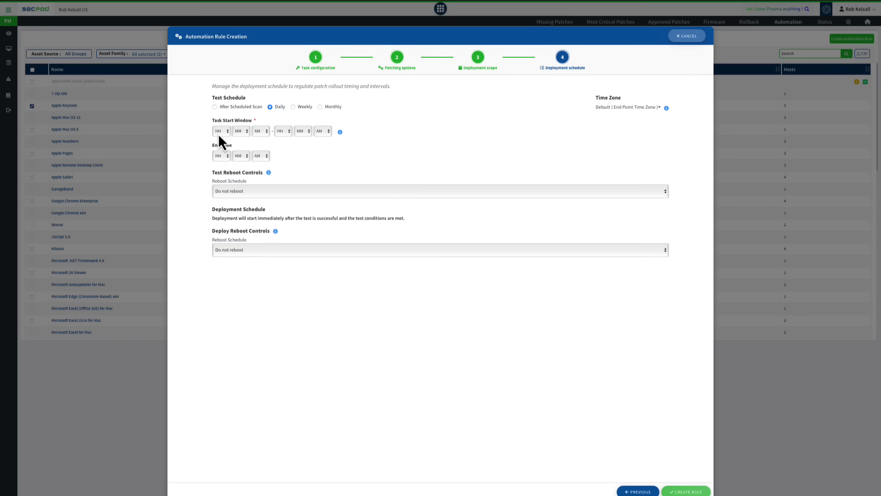
click(293, 107)
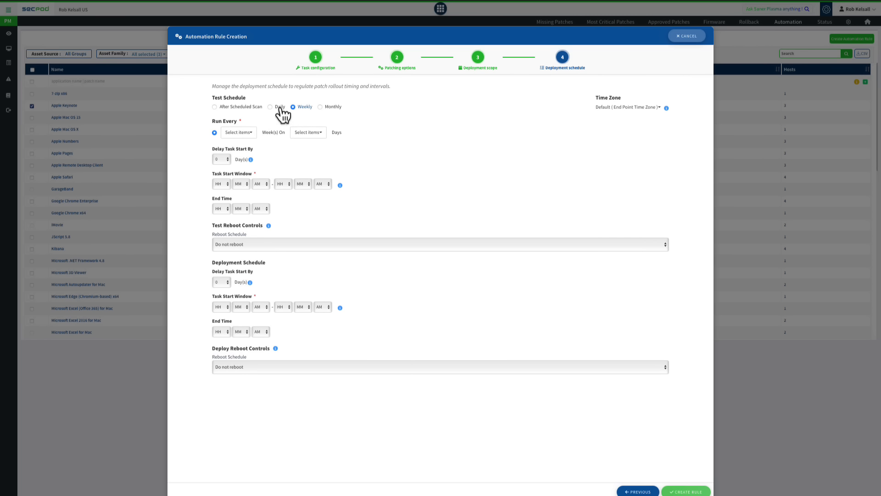
click(241, 134)
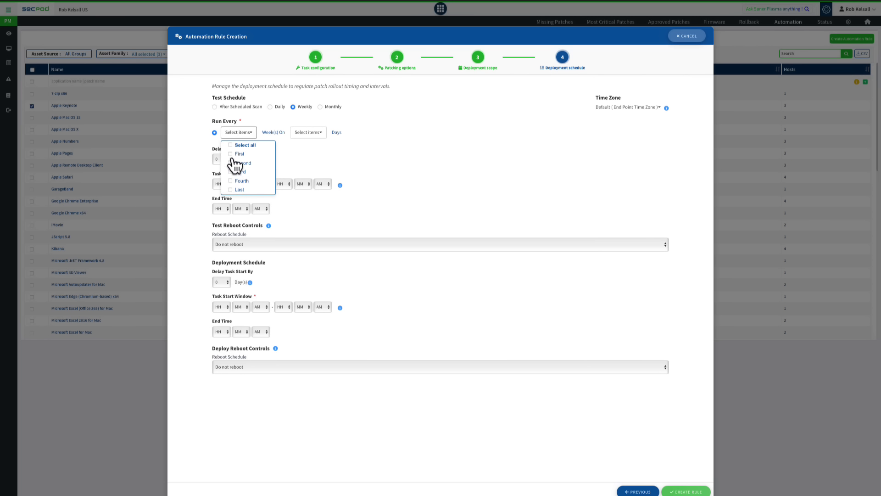
click(244, 145)
click(308, 133)
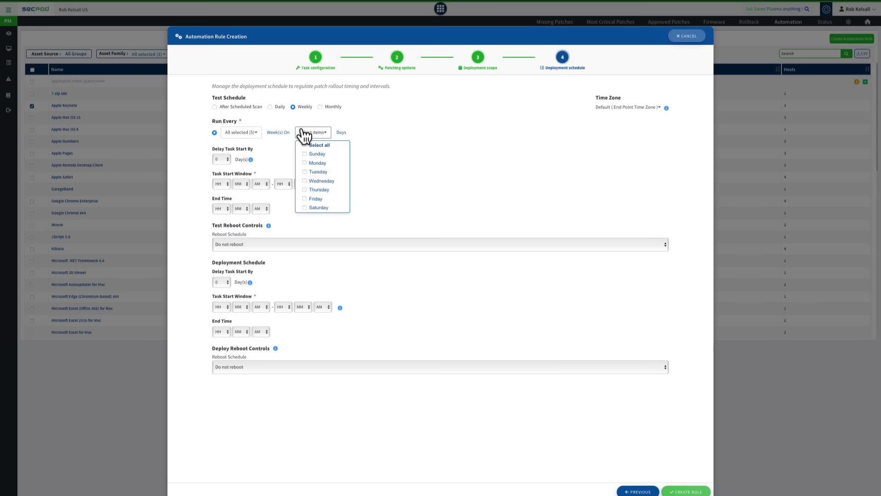
click(317, 172)
click(181, 178)
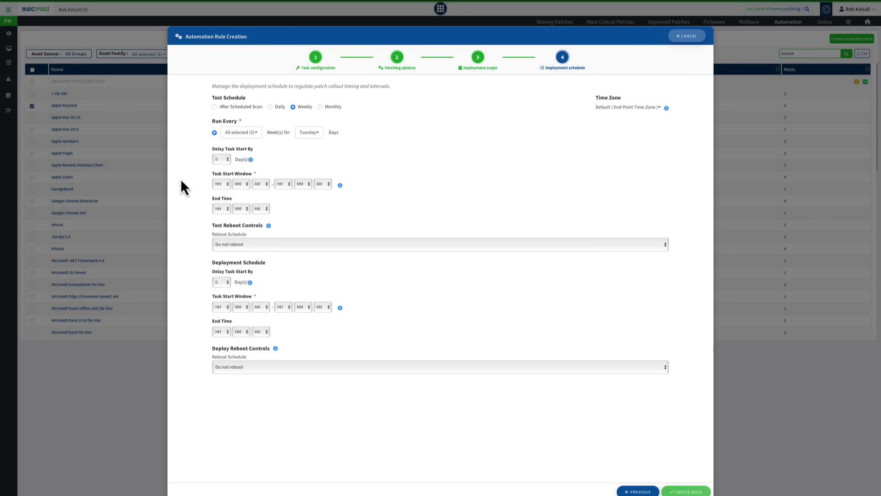
Step: Set the test's task start window from 05 PM to 07 PM
click(220, 184)
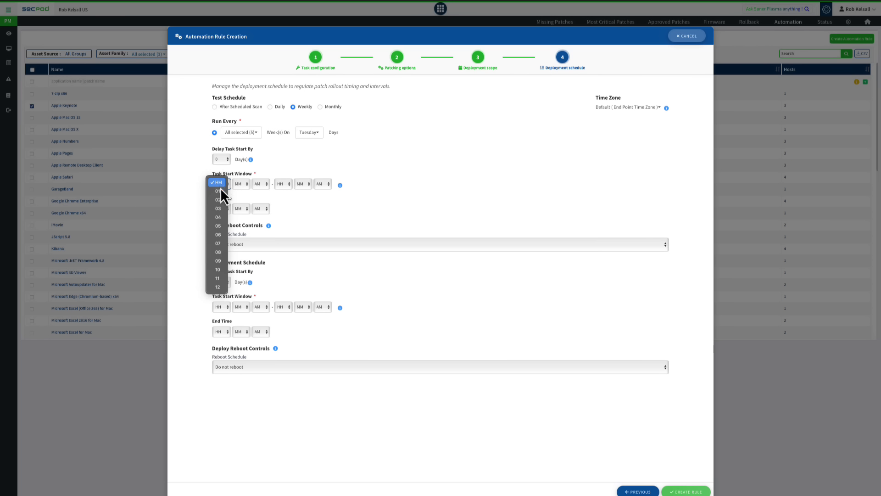
click(221, 228)
click(259, 185)
click(260, 193)
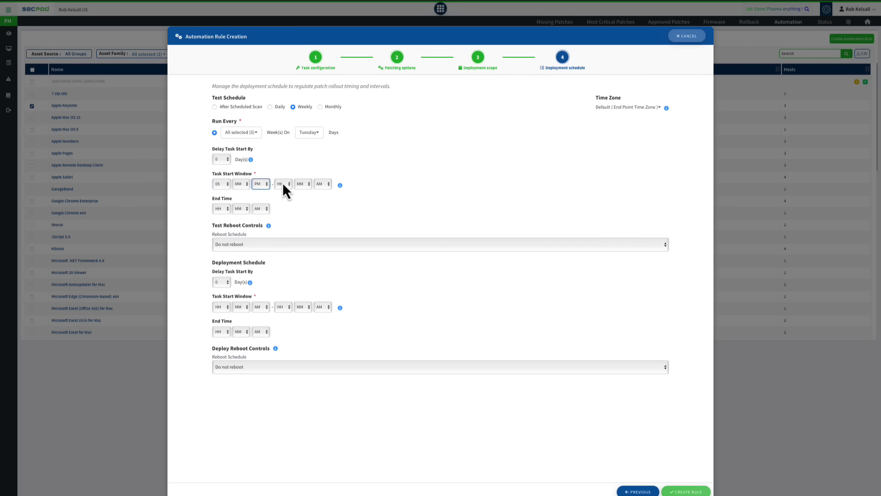
click(282, 183)
click(282, 242)
click(323, 184)
Step: Set the deployment schedule's start delay to 3 days, and discard the automation rule
click(228, 282)
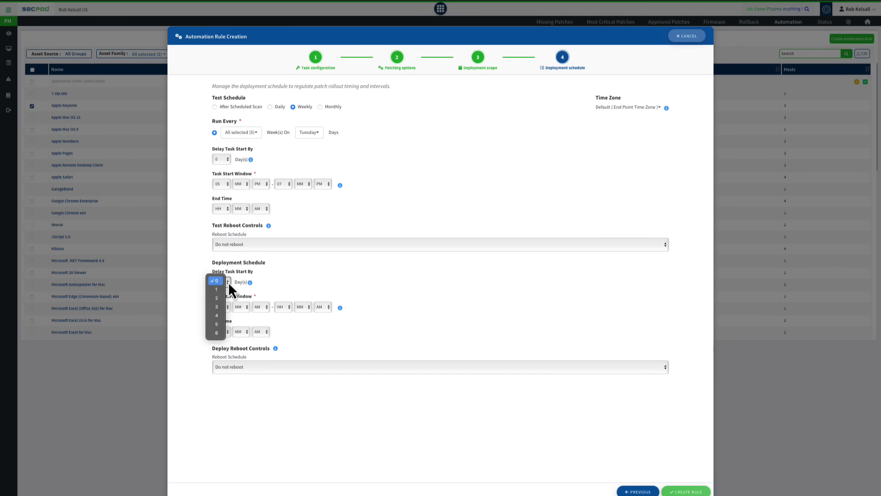
click(220, 307)
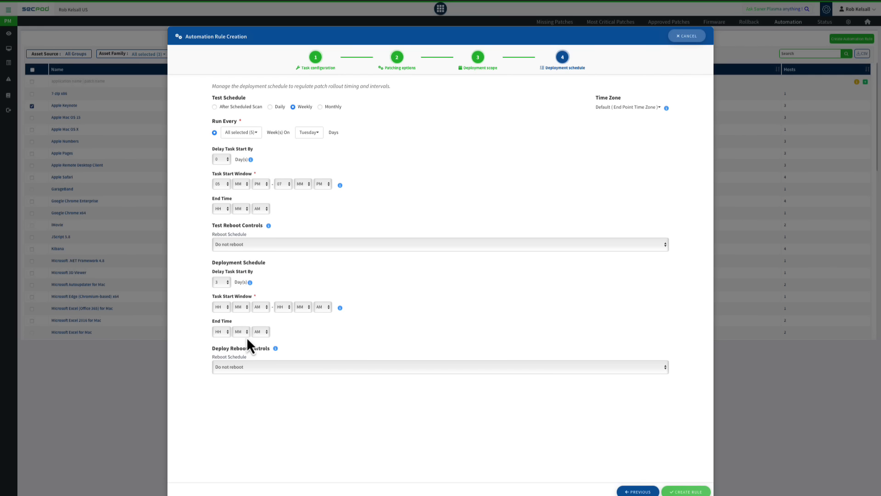
click(687, 37)
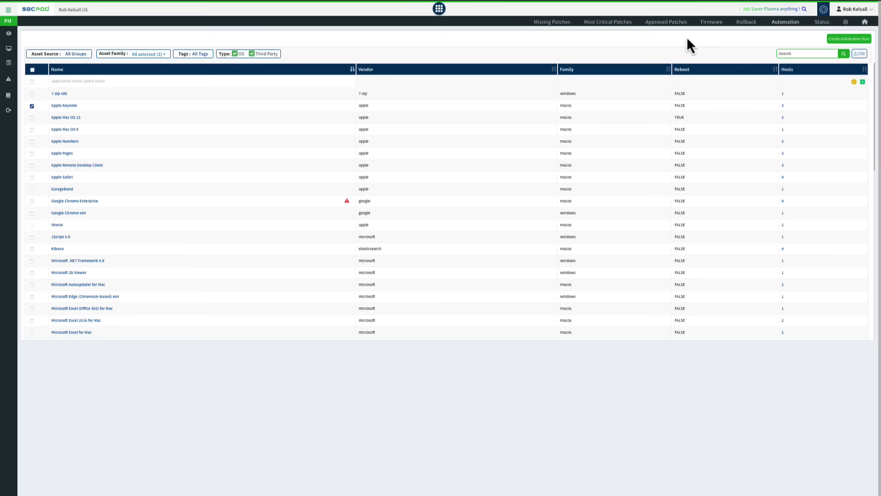
Step: Review the patches available for rollback and the host-level results of the ZoomClient__2024-12-10T17_02_43 remediation job
click(746, 23)
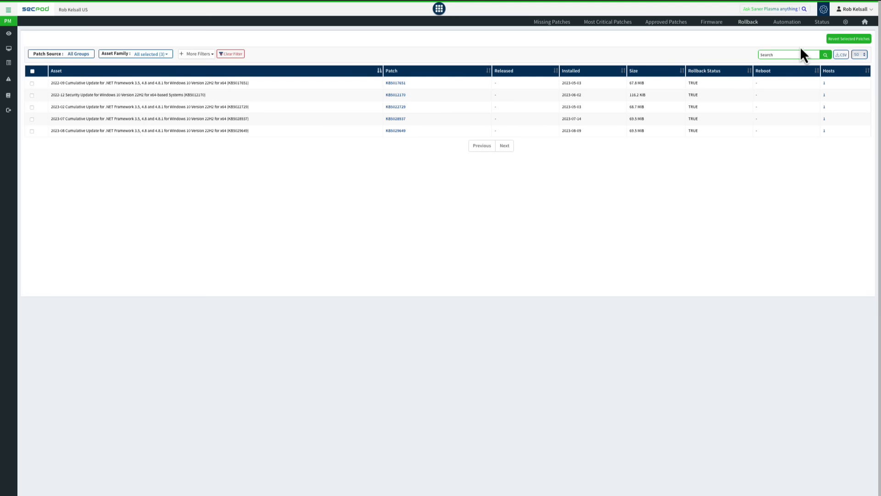
click(822, 23)
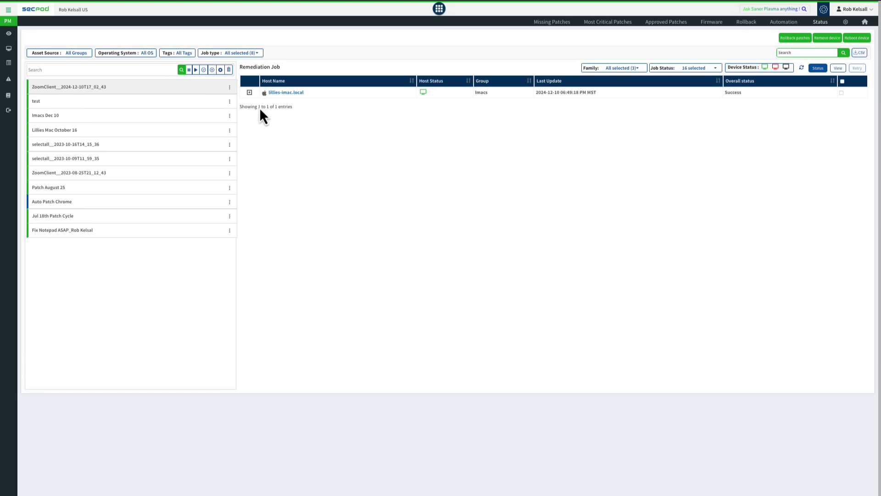
click(249, 92)
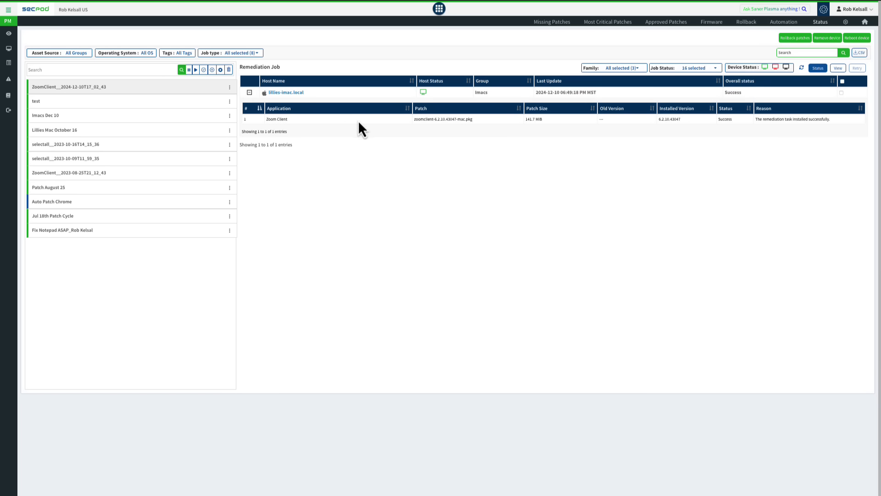
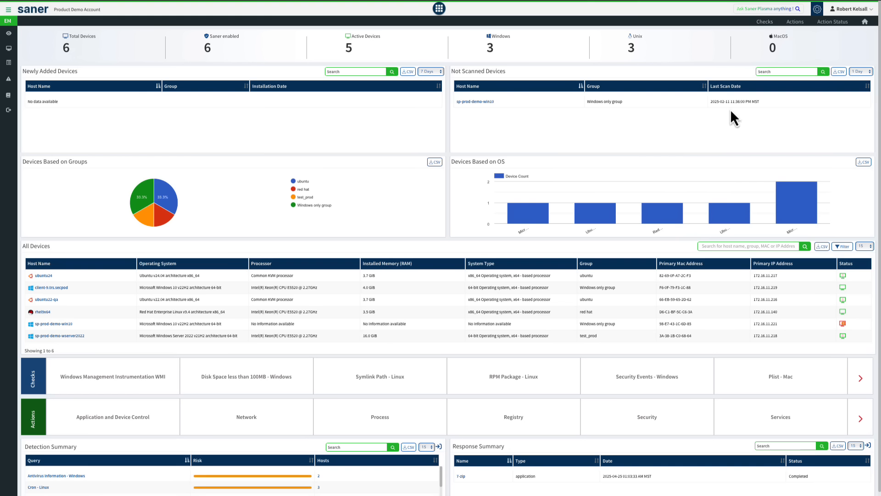
Step: Filter the Windows endpoint checks by System Security and review the Antivirus Information check results
click(762, 23)
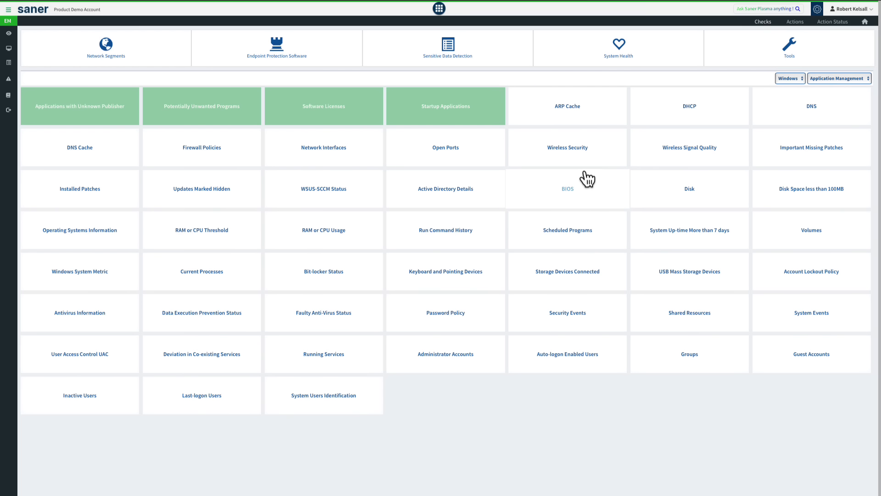
click(795, 77)
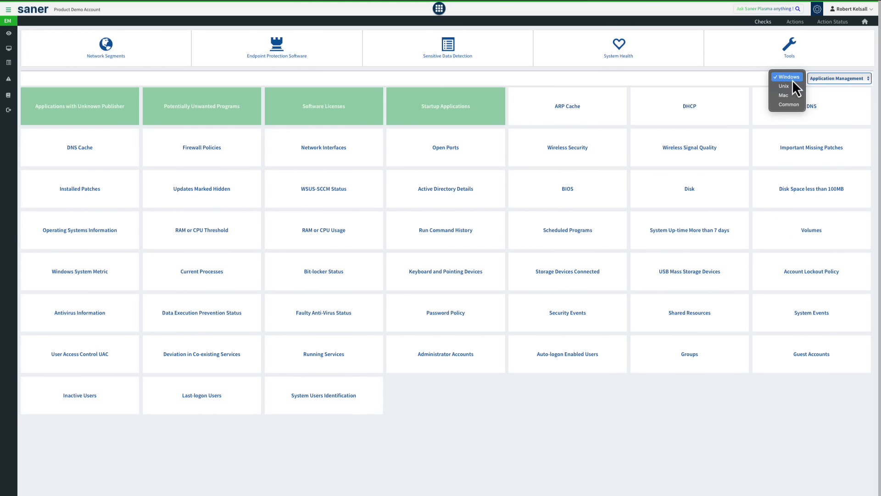
click(830, 79)
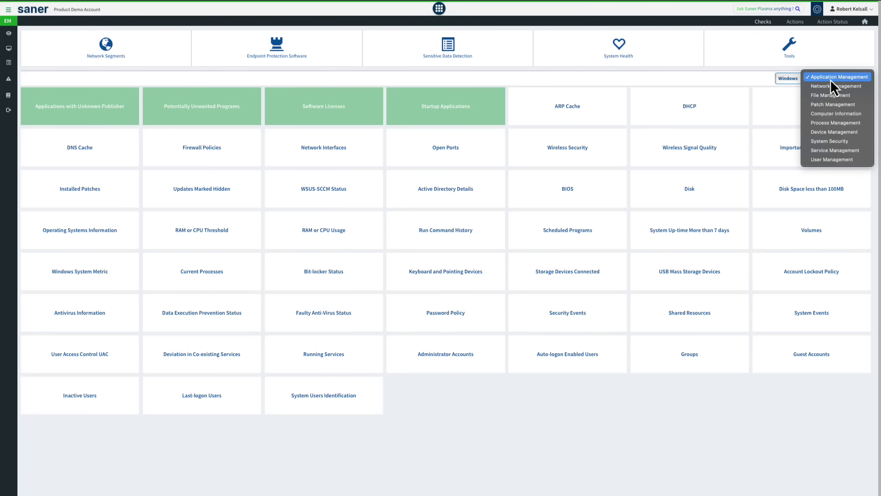
click(835, 141)
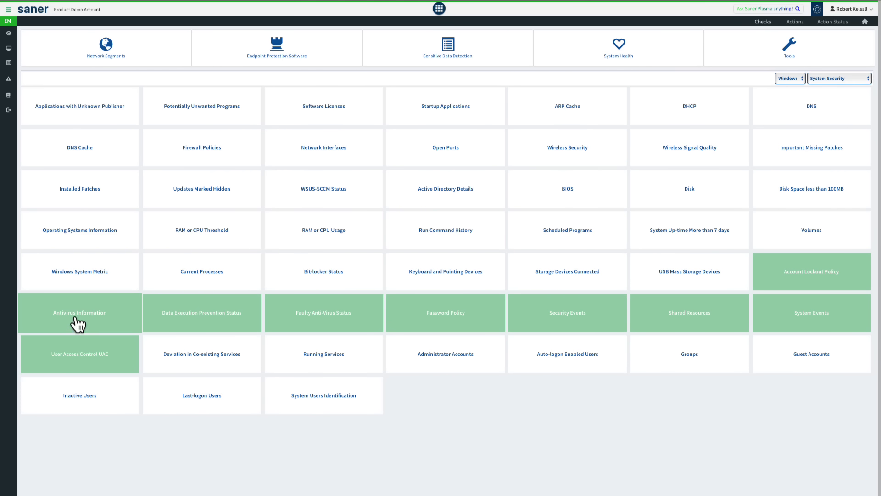
click(78, 325)
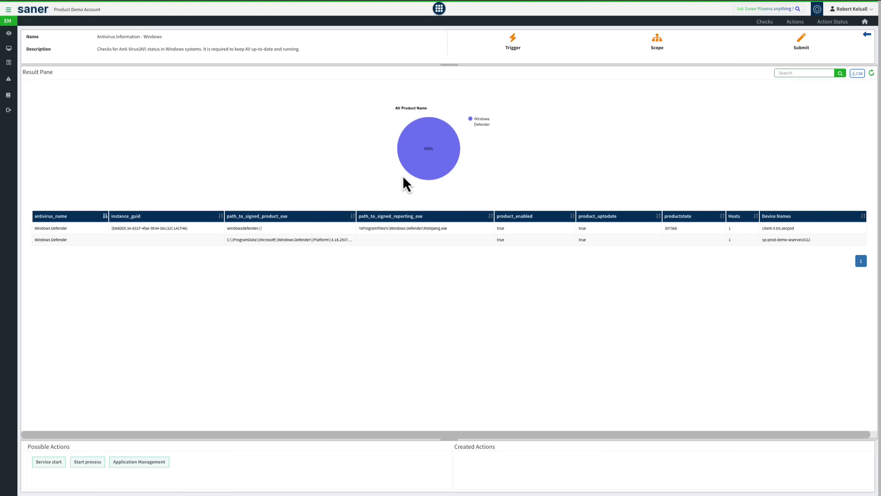
mouse_move(405, 124)
mouse_move(440, 177)
Step: Open the Software Deployment action and view the upload options for software packages
click(793, 23)
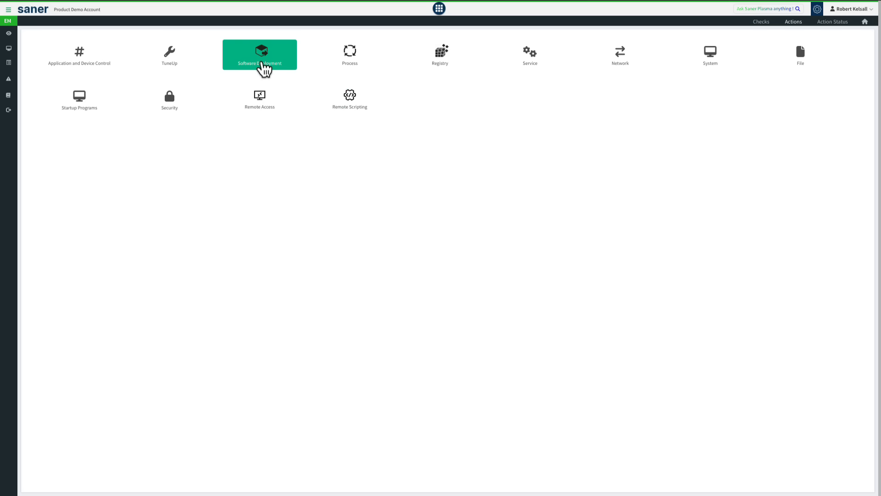
right_click(258, 64)
click(271, 67)
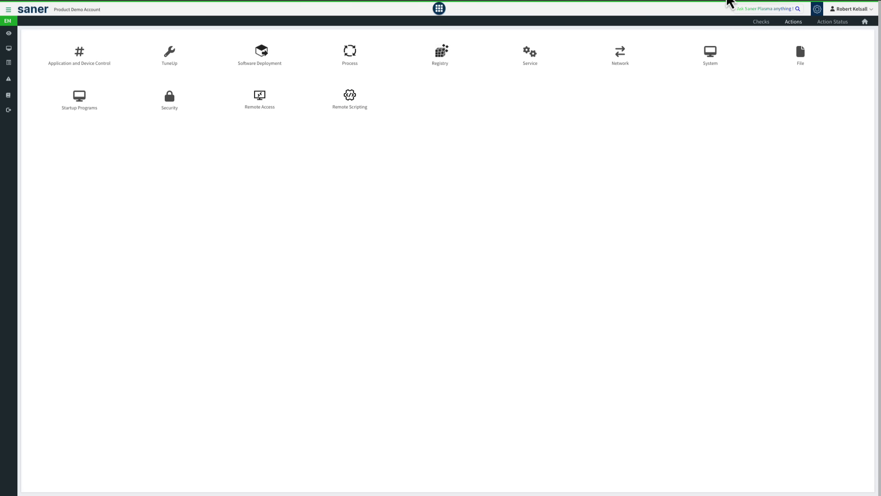
click(720, 0)
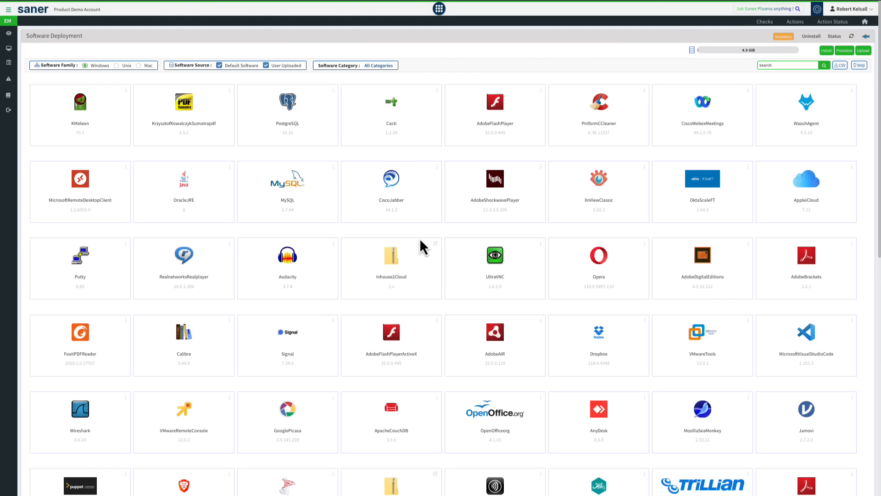
click(864, 51)
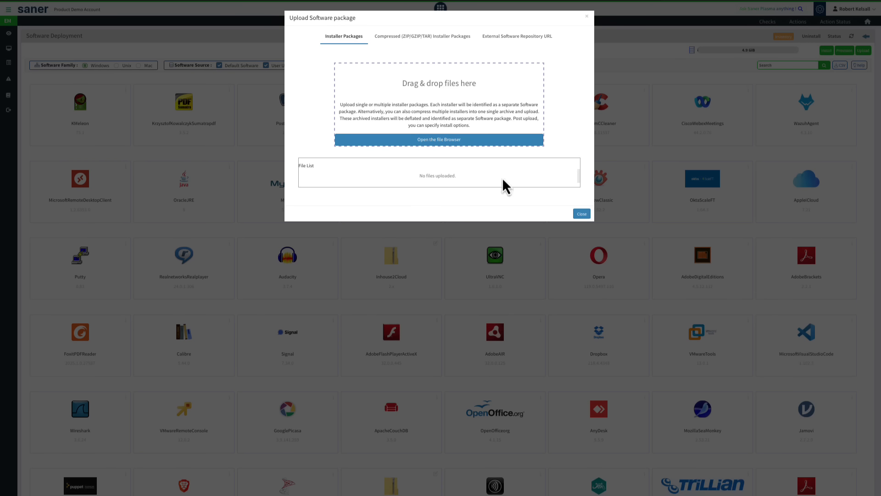
click(582, 214)
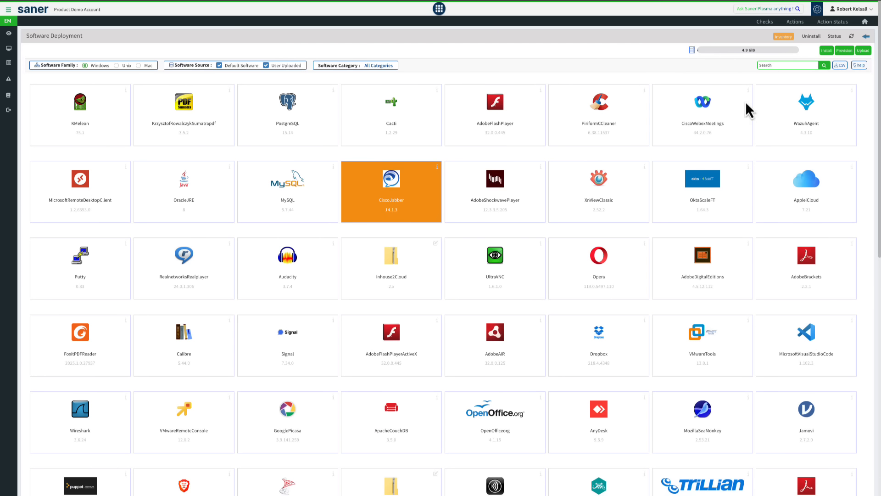
Step: Examine the device choices for installing CiscoJabber and the list of applications offered for uninstalling
click(827, 51)
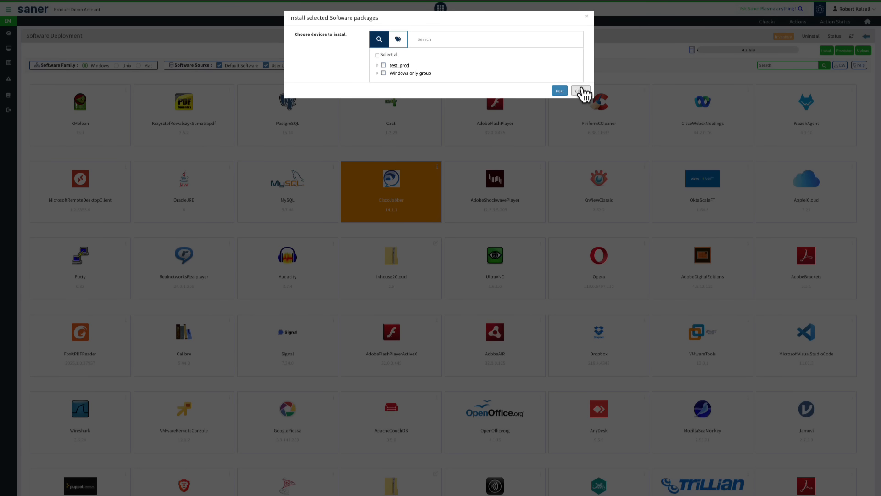
click(582, 91)
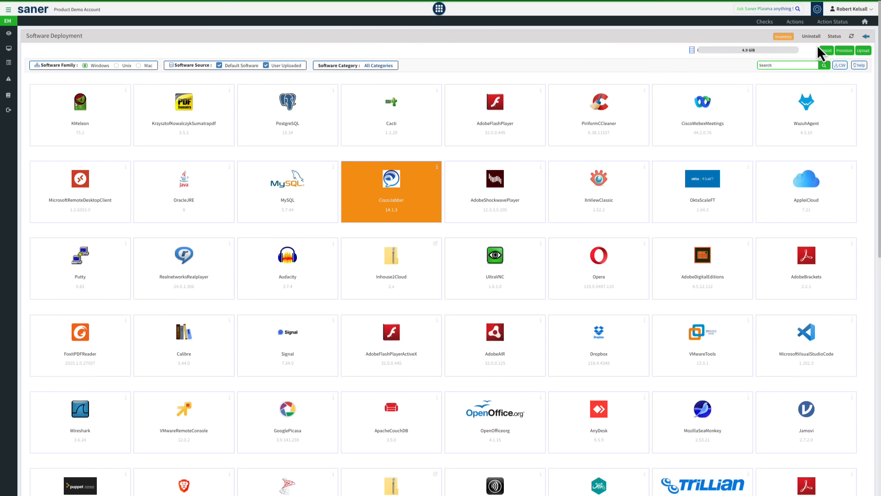
click(811, 37)
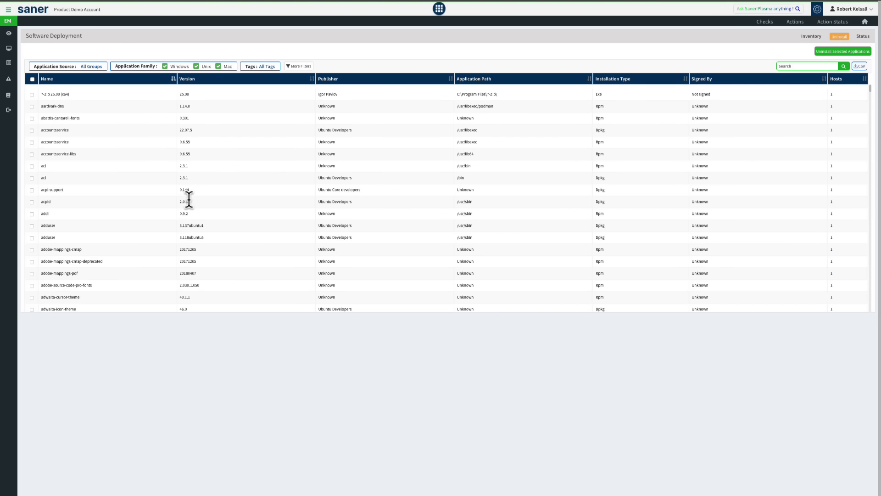
click(32, 95)
click(812, 37)
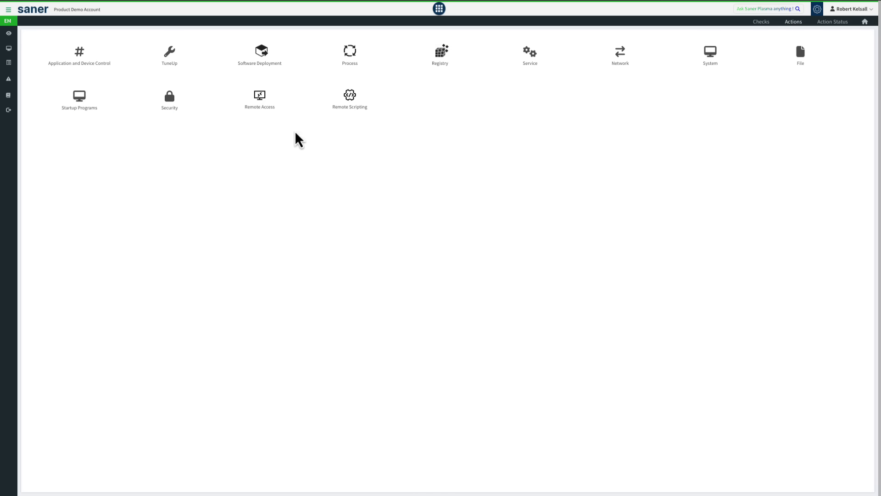
Step: Start a remote desktop session on sp-prod-demo-wserver2022 through Remote Access, and disconnect it
click(267, 103)
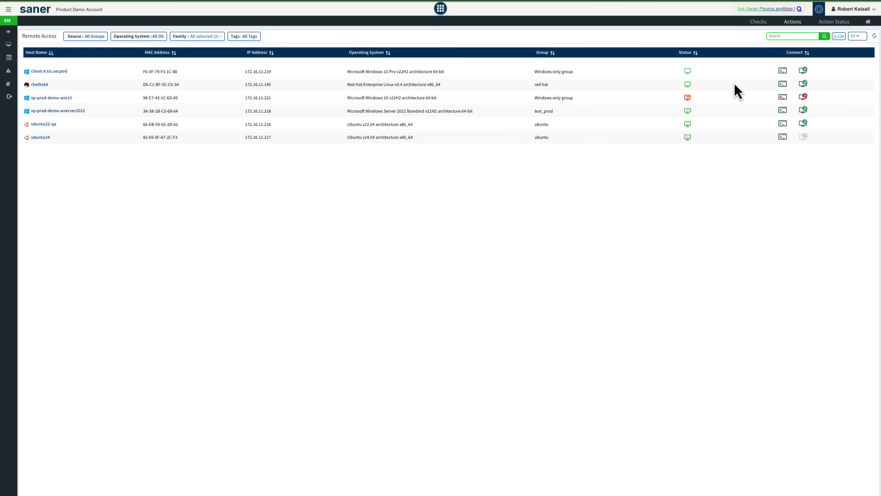
click(803, 110)
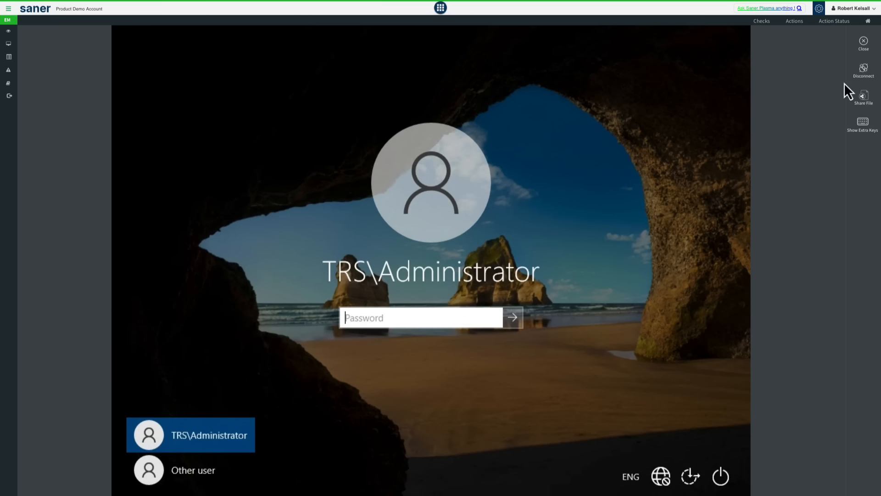
click(863, 73)
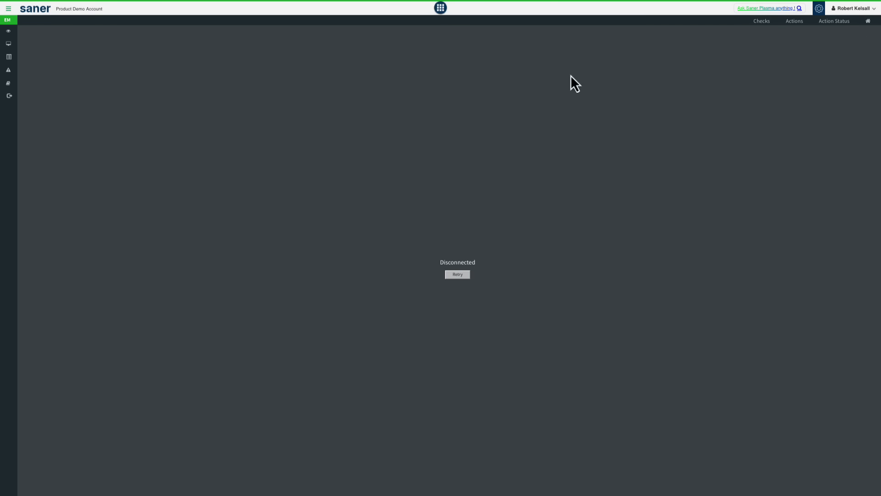
click(711, 1)
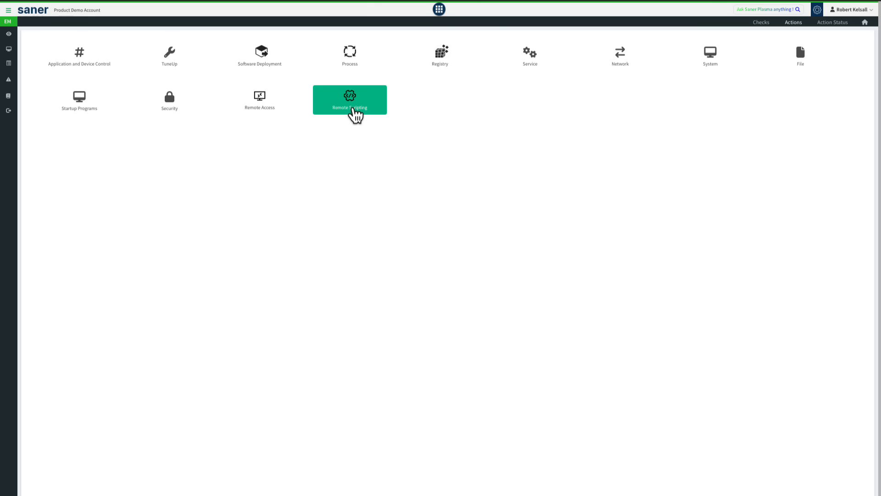
Step: Open Remote Scripting and list the scripts in the My Scripts and Demo Scripts folders
click(354, 112)
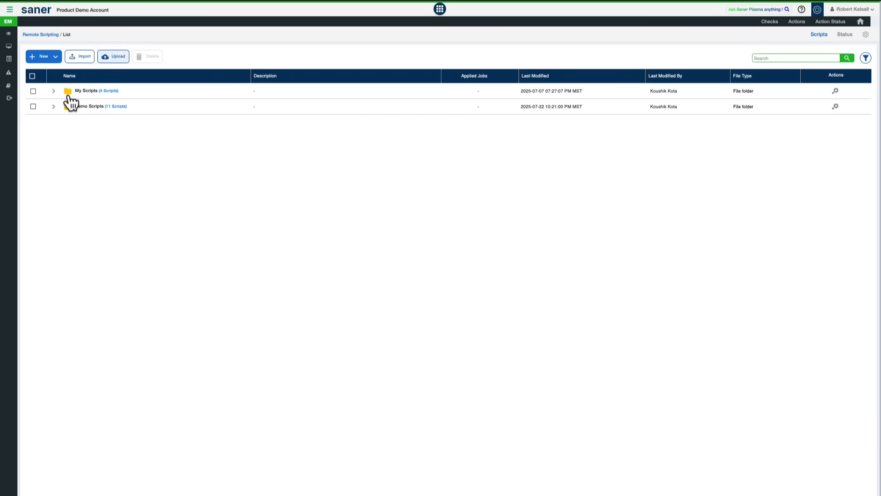
click(54, 91)
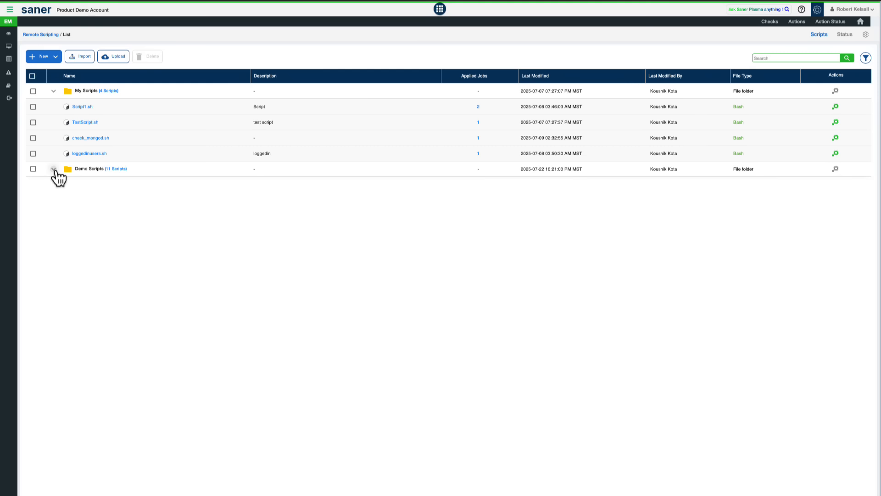
click(53, 169)
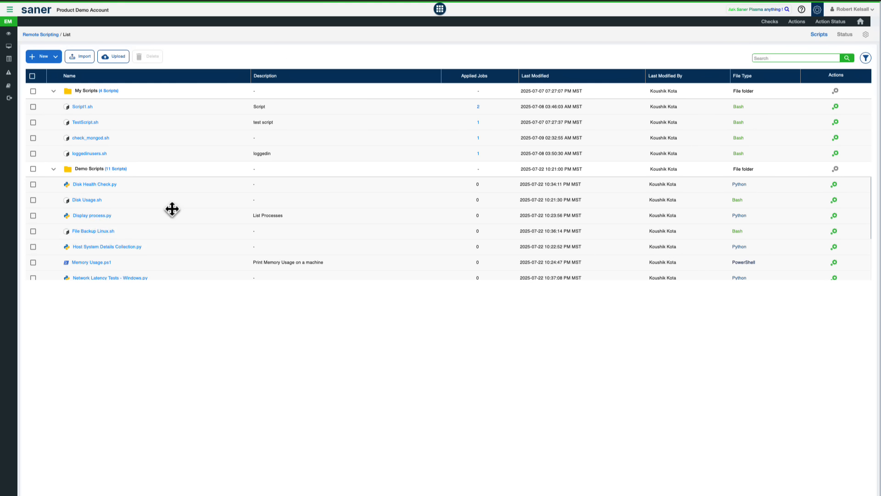
Step: Prepare a task applying File Backup Linux.sh, with "test" as task name and description, and the red hat device group as target
click(33, 217)
click(835, 232)
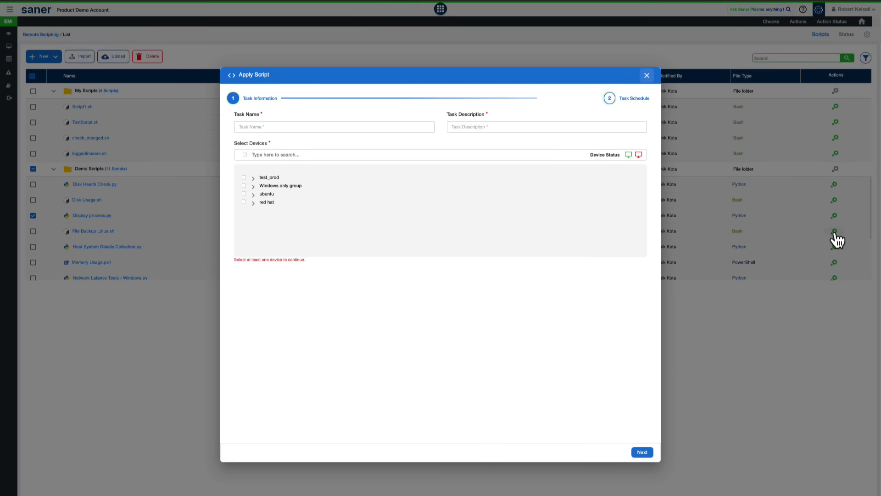
click(250, 124)
text(tes)
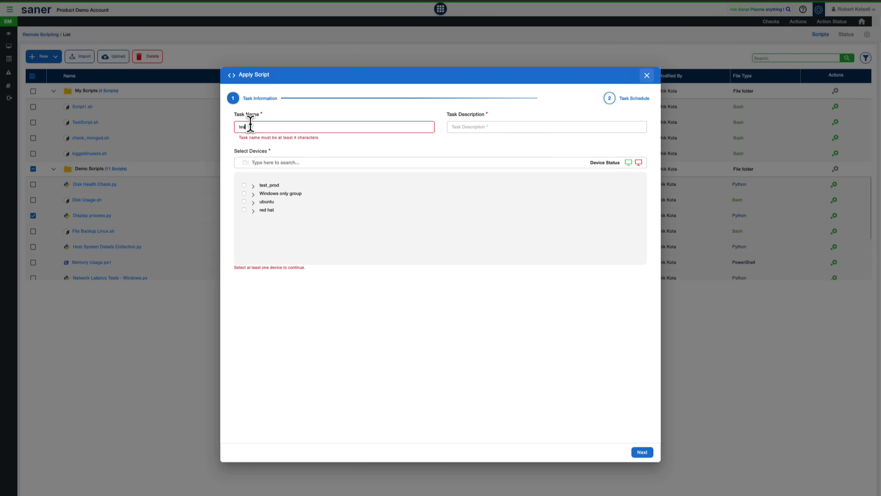
text(t)
click(475, 125)
text(tes)
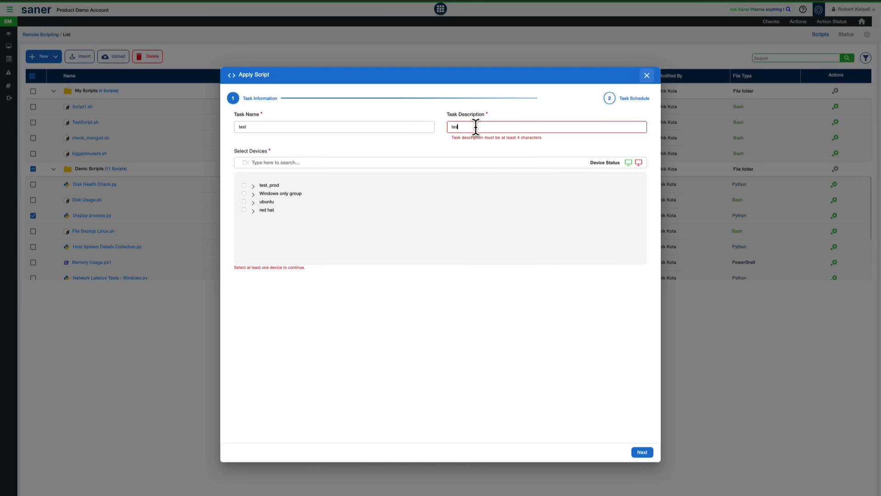
text(t)
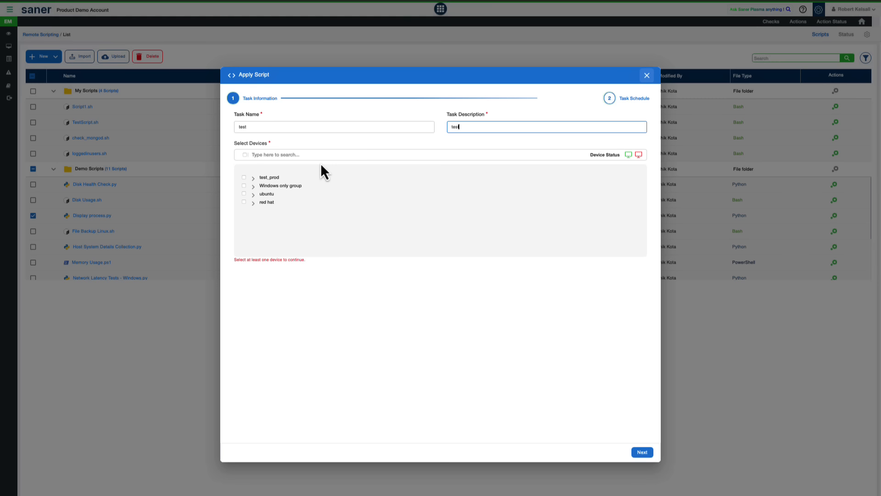
click(244, 202)
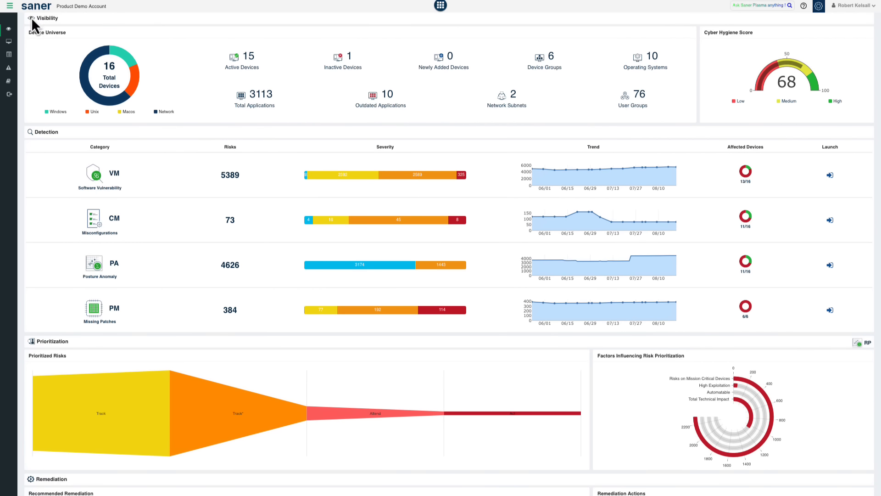
Step: Switch to the Saner AWS CNAPP Demo account and open its Cloud Security Asset Exposure module
click(10, 6)
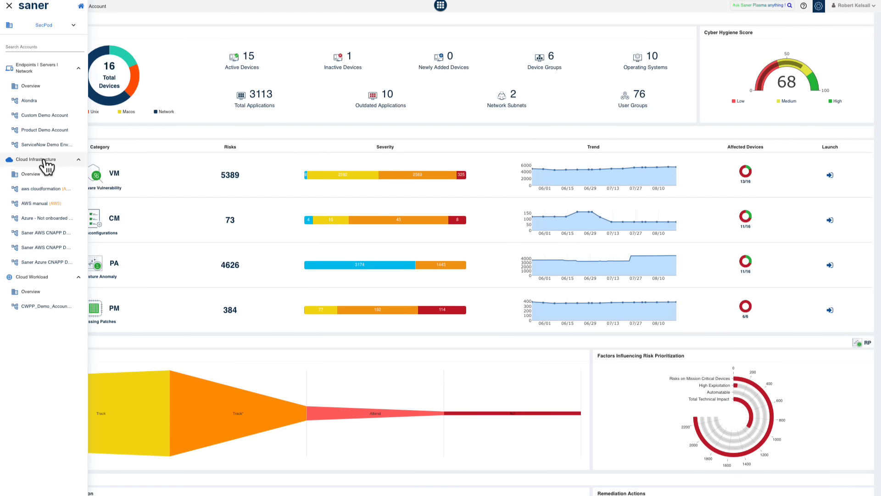
click(41, 234)
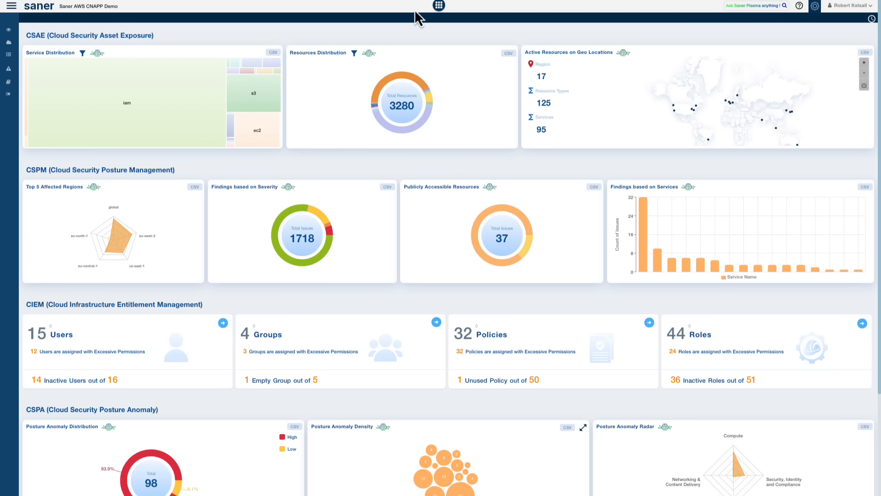
click(439, 11)
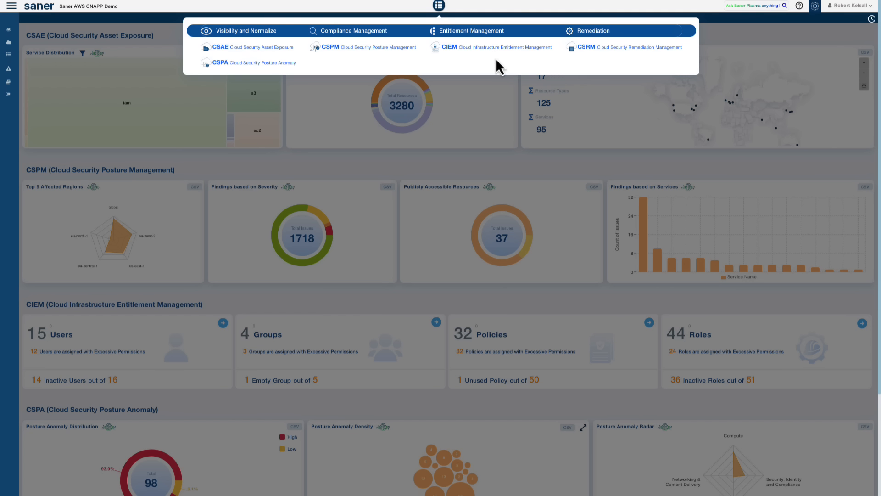
click(270, 52)
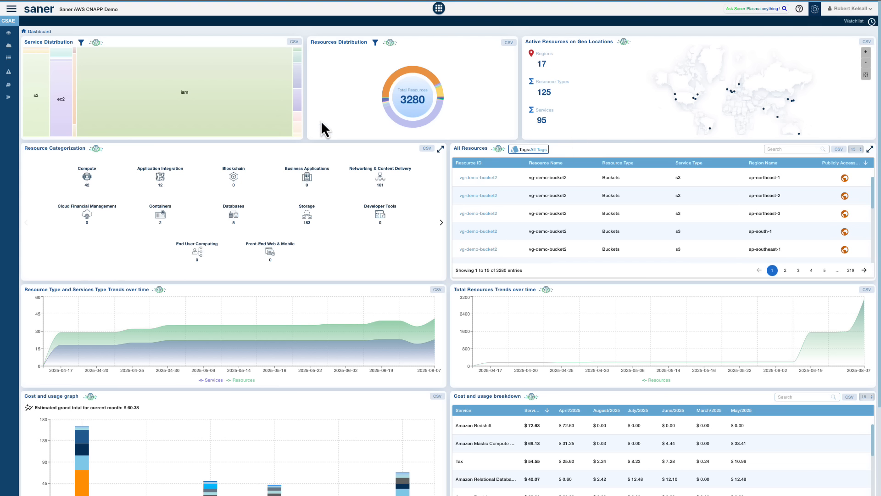
Step: Review the Cloud Security Asset Exposure dashboard's service distribution, resource trends, cost and usage, outdated resources and watchlist resources
mouse_move(35, 103)
mouse_move(183, 120)
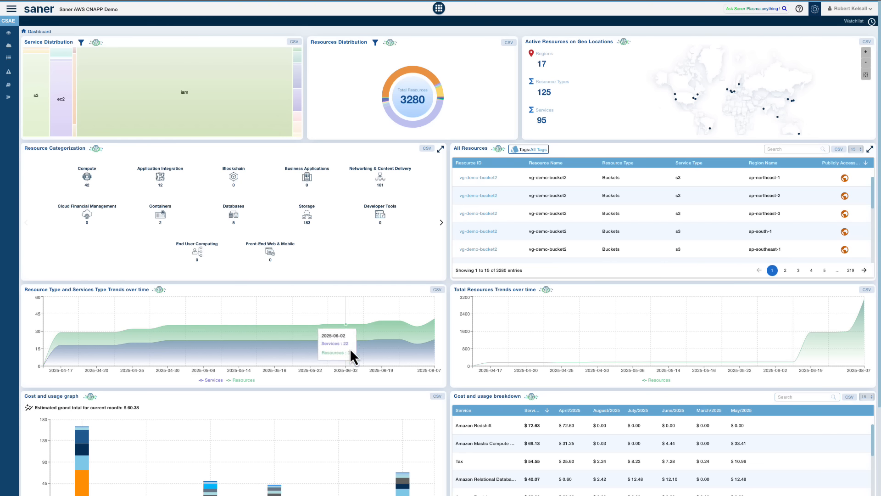
scroll(395, 391, down, 3)
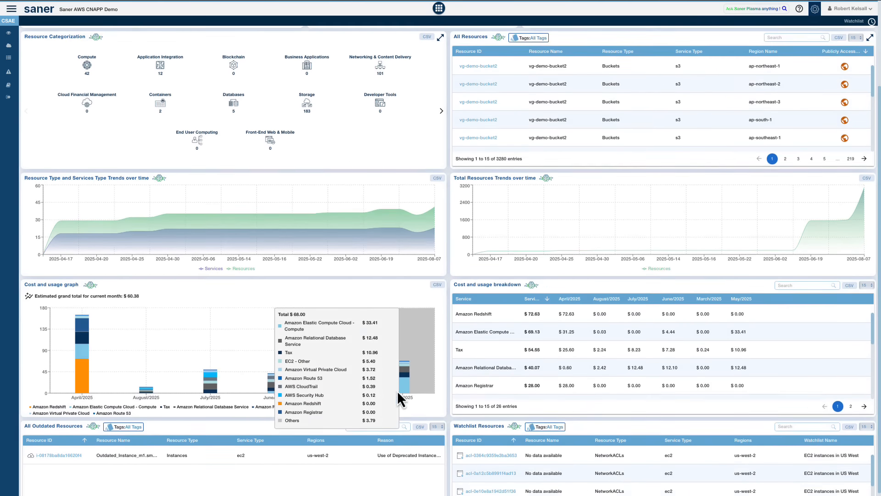
scroll(398, 390, down, 2)
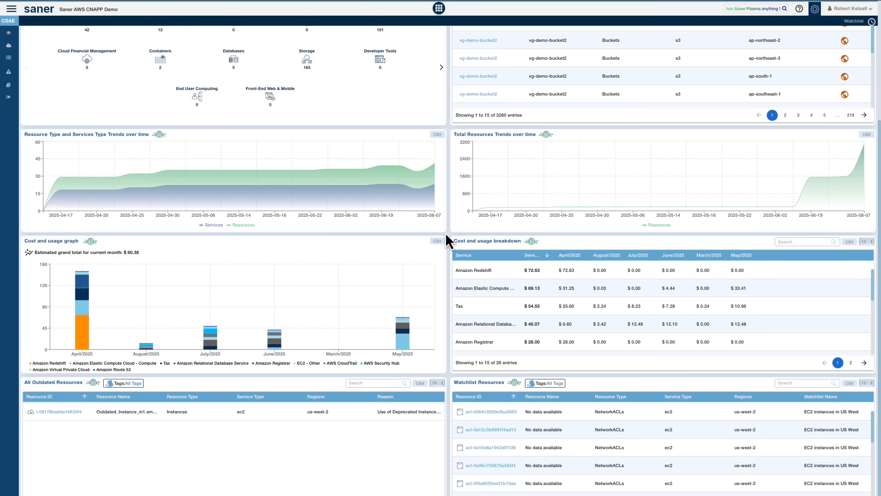
scroll(446, 235, up, 5)
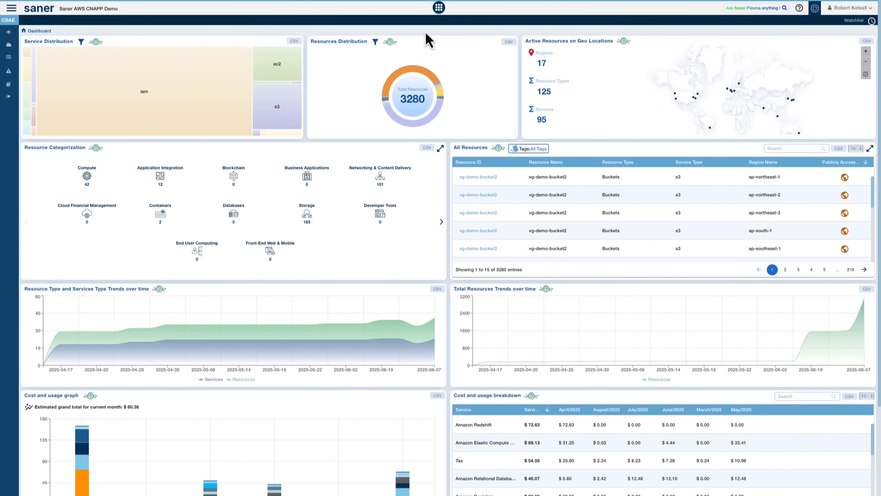
Step: Open the Cloud Security Posture Anomaly module and examine its anomaly density, anomaly radar and anomaly details
click(439, 9)
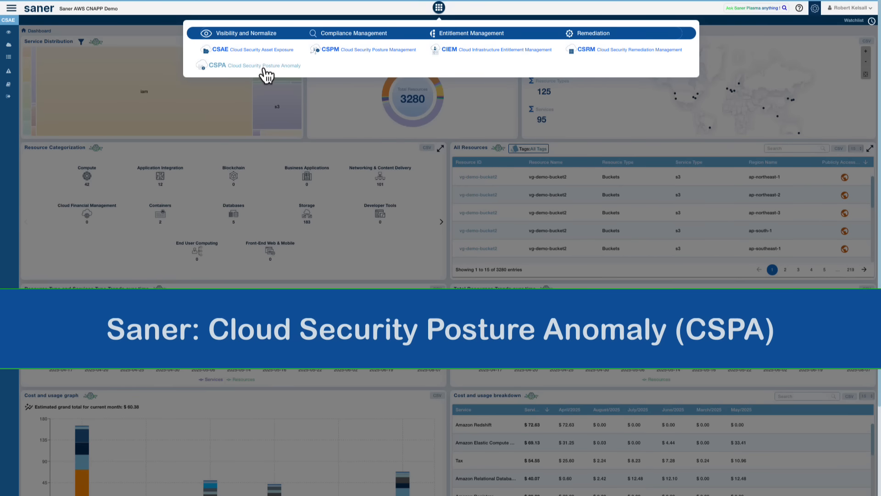
click(264, 67)
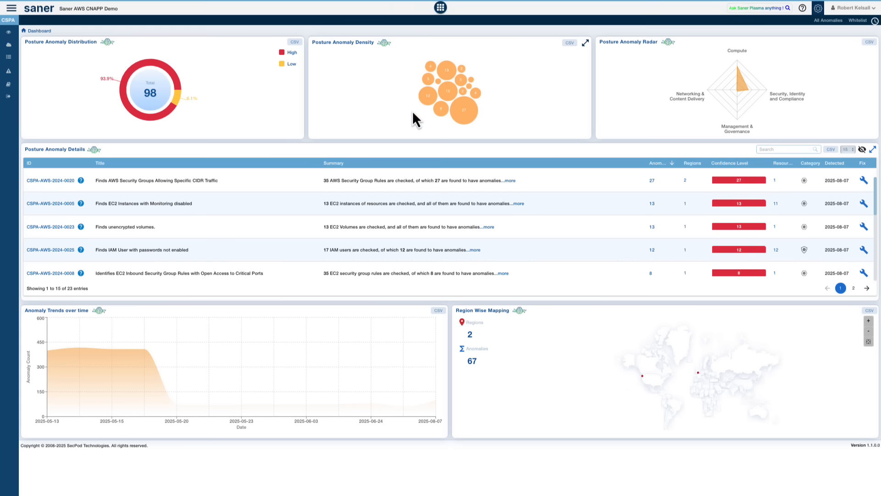
mouse_move(459, 115)
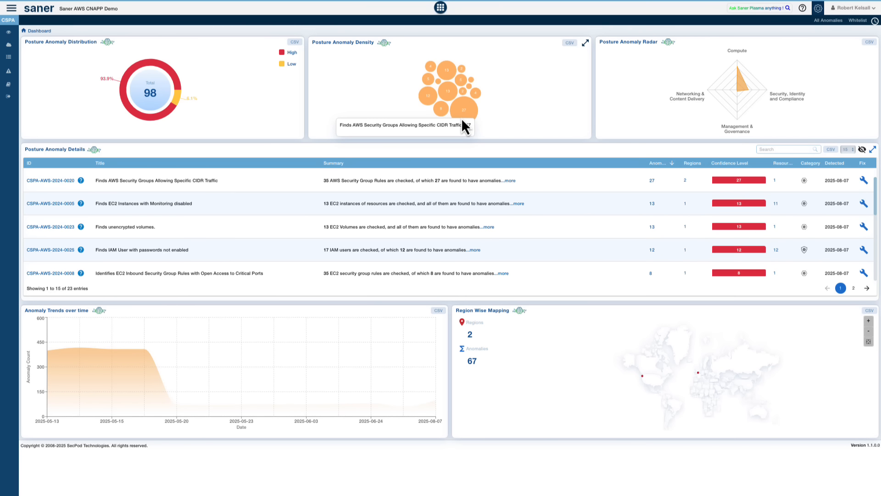
mouse_move(428, 100)
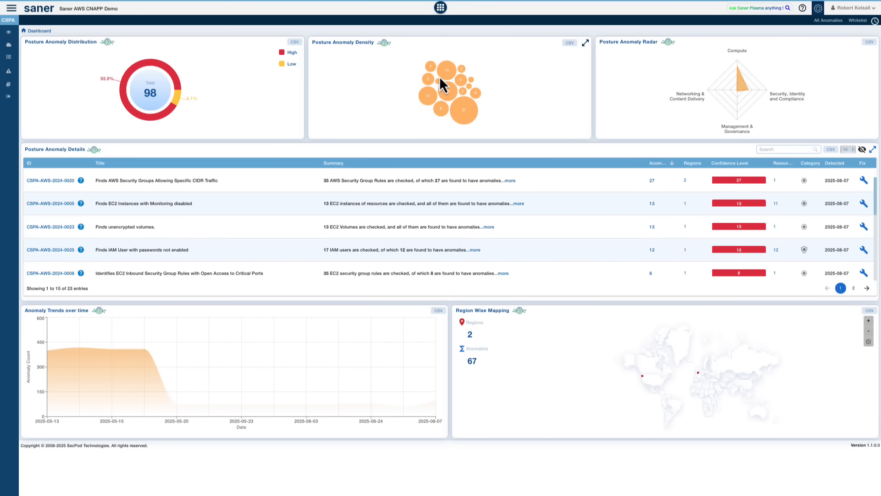
mouse_move(445, 68)
mouse_move(740, 70)
mouse_move(764, 227)
click(863, 205)
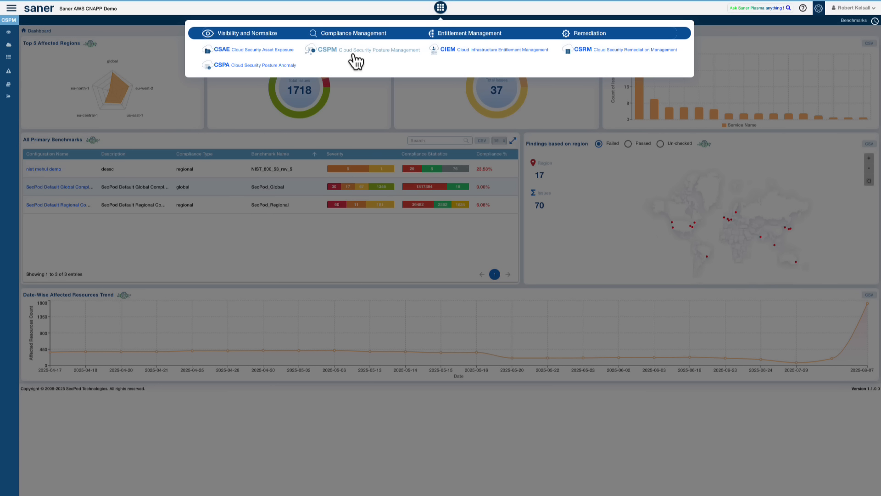
Step: Examine the issues on public resources and the findings based on services on the Cloud Security Posture Management dashboard
click(207, 131)
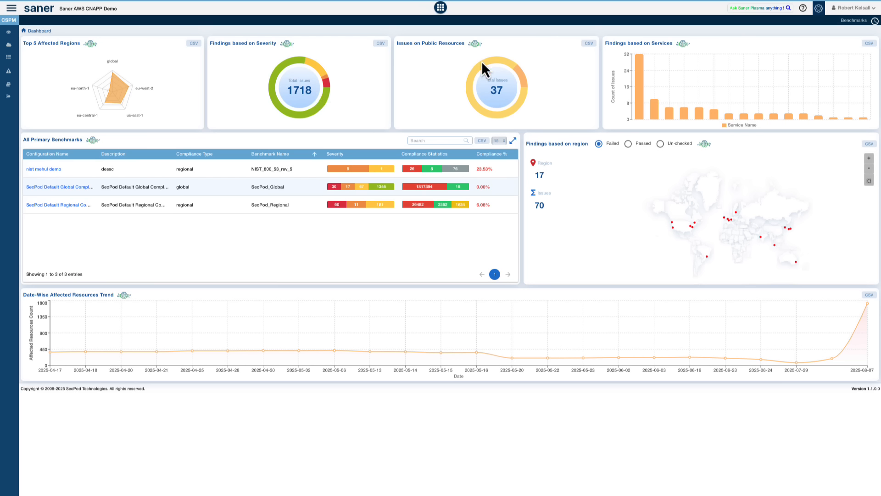
mouse_move(524, 79)
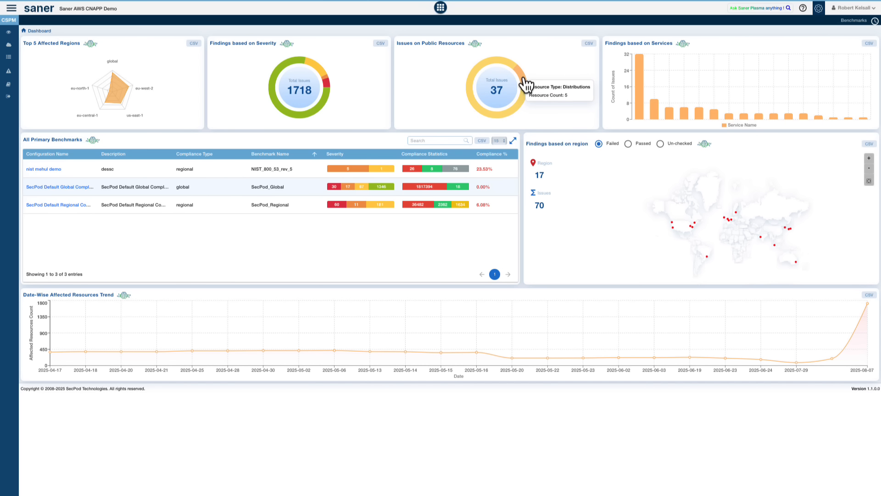
mouse_move(637, 72)
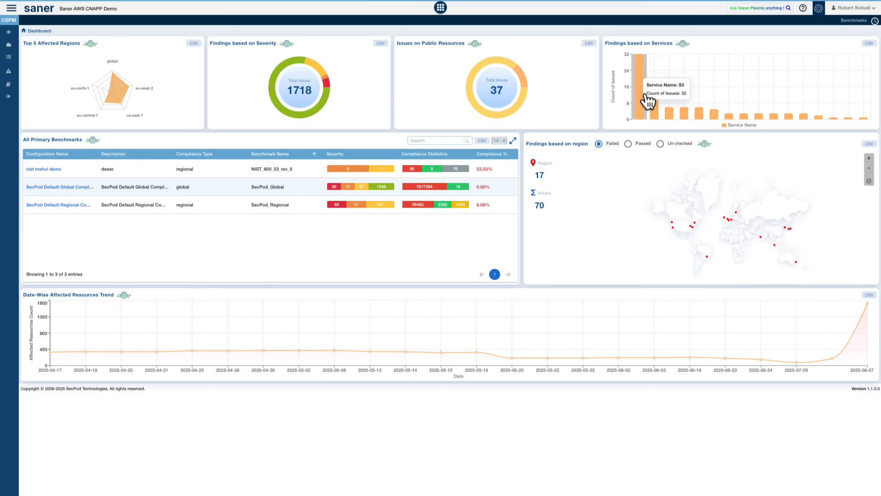
mouse_move(657, 113)
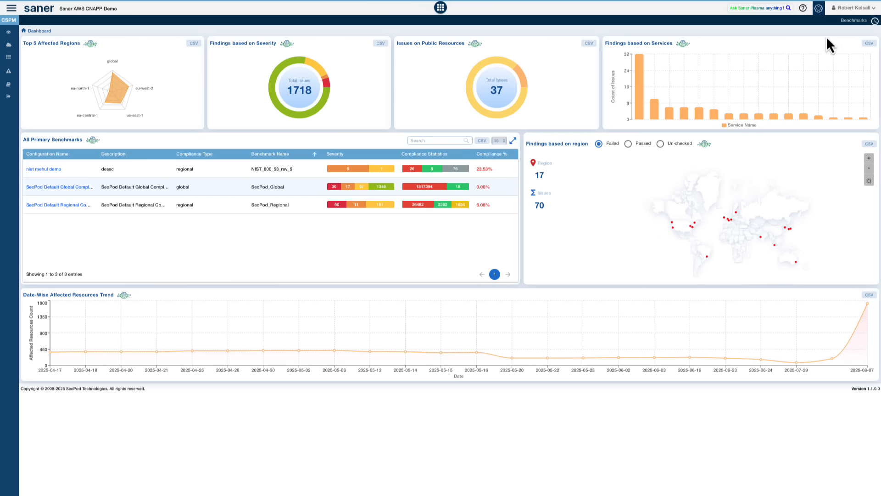
Step: Start a new benchmark from PCI DSS v3.2.1 with Regional compliance for us-east-2, continuing despite the existing custom benchmark
click(853, 24)
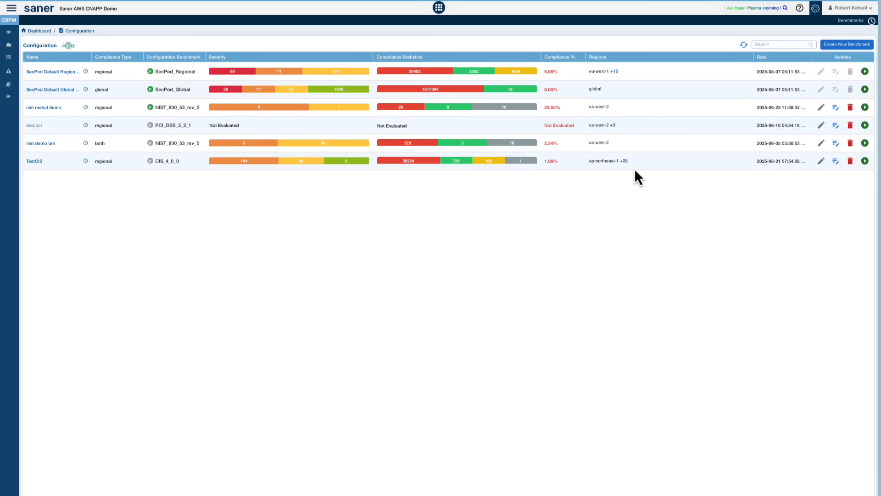
click(845, 44)
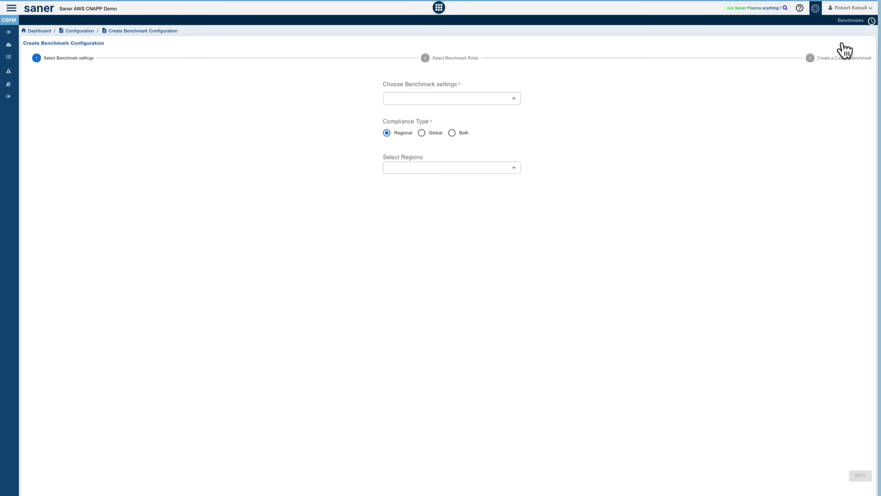
click(443, 99)
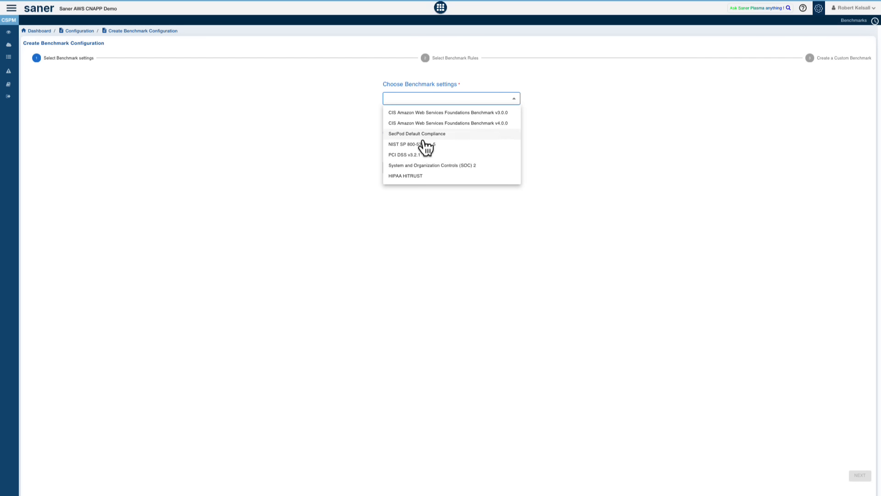
click(420, 156)
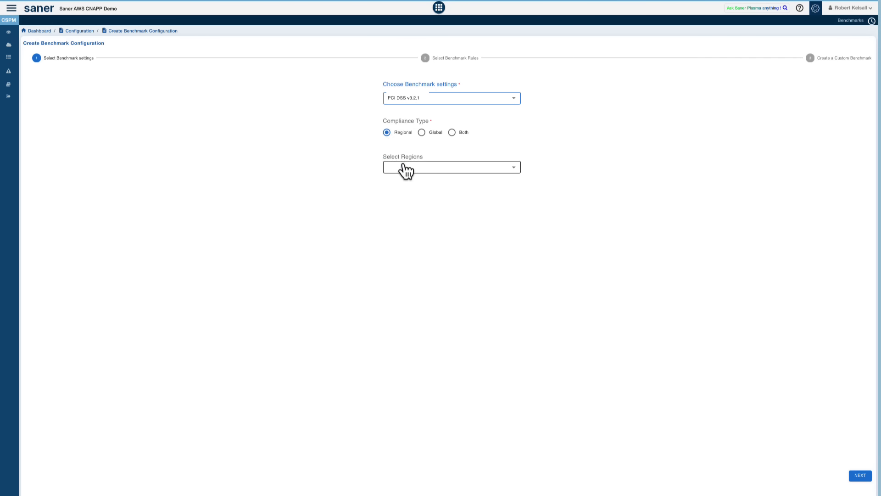
click(405, 168)
click(398, 208)
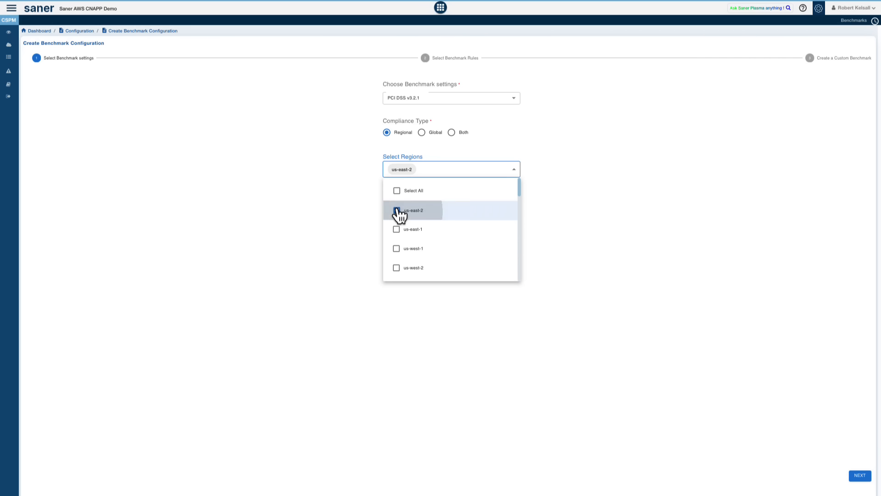
click(755, 328)
click(859, 478)
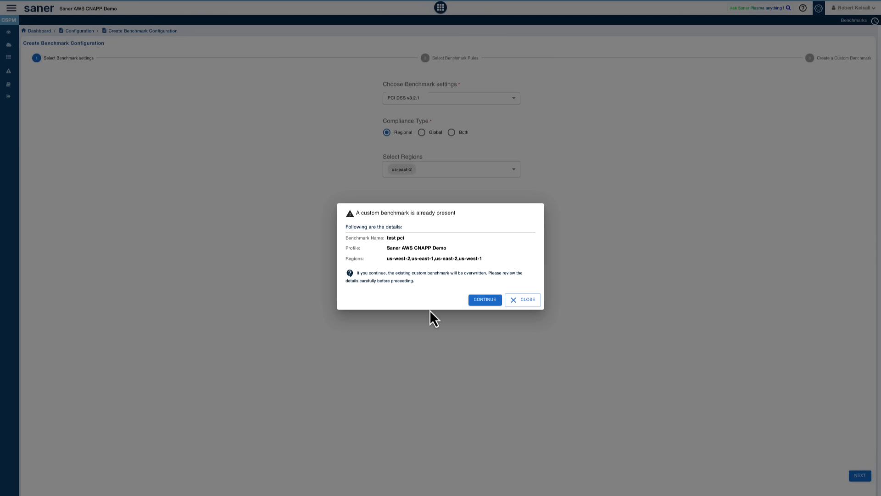
click(486, 303)
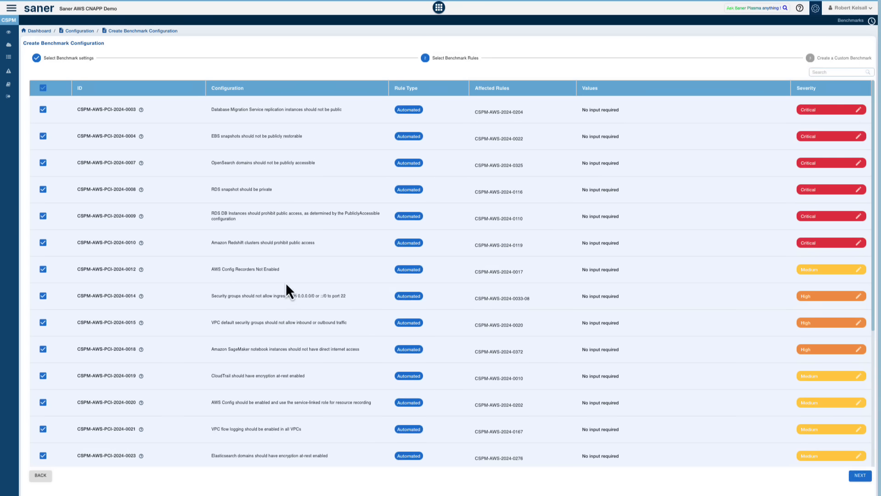
Step: Review the PCI DSS benchmark rules, keep all of them selected, and proceed to the custom benchmark details to check the assignable accounts
scroll(285, 282, down, 3)
scroll(285, 282, up, 3)
scroll(274, 260, down, 1)
scroll(273, 260, up, 1)
click(860, 475)
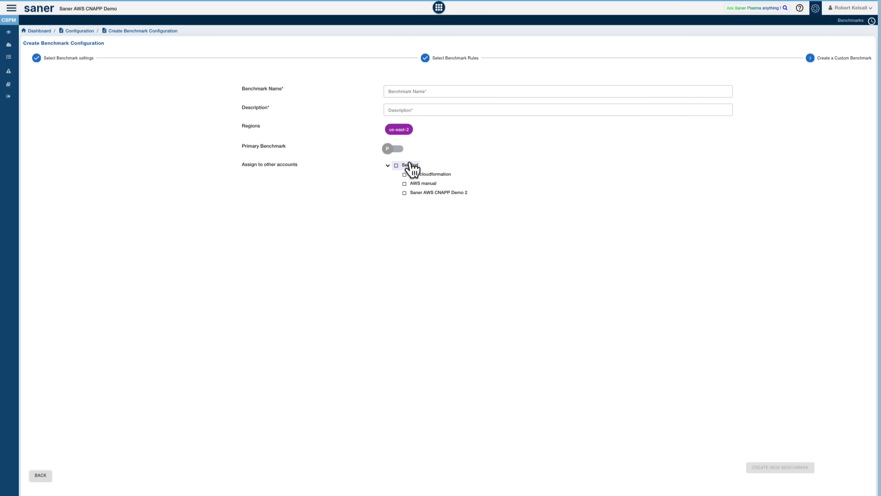
click(388, 166)
click(388, 166)
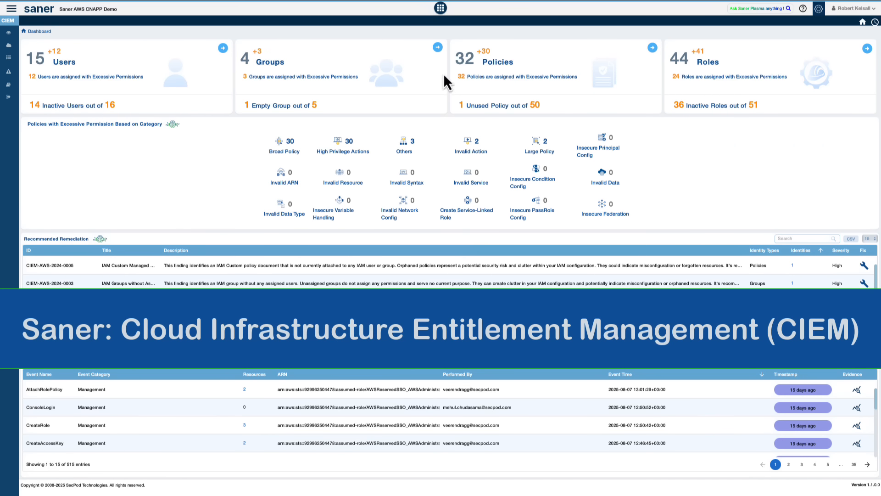
Step: View the list of cloud modules, then examine the user and group permission summaries on the Cloud Infrastructure Entitlement Management dashboard
click(440, 8)
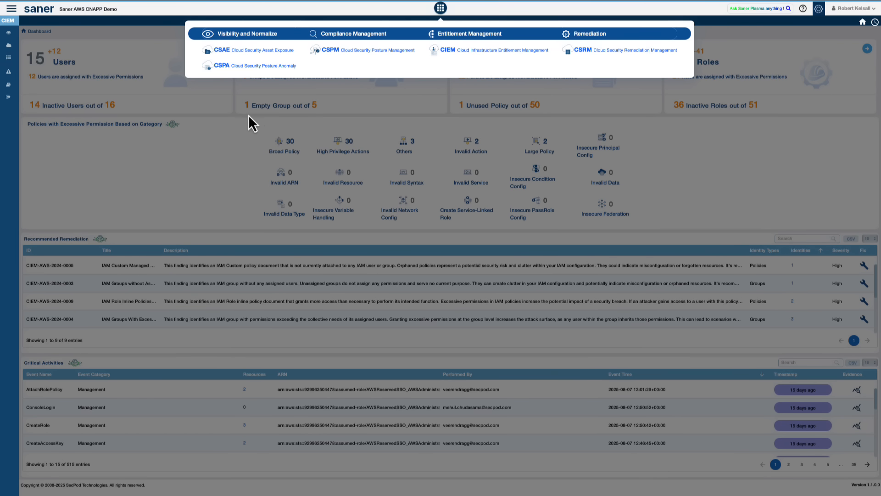
click(194, 170)
mouse_move(83, 78)
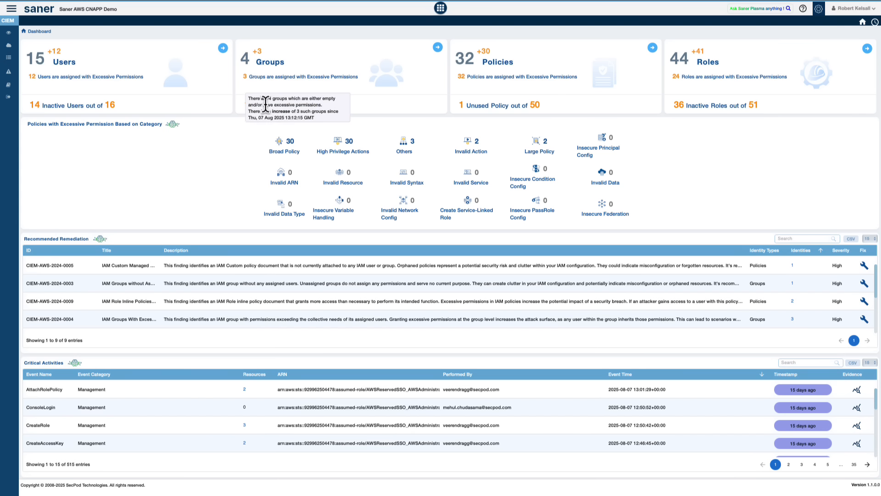
Step: Open the Users details, spread out two policy nodes in the All-Access-User graph, and return to the dashboard
click(223, 48)
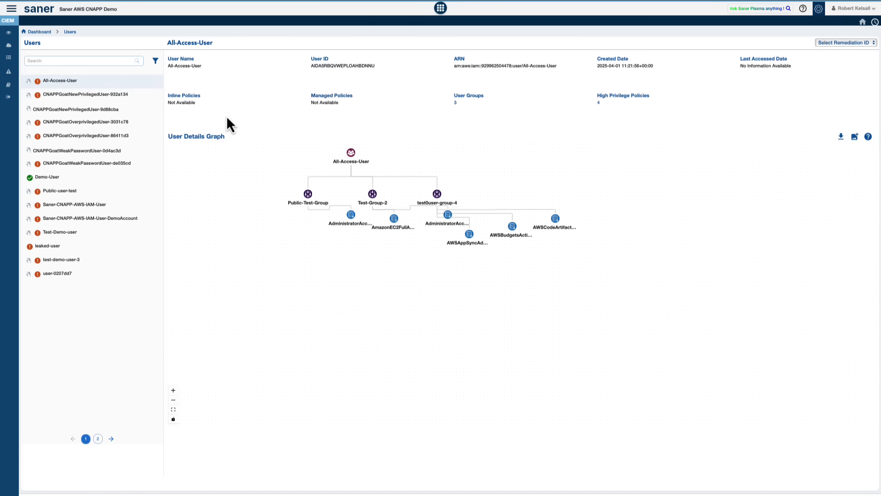
drag(349, 223, 306, 271)
drag(398, 225, 375, 256)
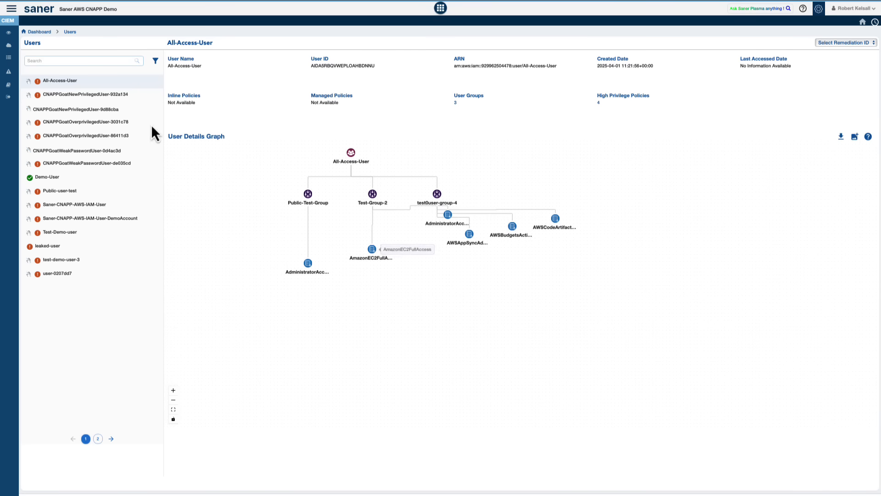
click(42, 33)
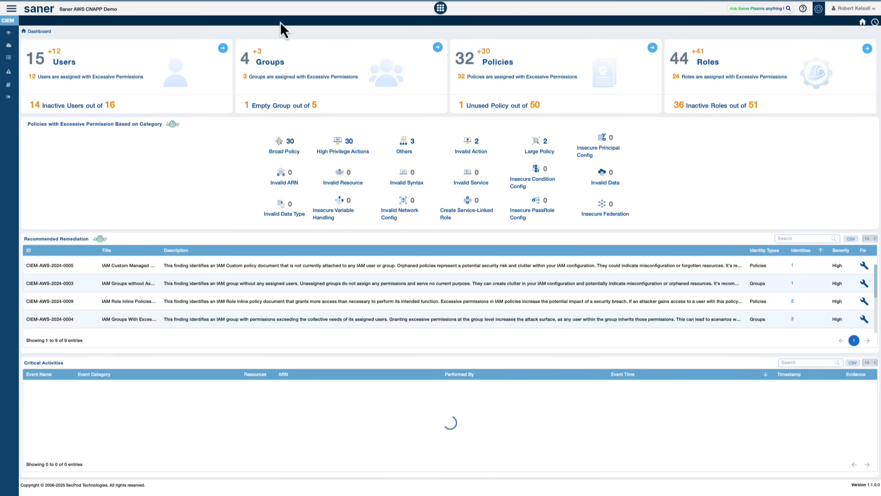
Step: Open the Groups details, move the AmazonS3FullAccess node below its group in the graph, and return to the dashboard
click(438, 47)
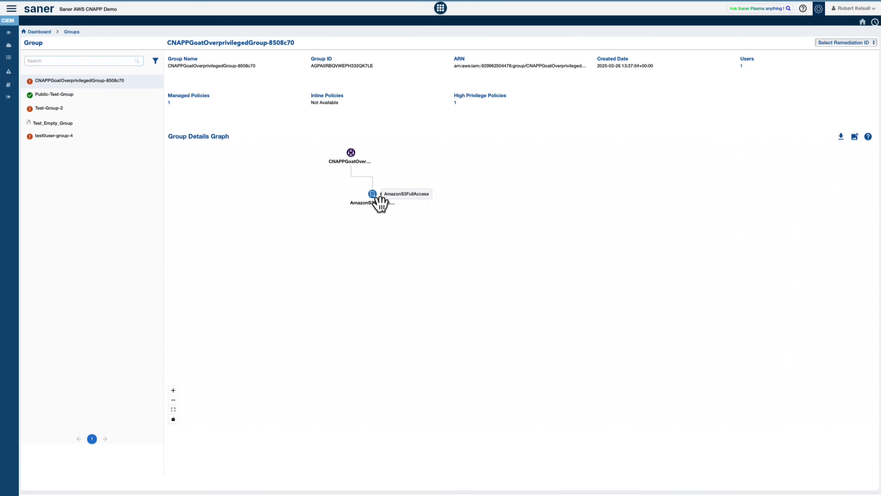
drag(379, 203, 358, 232)
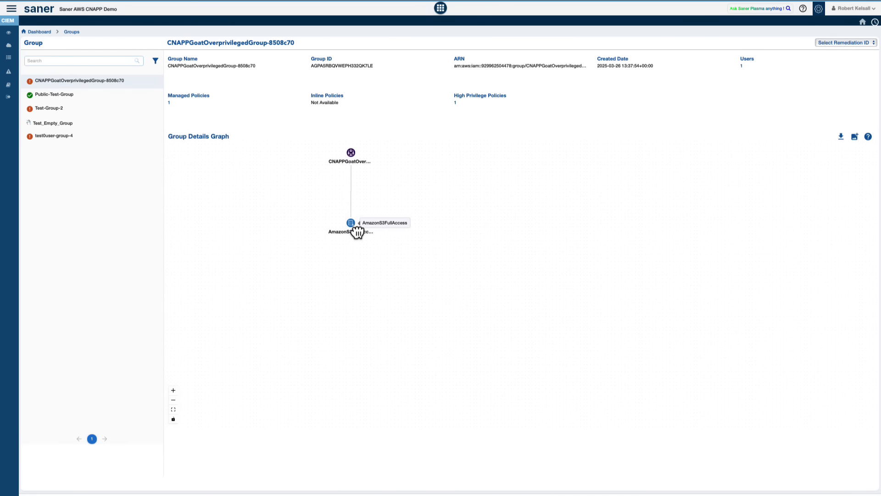
click(41, 32)
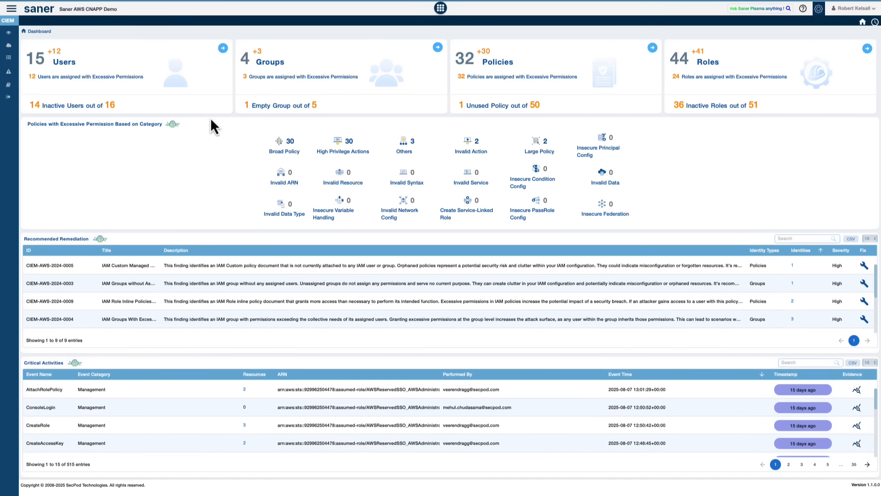
Step: Open the Broad Policy category, reposition the two action nodes in the AWSAppSyncAdministrator graph, and return to the dashboard
click(290, 152)
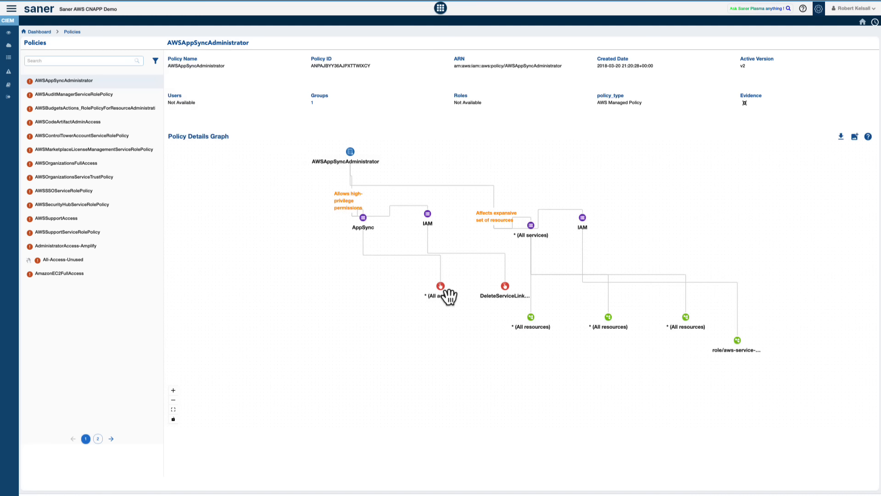
drag(444, 289, 402, 323)
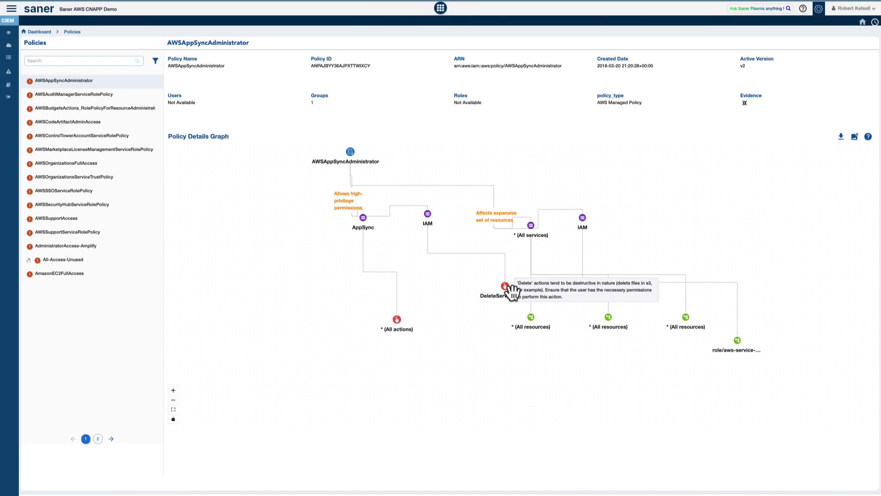
drag(507, 288, 466, 311)
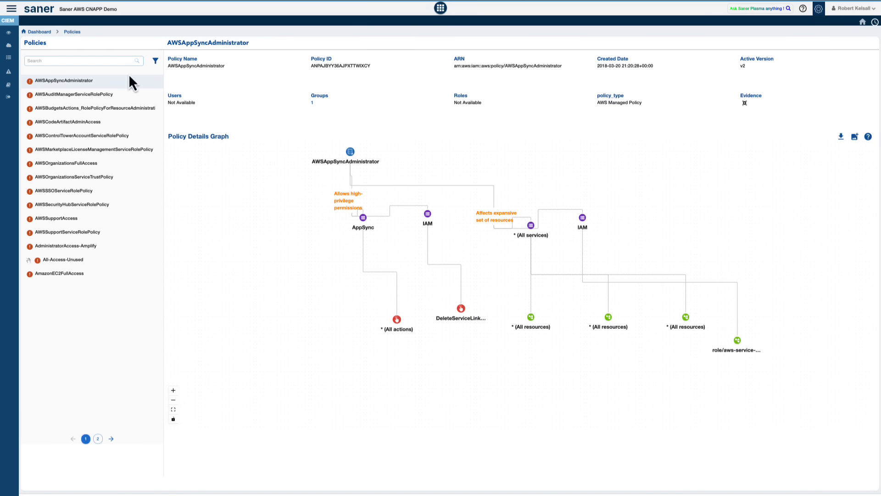
click(40, 32)
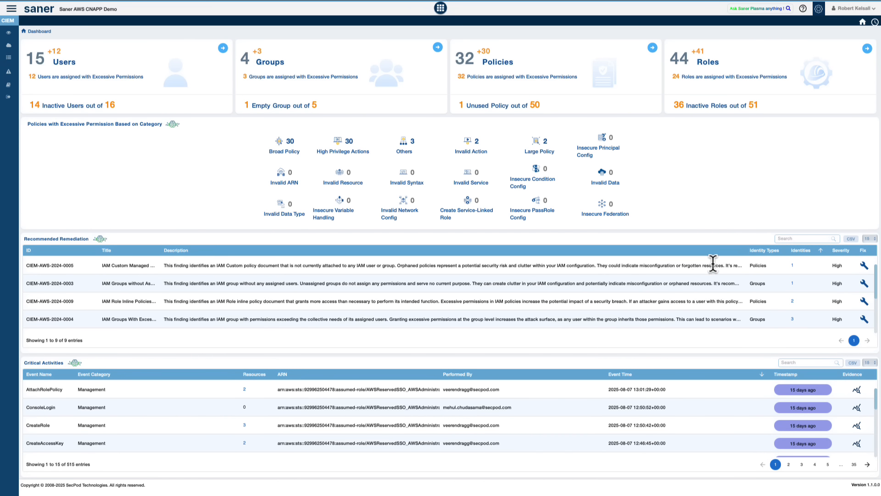
Step: Start a patching task fixing CIEM-AWS-2024-0003 for Test_Empty_Group, keeping the recommended template that deletes the specified IAM group
click(865, 284)
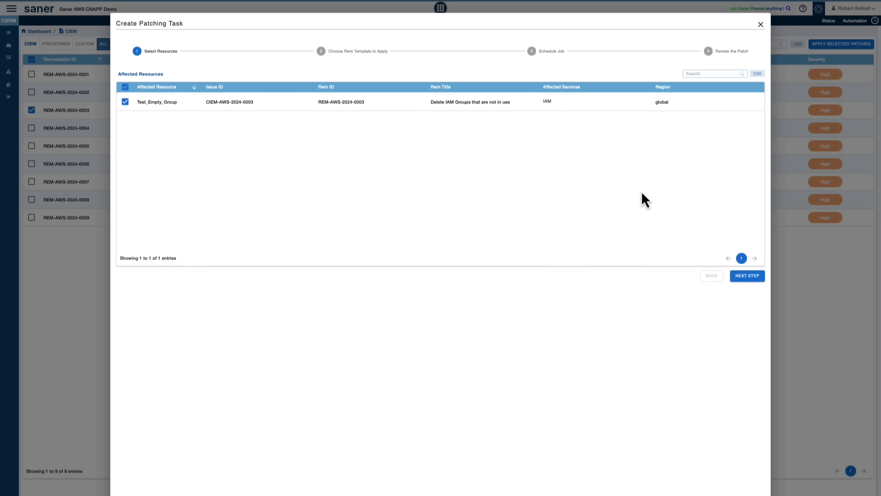
click(747, 275)
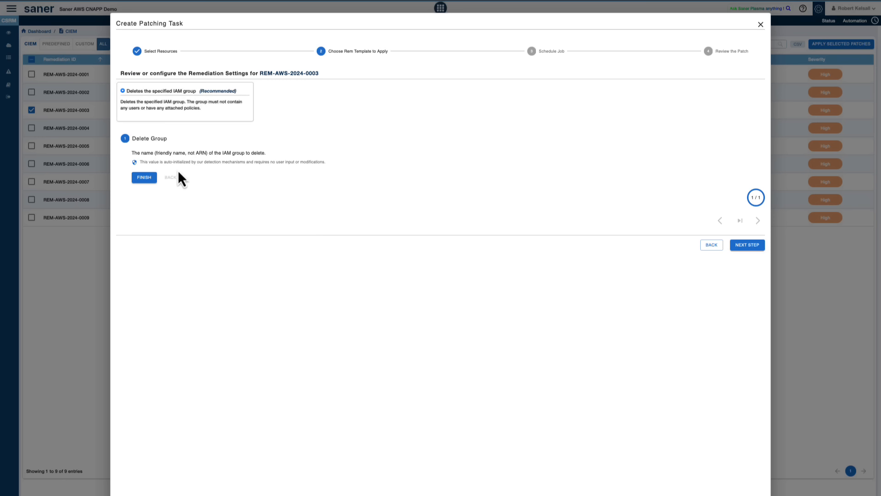
click(751, 247)
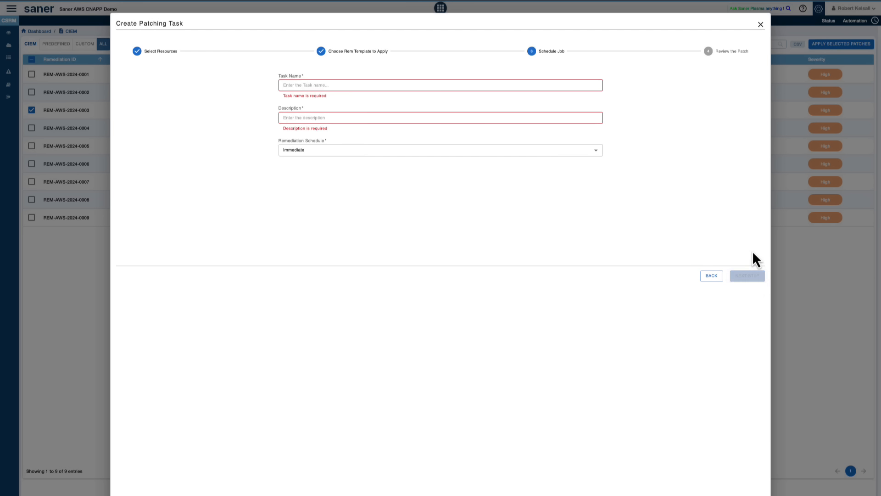
Step: Give the patching task the name "test" and description "test", and schedule its execution by date and time for August 22, 2025
click(348, 86)
text(test)
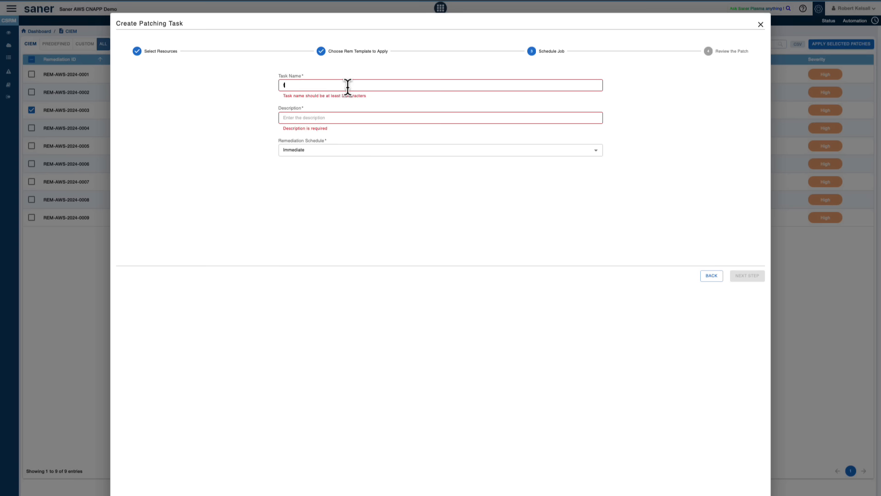
click(341, 110)
text(test)
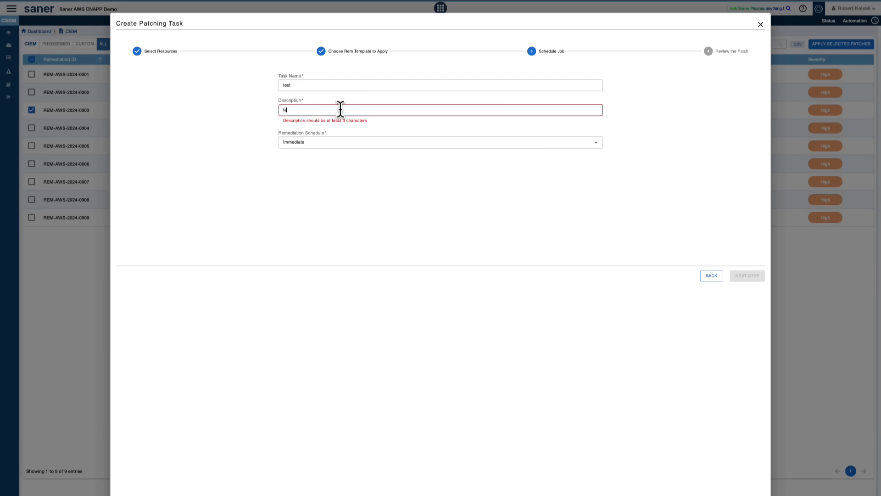
click(334, 136)
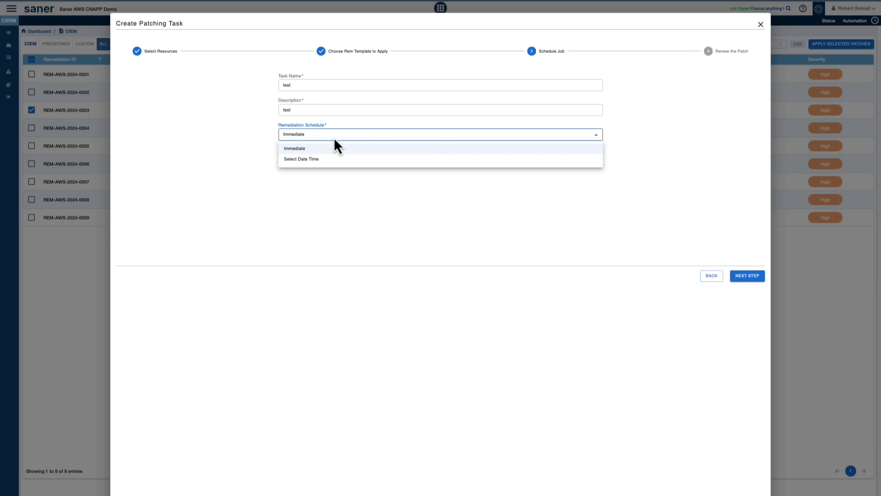
click(315, 159)
click(324, 160)
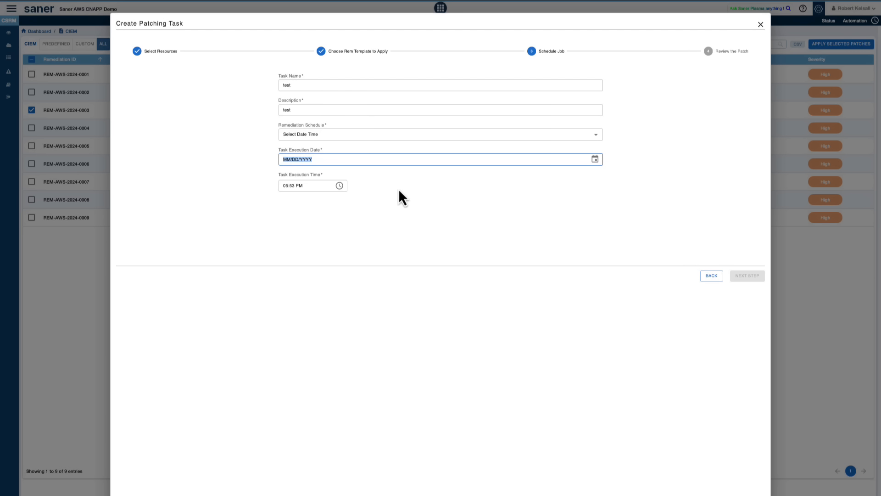
click(596, 160)
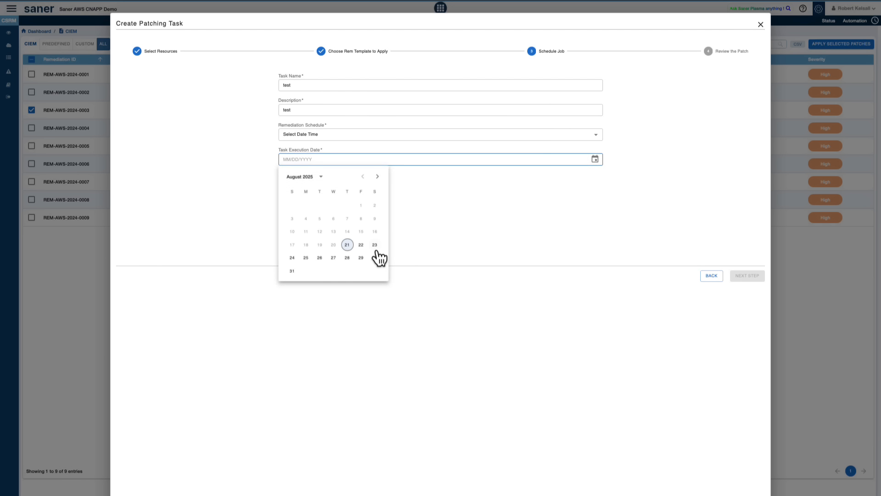
click(358, 243)
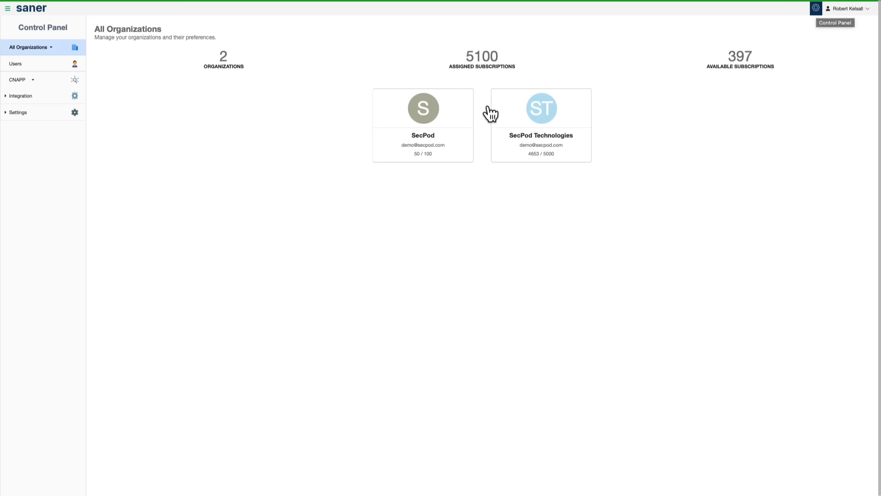
Step: Open the SecPod organization's accounts, preview the new account form with the Cloud Infrastructure account type, and cancel it
click(454, 113)
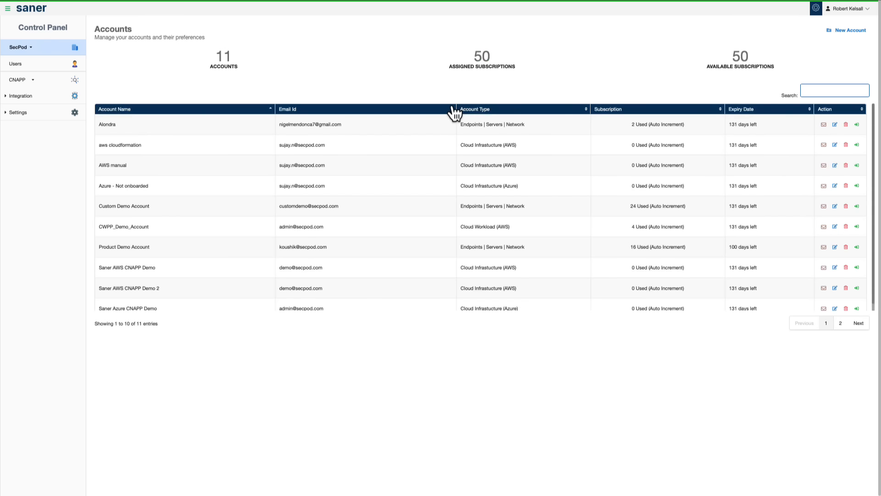
click(854, 32)
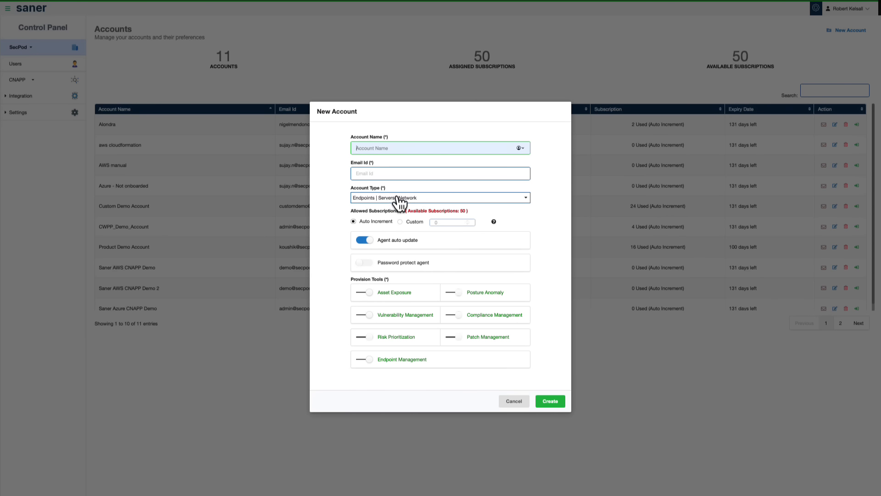
click(398, 202)
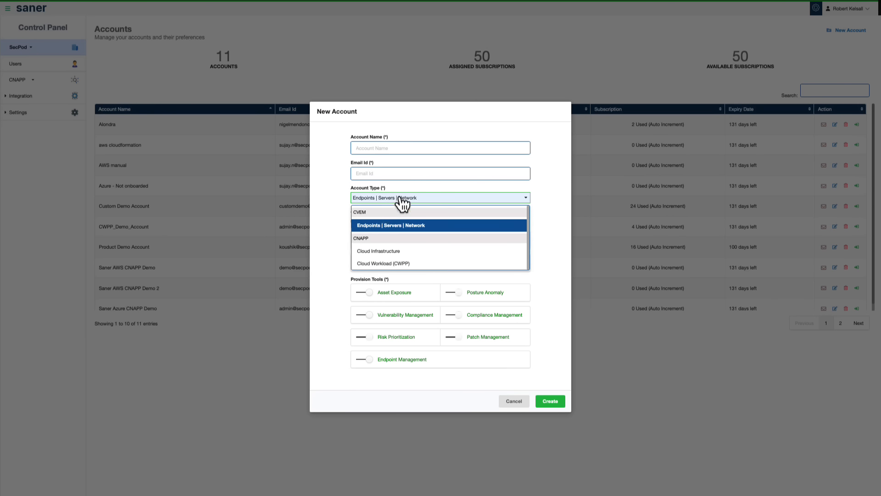
click(385, 253)
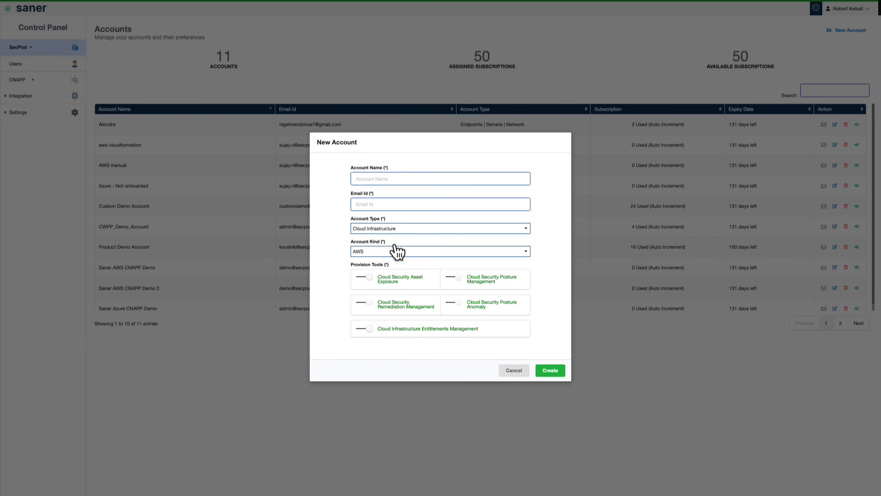
click(513, 371)
Step: Open the Onboard & Scan deployment page for CNAPP cloud infrastructure
click(32, 81)
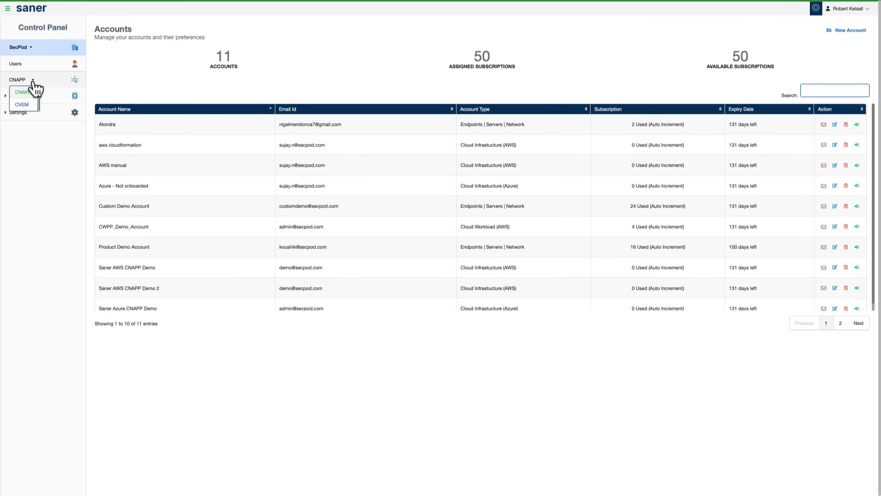
click(27, 93)
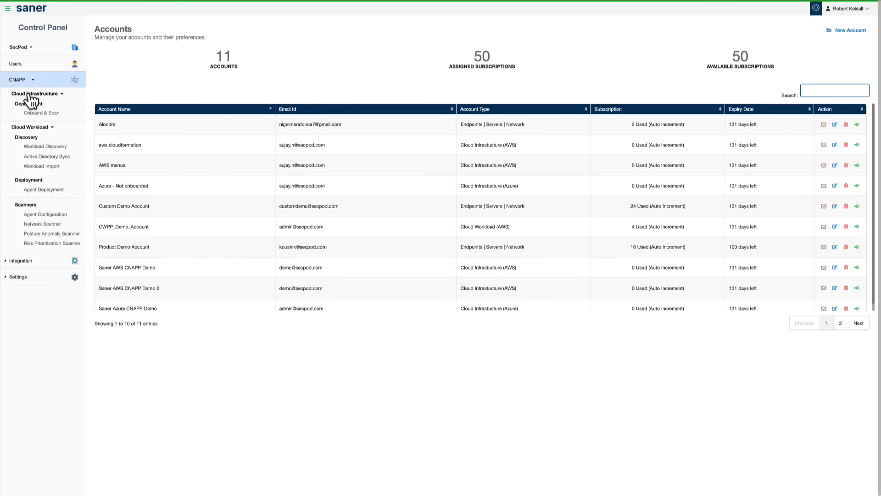
click(40, 114)
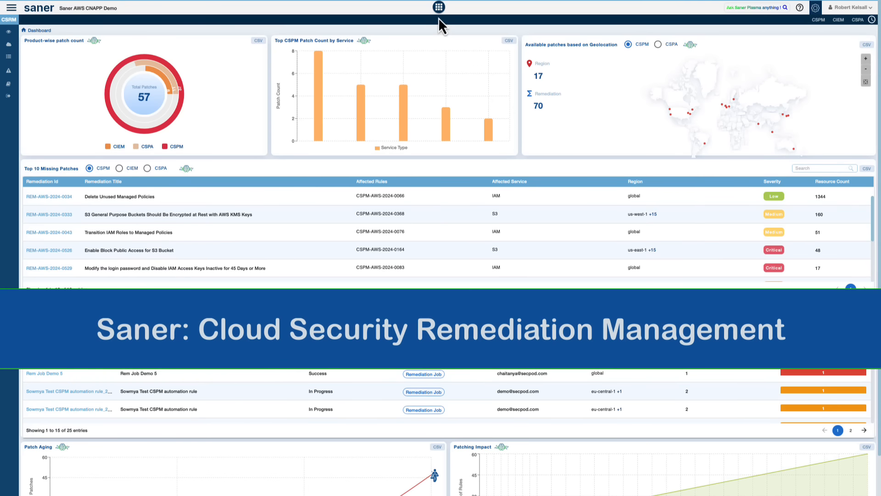
Step: Look over the module list, and examine the product-wise patch count and top CSPM patch count by service on the remediation dashboard
click(439, 13)
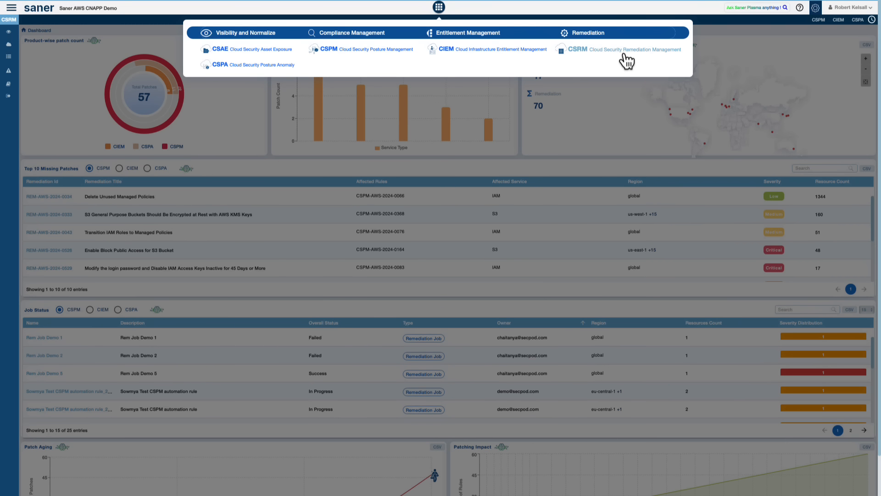
click(522, 156)
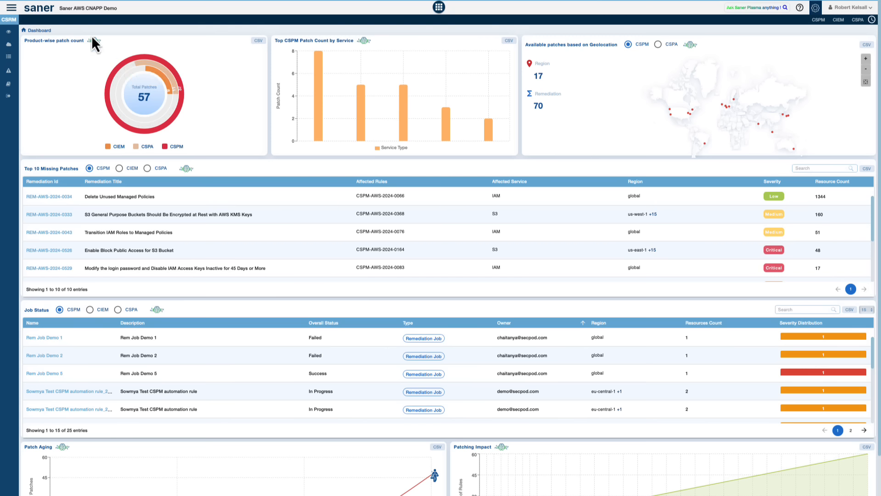
mouse_move(126, 64)
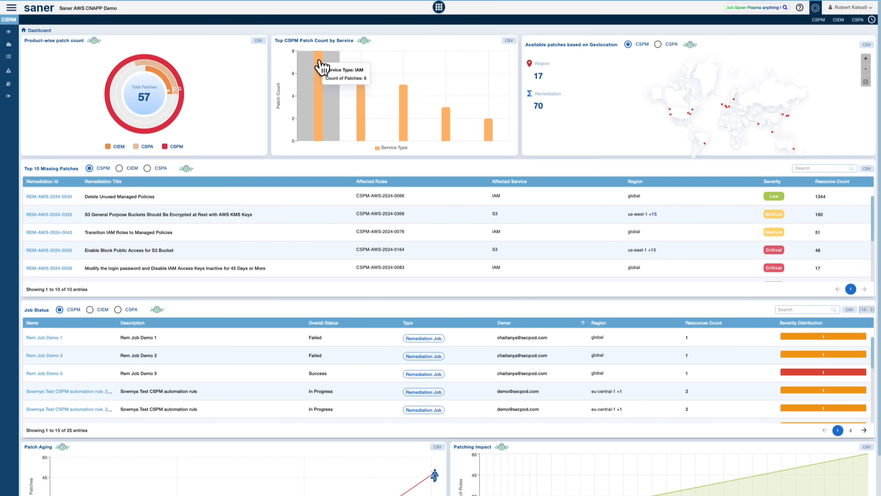
mouse_move(357, 88)
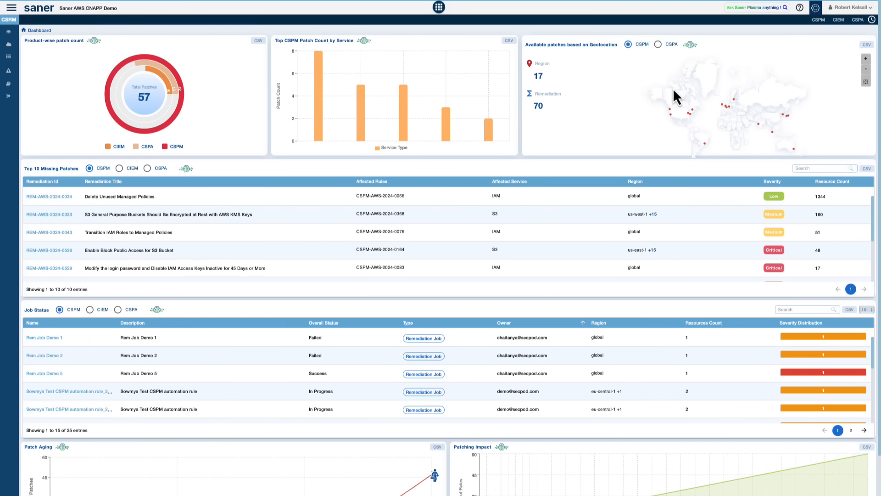
Step: Show the top 10 missing patches for CIEM, and review the job status list, patch aging and patching impact
click(120, 168)
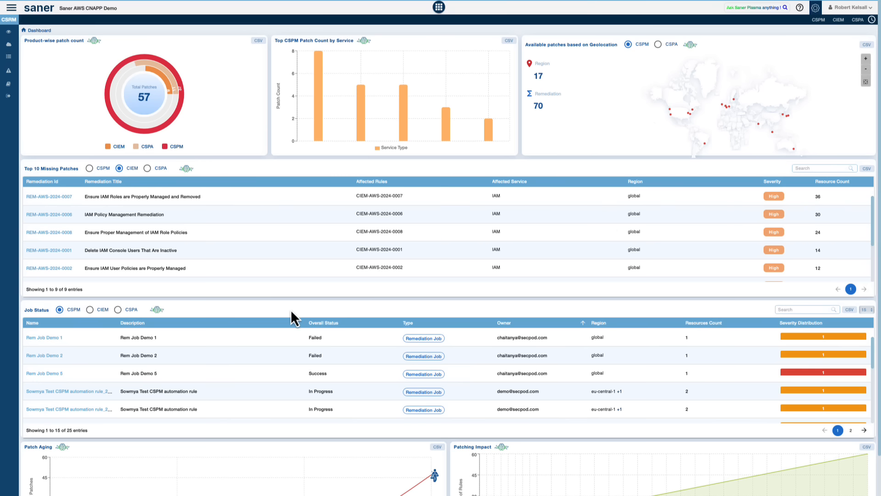
scroll(290, 310, down, 2)
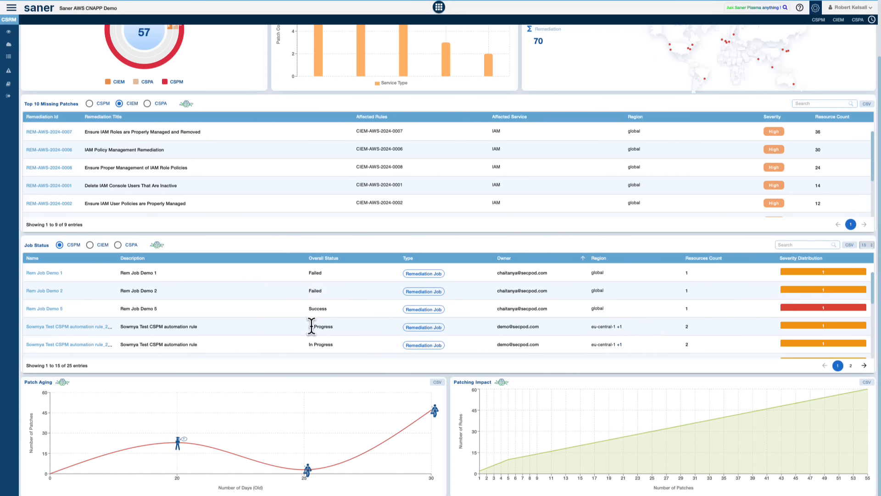
scroll(330, 322, down, 3)
scroll(329, 326, down, 1)
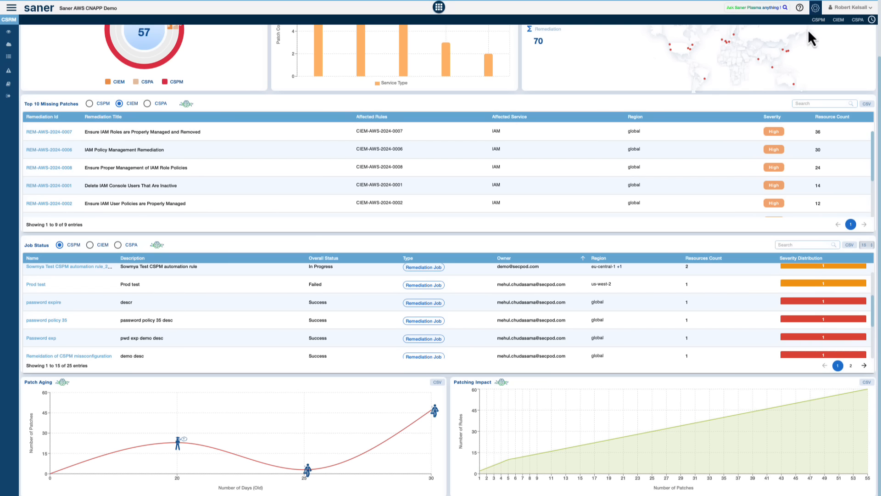
Step: Open the CIEM remediations, preview the affected resources in a patching task for REM-AWS-2024-0004, and close the task without creating it
click(837, 21)
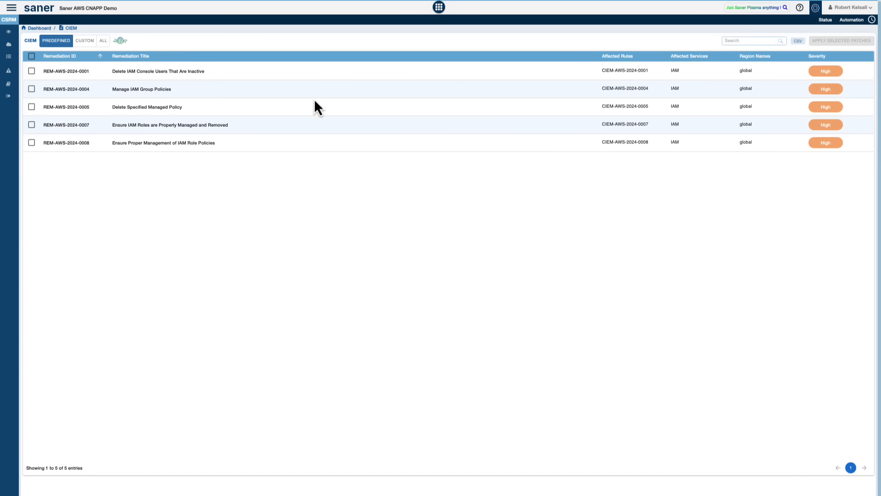
click(31, 89)
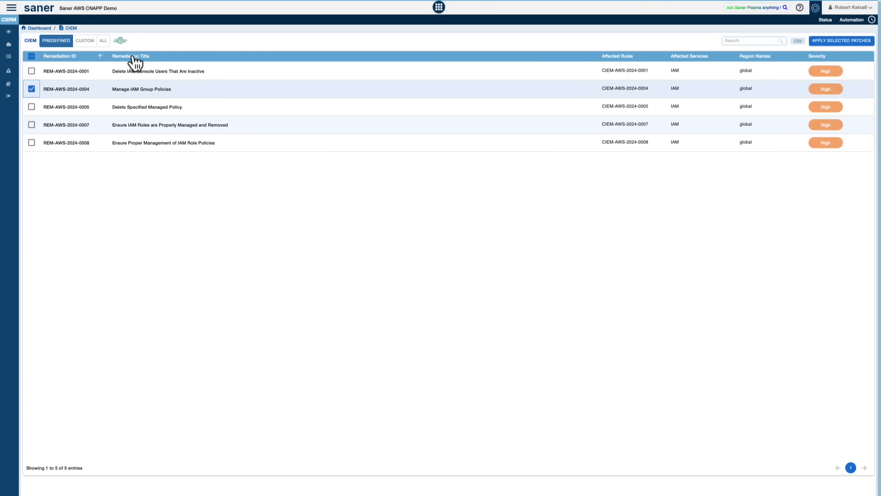
click(831, 45)
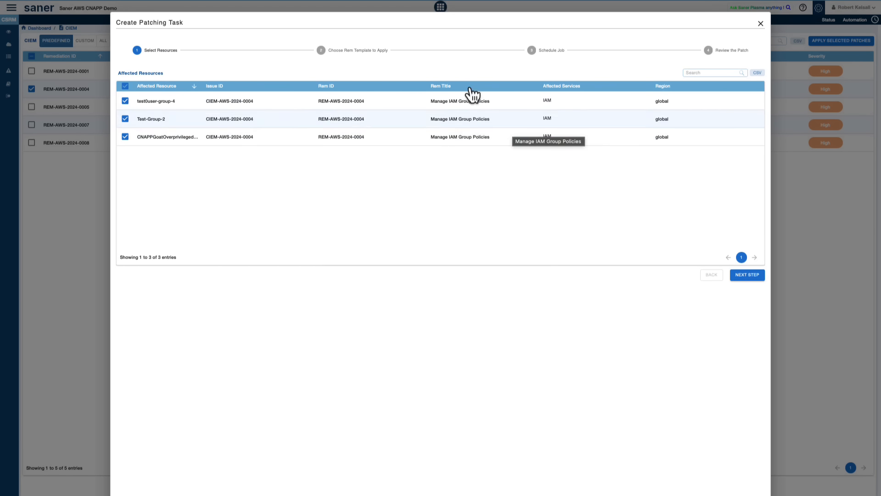
click(761, 24)
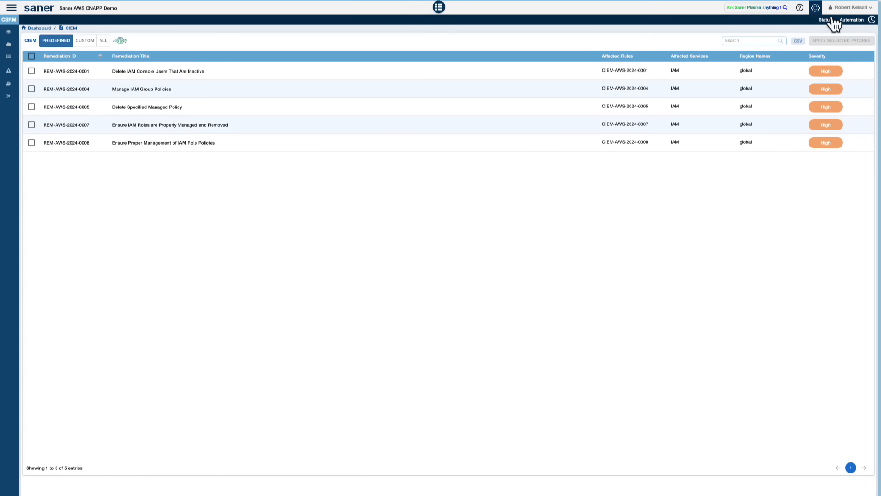
Step: Start a CIEM automation rule for REM-AWS-2024-0004, keeping the recommended Detach and Attach a Group Policy template, and proceed to scheduling
click(856, 20)
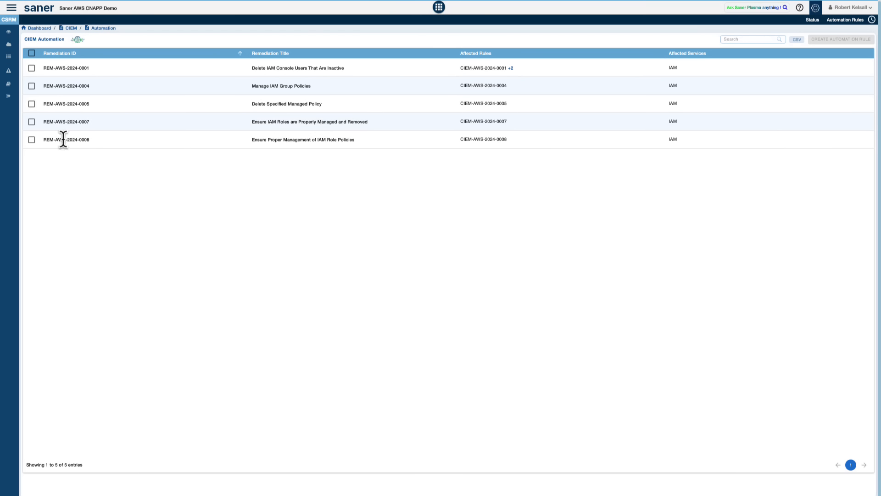
click(32, 85)
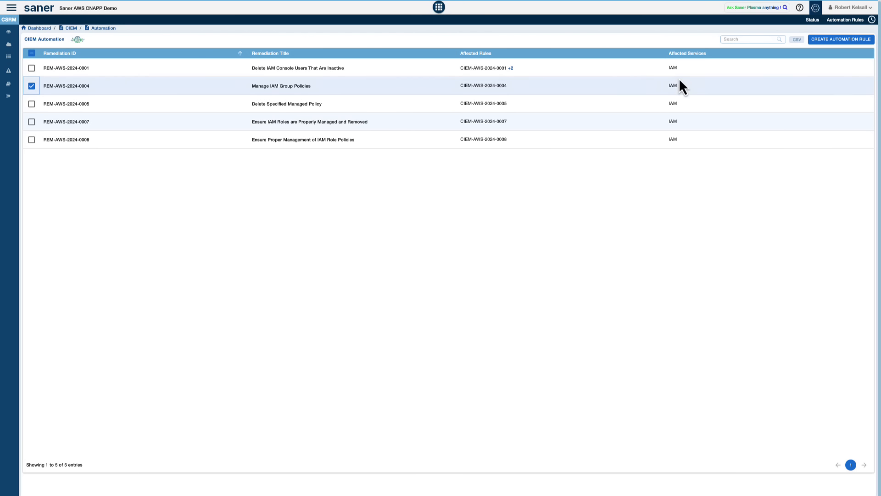
click(851, 45)
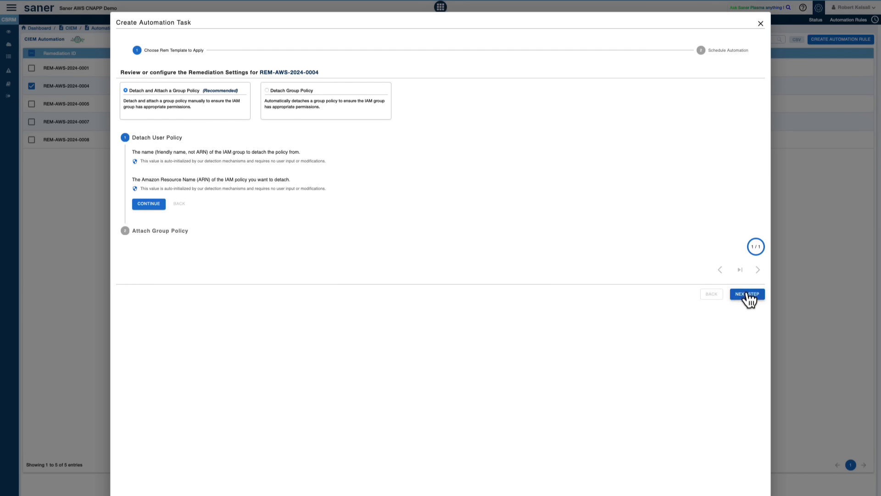
click(747, 295)
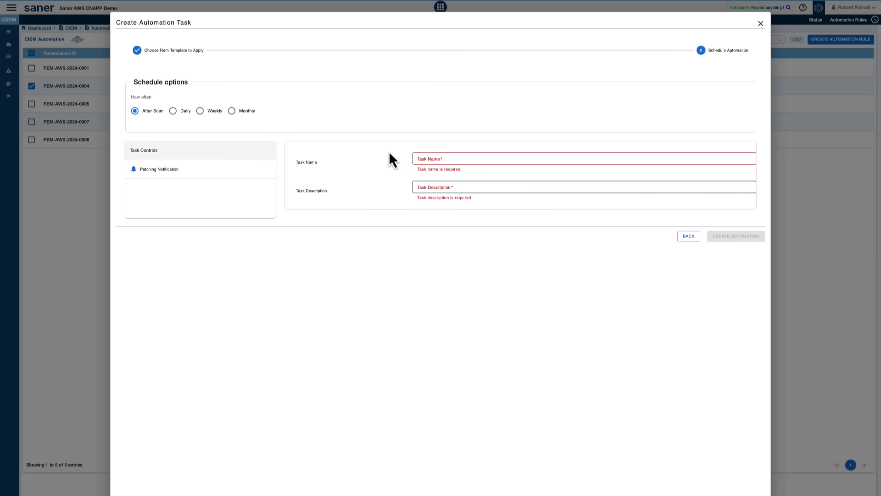
Step: Examine the Daily, Weekly and Monthly schedule options for the automation task, and close it without creating the automation
click(173, 112)
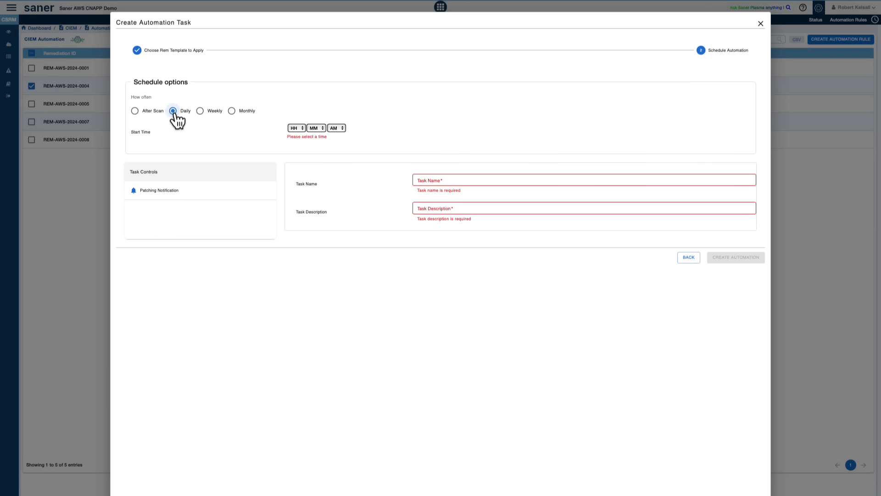
click(200, 112)
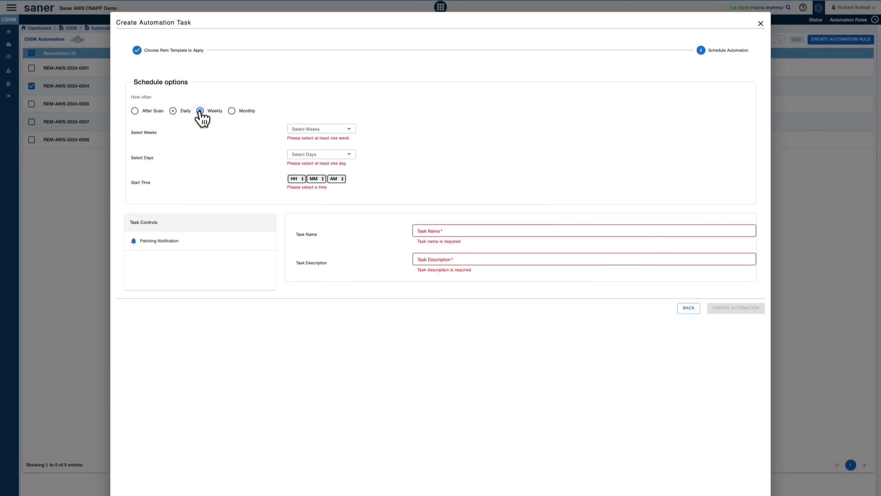
click(231, 111)
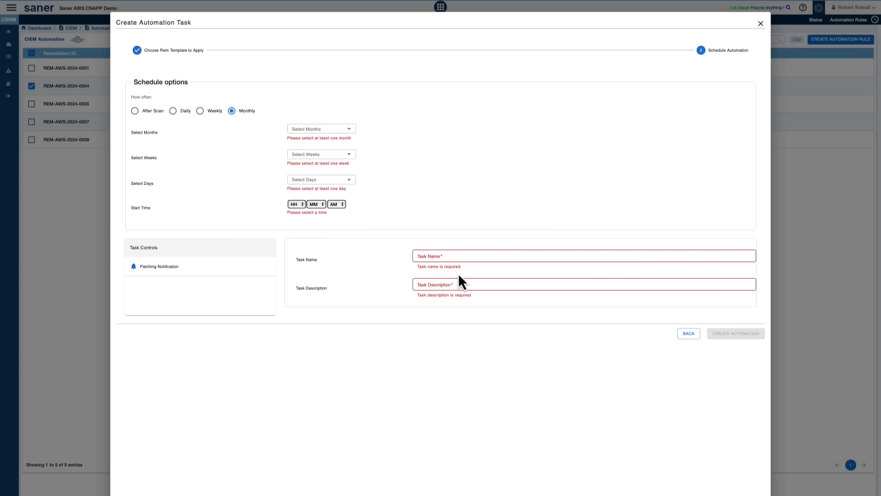
click(761, 24)
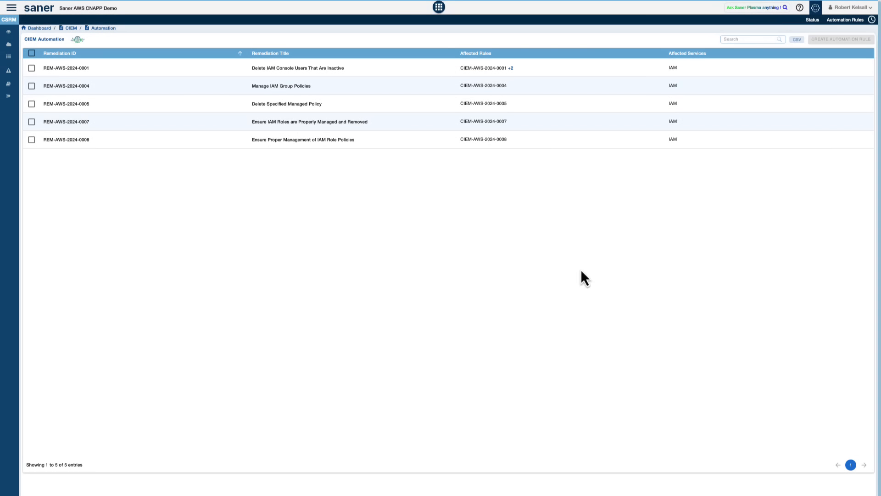